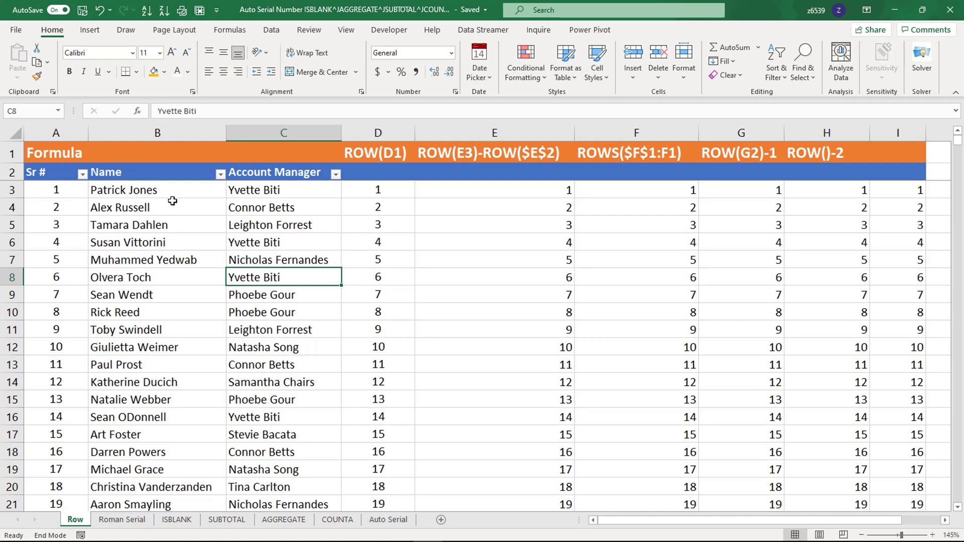
Step: Clear the existing serial numbers in column D from D3 down to row 1041
{"action": "left_click_drag", "start_coordinate": [377, 153], "coordinate": [882, 150]}
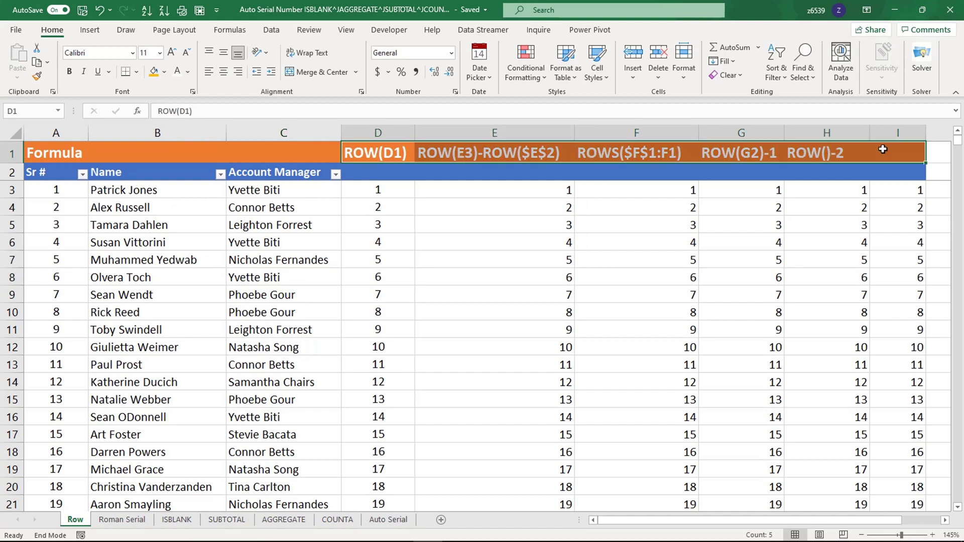
{"action": "left_click", "coordinate": [387, 207]}
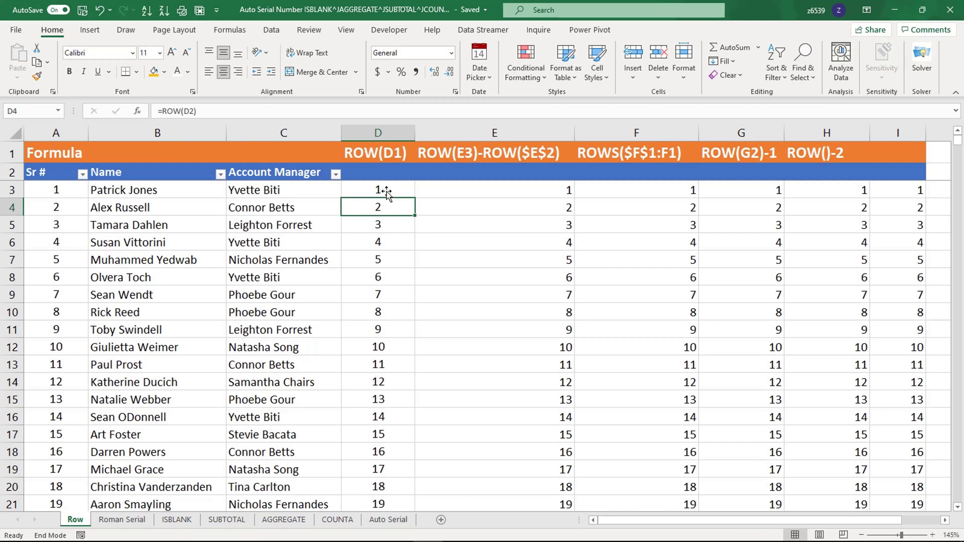
{"action": "left_click", "coordinate": [387, 190]}
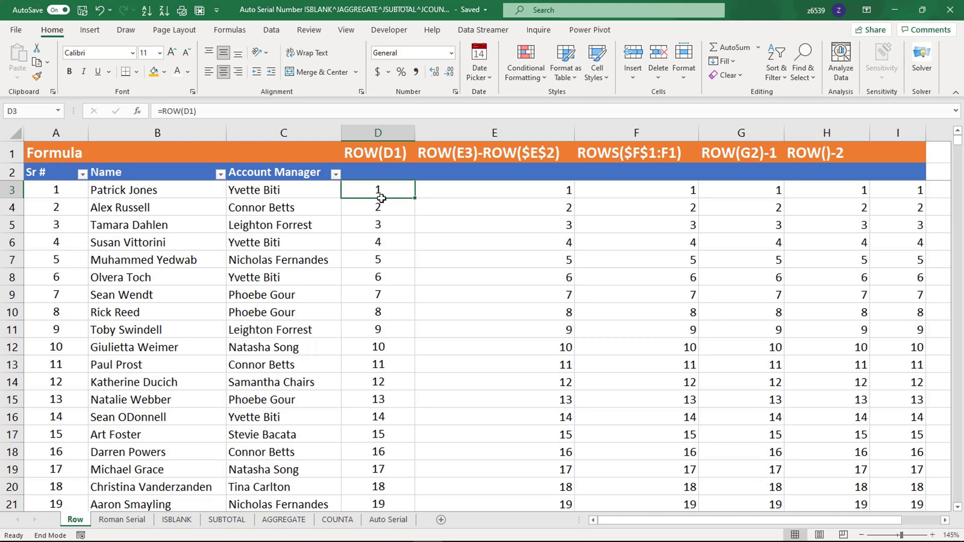
{"action": "key", "text": "shift+Down"}
{"action": "key", "text": "Delete"}
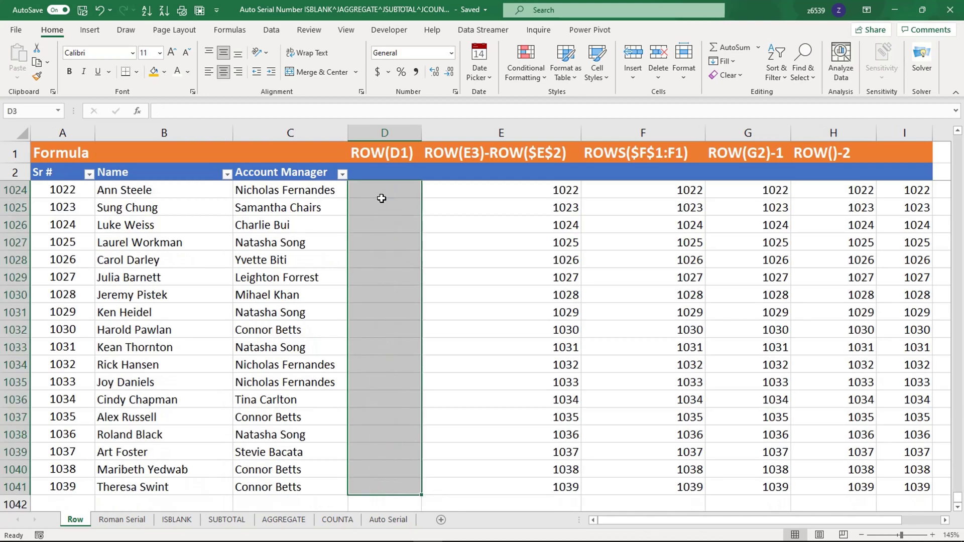
{"action": "key", "text": "shift+BackSpace"}
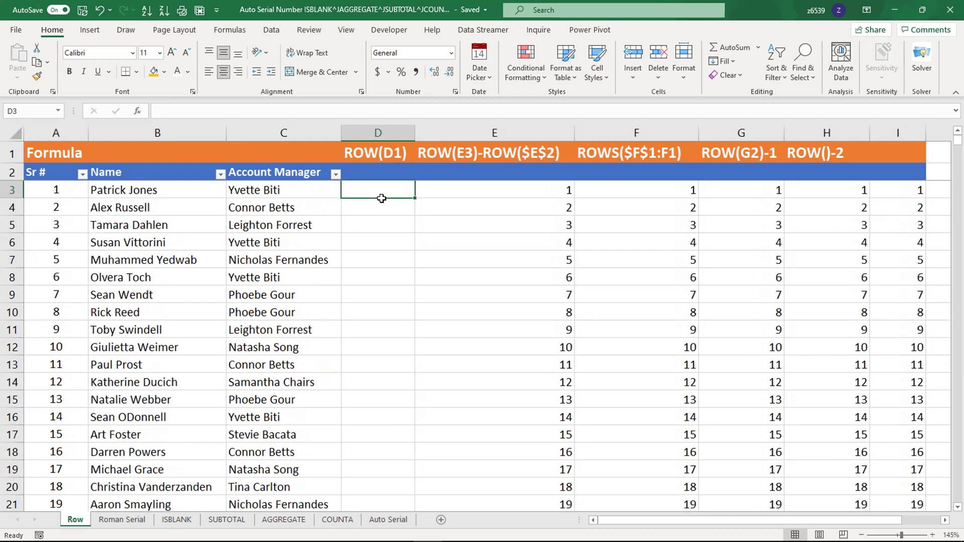
Step: Enter the formula =ROW() in cell D3
{"action": "type", "text": "=jro"}
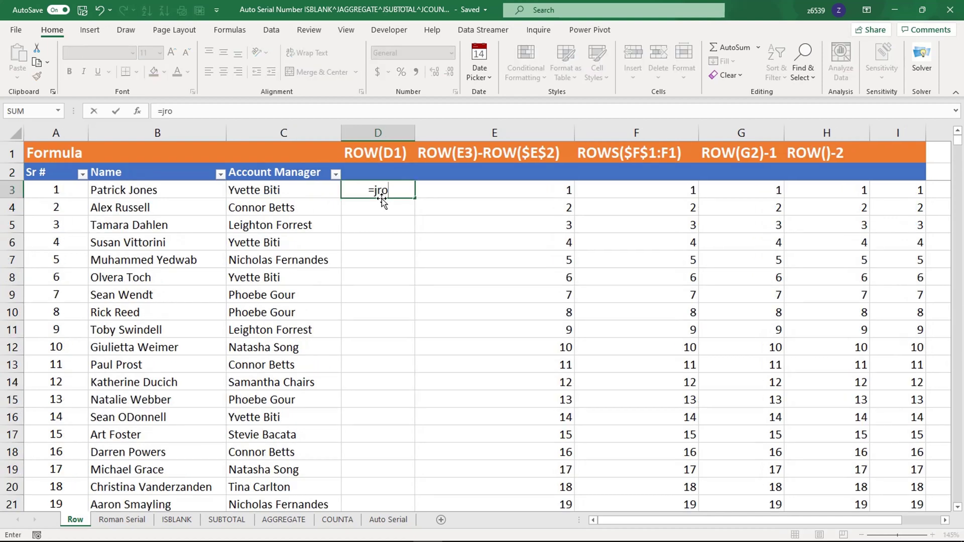
{"action": "type", "text": "row"}
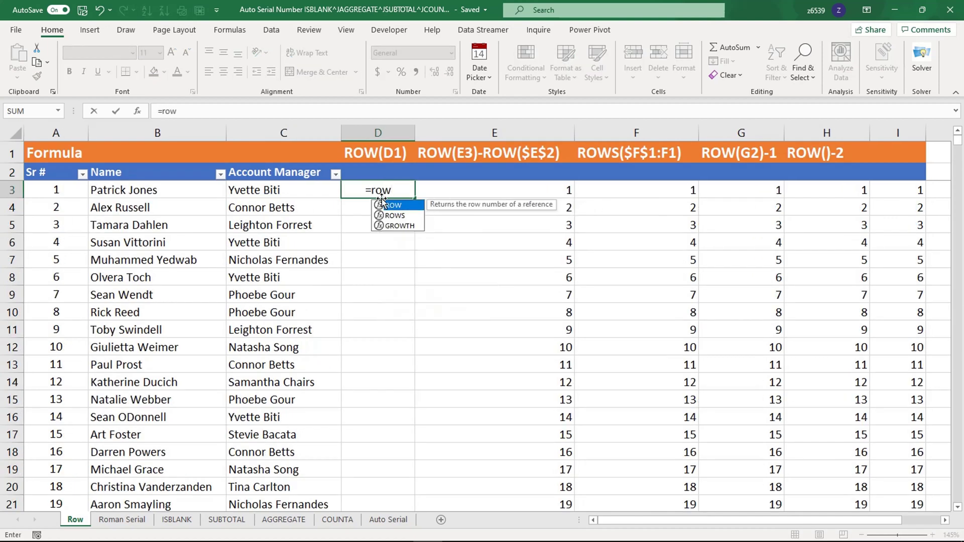
{"action": "type", "text": "()"}
{"action": "key", "text": "Return"}
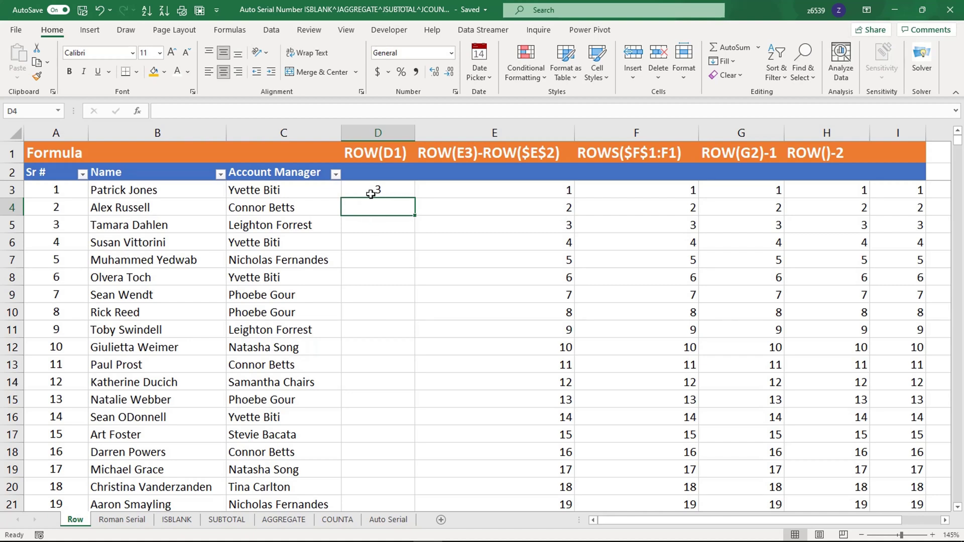
Step: Add a reference to D1 inside the ROW function in D3, making the formula =ROW(D1)
{"action": "left_click", "coordinate": [370, 192]}
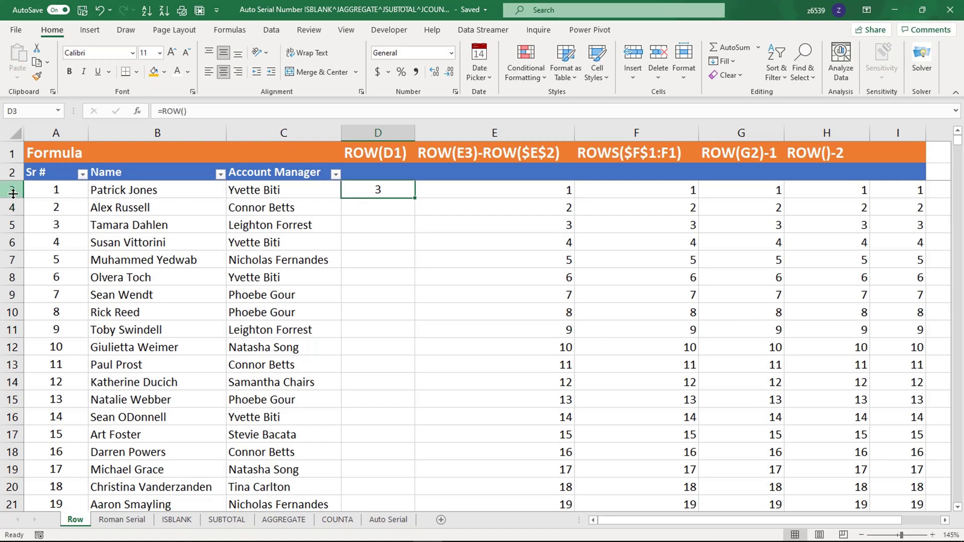
{"action": "left_click", "coordinate": [363, 230]}
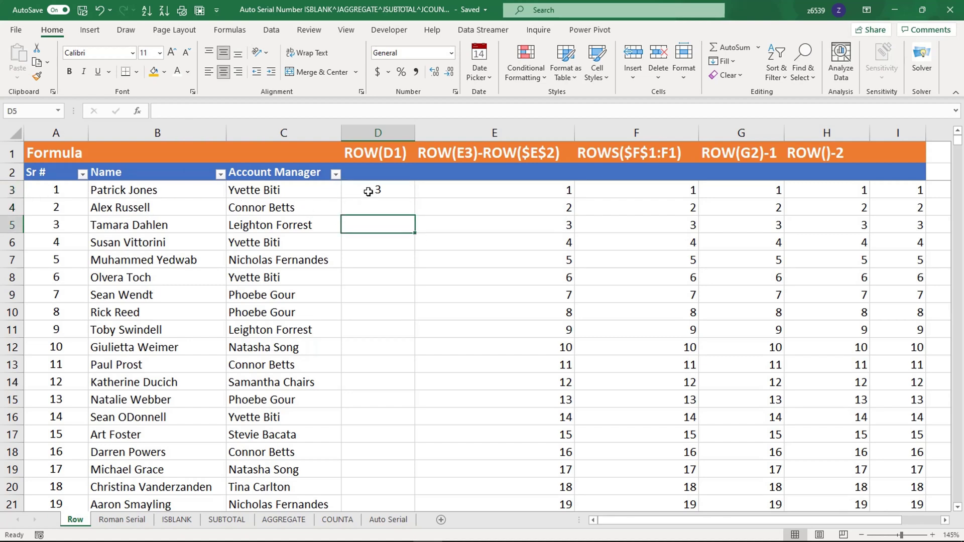
{"action": "left_click", "coordinate": [368, 191]}
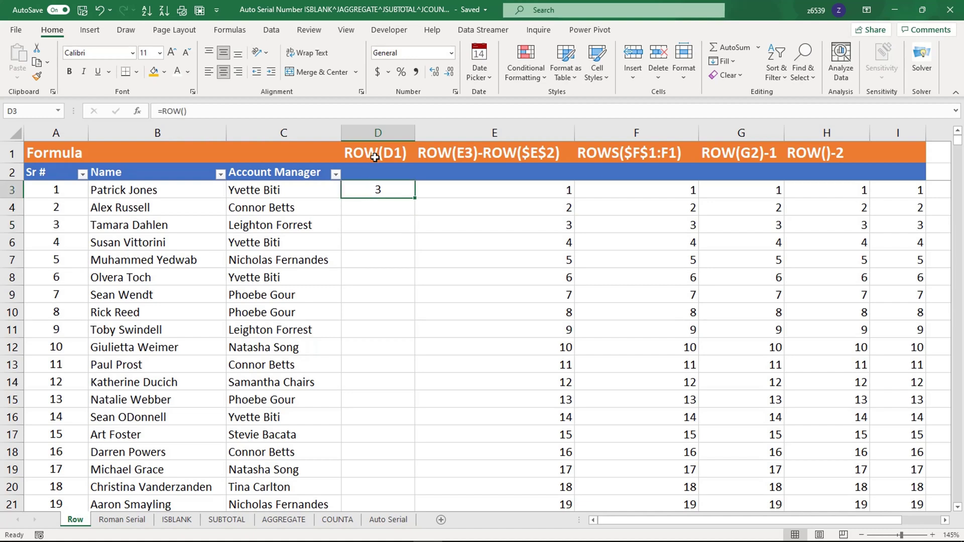
{"action": "left_click", "coordinate": [185, 110]}
{"action": "type", "text": "d"}
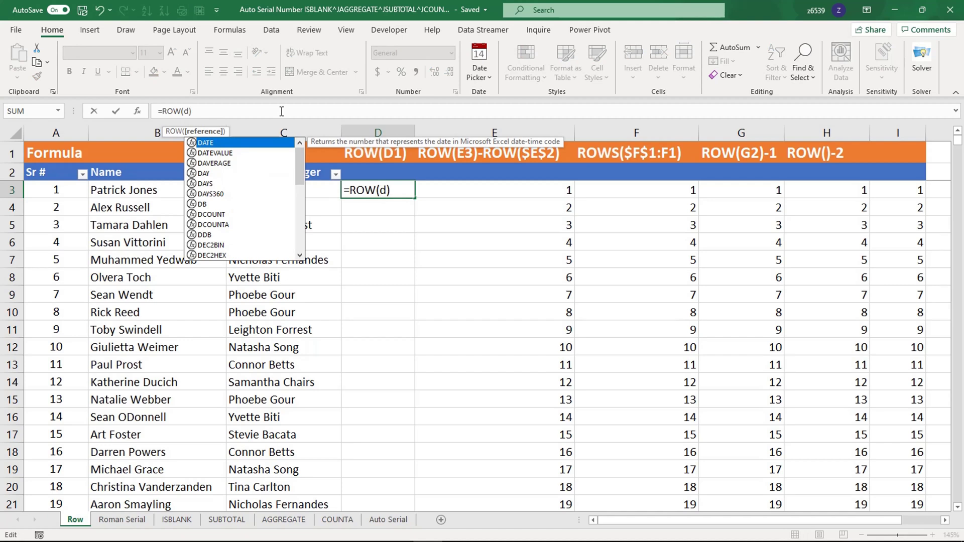
{"action": "type", "text": "1"}
{"action": "key", "text": "Return"}
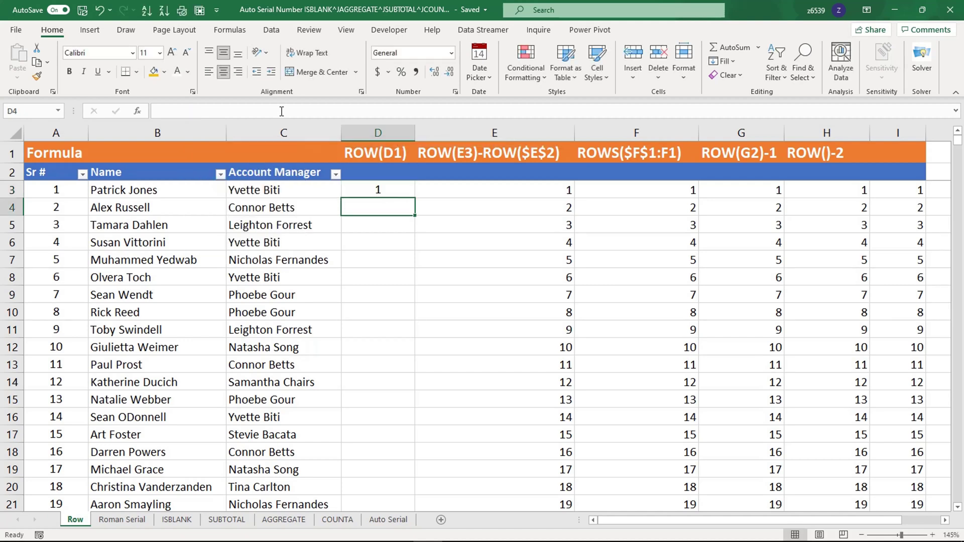
Step: Fill the D3 formula down column D to row 17
{"action": "left_click", "coordinate": [399, 194]}
{"action": "left_click_drag", "start_coordinate": [415, 199], "coordinate": [393, 442]}
{"action": "left_click", "coordinate": [458, 344]}
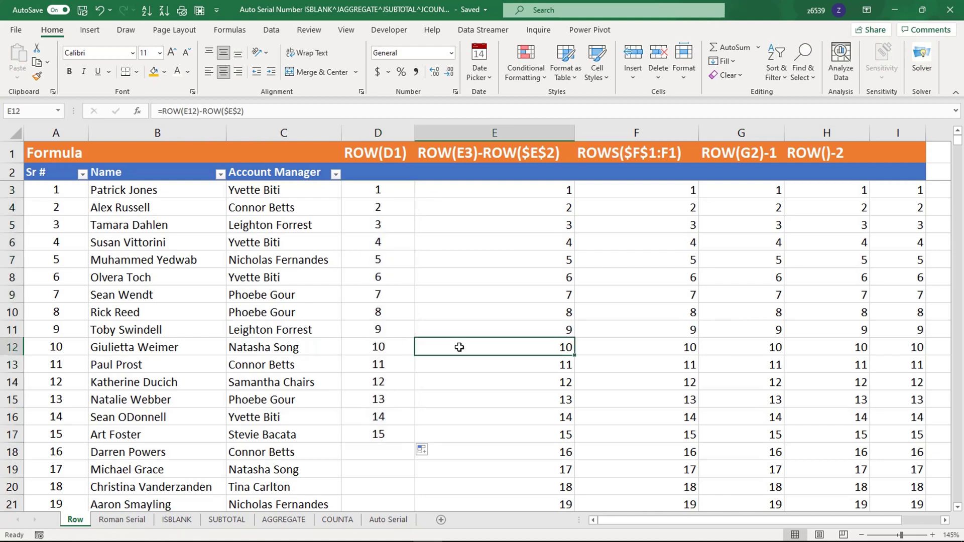
Step: Clear the existing serial number formulas in column E from E3 down to the end of the data
{"action": "left_click", "coordinate": [491, 191]}
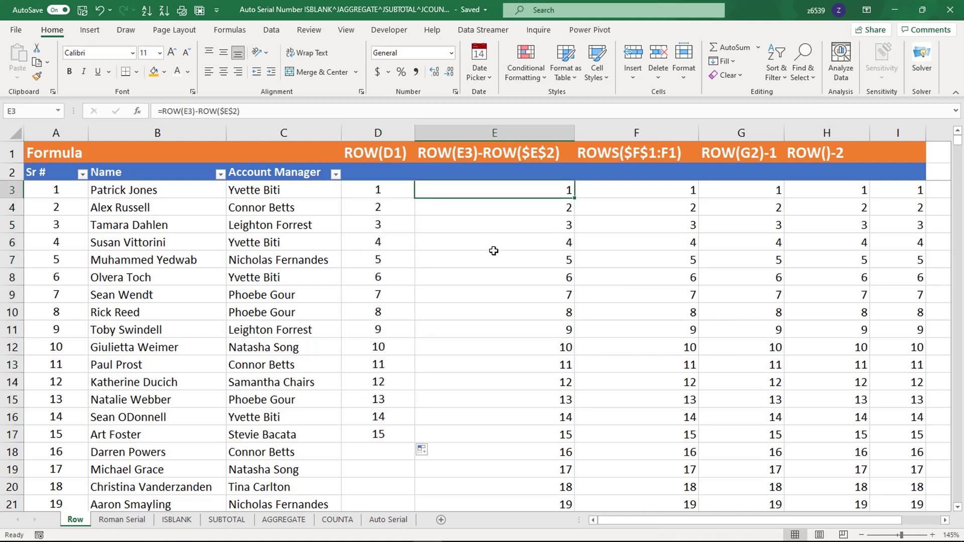
{"action": "key", "text": "ctrl+shift+Down"}
{"action": "key", "text": "Delete"}
{"action": "key", "text": "ctrl+shift+Up"}
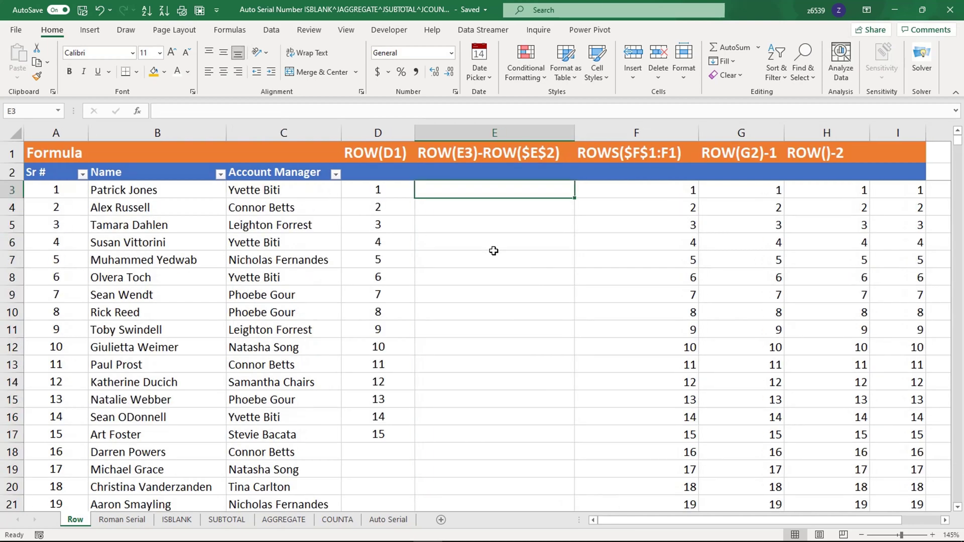
Step: Enter the formula =ROW(E3)-ROW($E$2) in cell E3, with the E2 reference absolute
{"action": "type", "text": "=row"}
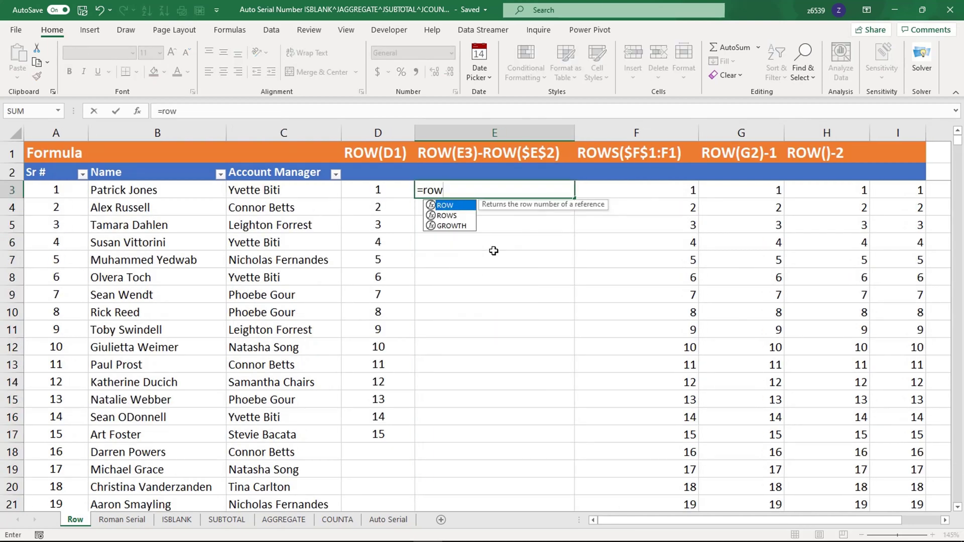
{"action": "key", "text": "Tab"}
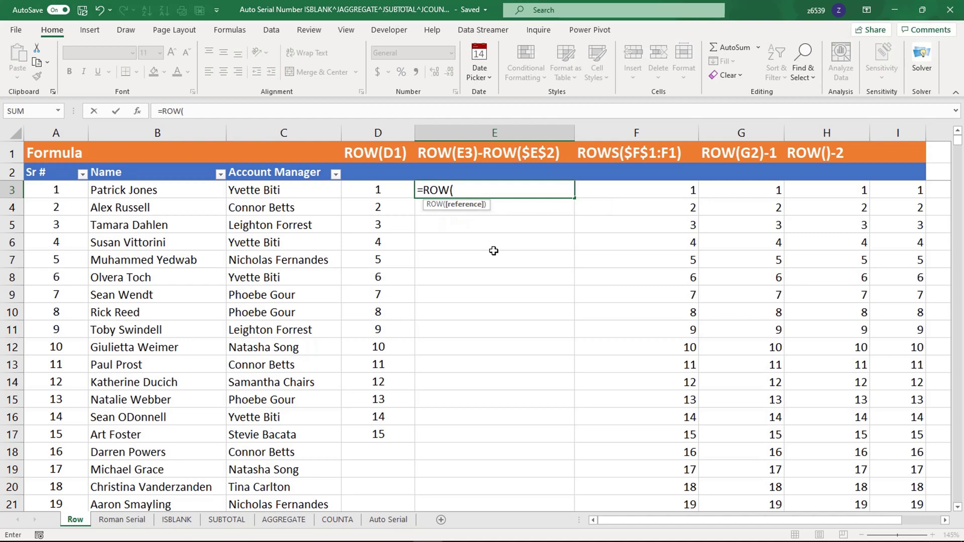
{"action": "type", "text": "e3)-"}
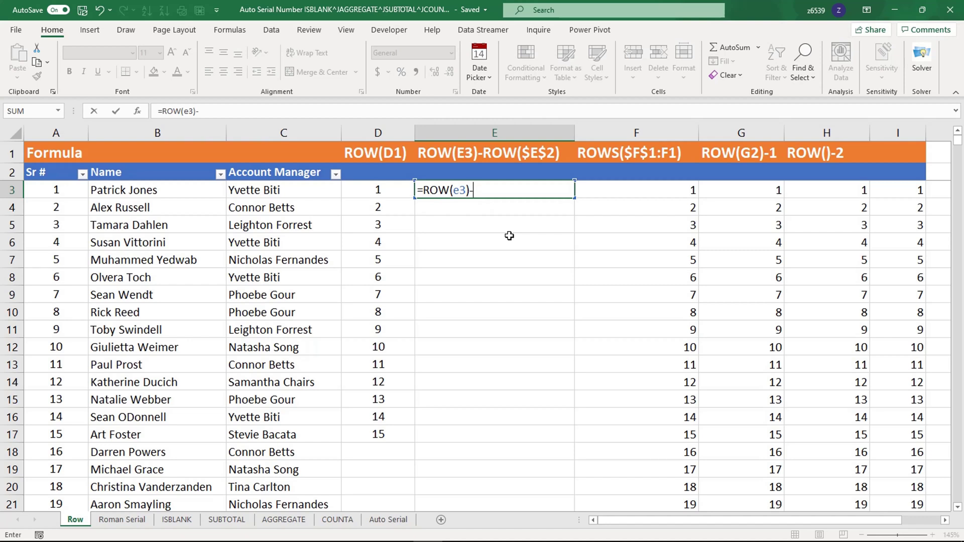
{"action": "type", "text": "row("}
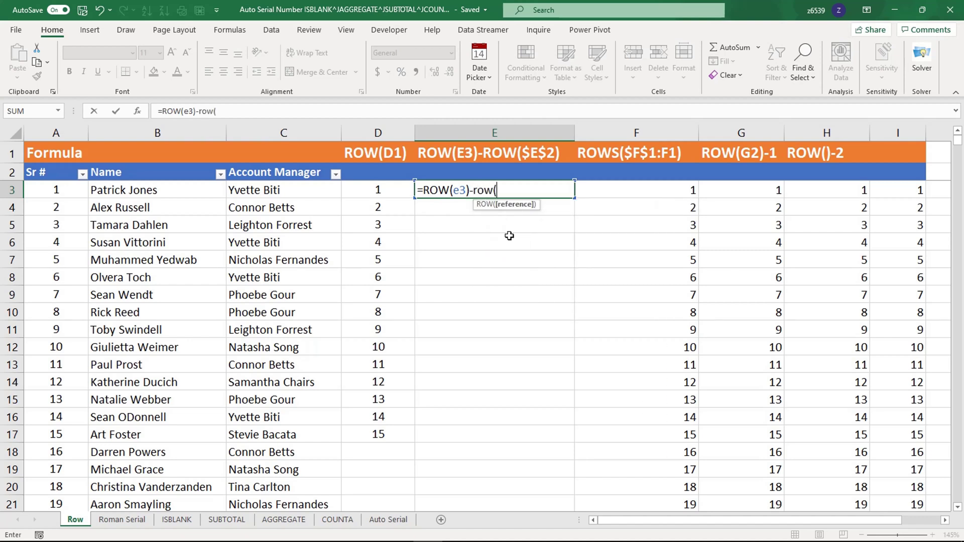
{"action": "left_click", "coordinate": [475, 171]}
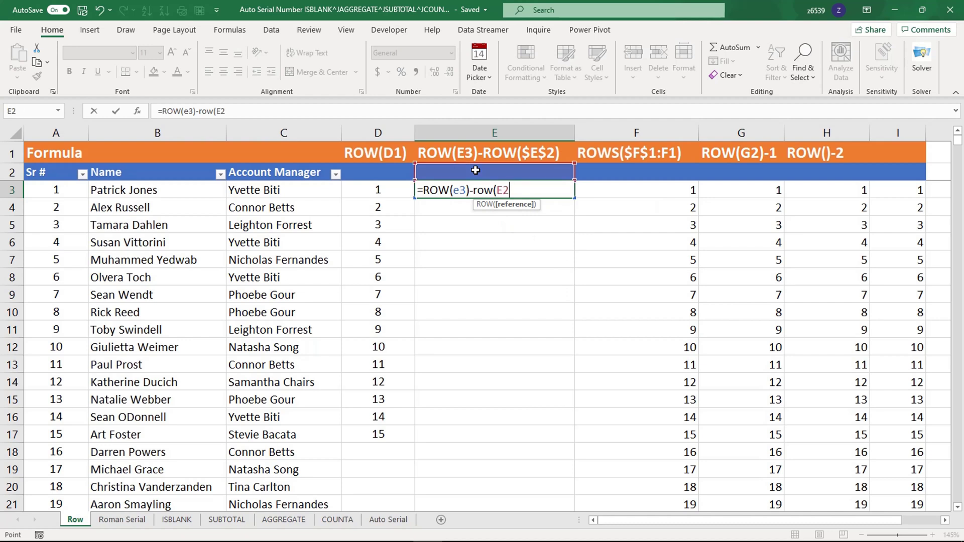
{"action": "key", "text": "F4"}
{"action": "type", "text": ")"}
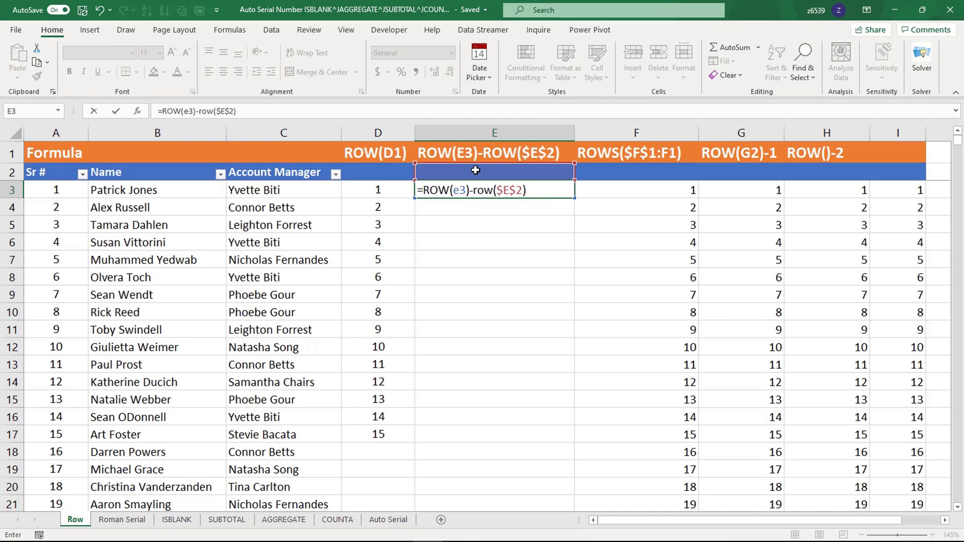
{"action": "key", "text": "Return"}
Step: Fill the E3 formula down column E to row 17
{"action": "left_click", "coordinate": [555, 189]}
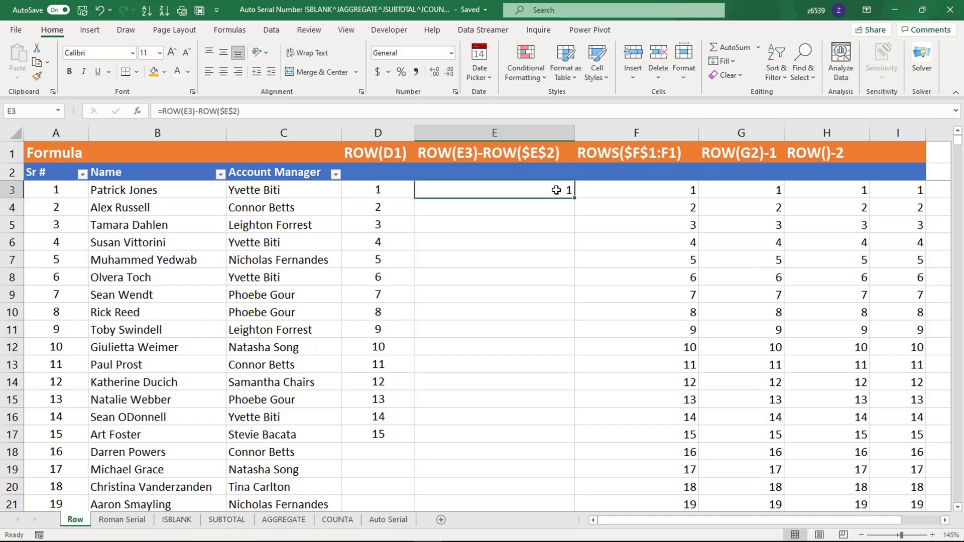
{"action": "left_click_drag", "start_coordinate": [574, 198], "coordinate": [549, 437]}
{"action": "left_click", "coordinate": [511, 333]}
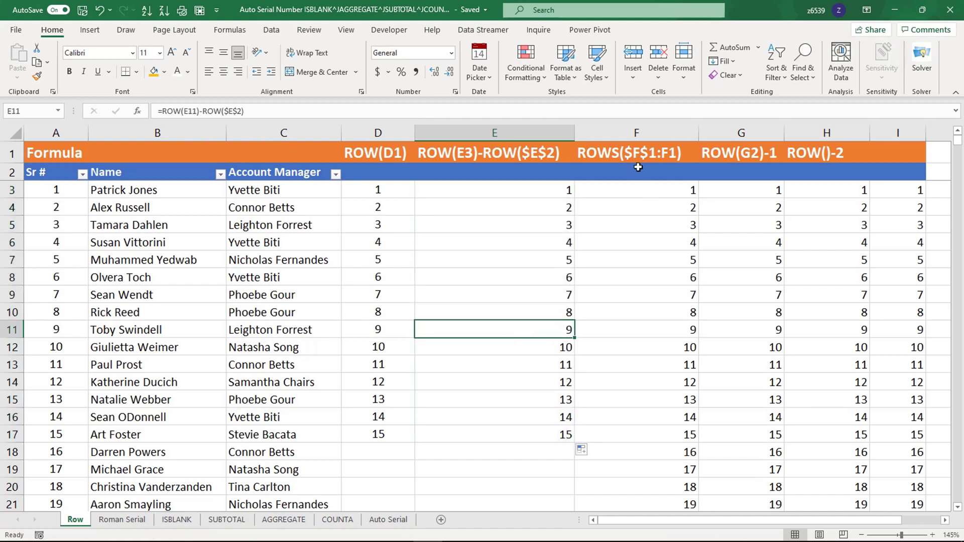
Step: Clear the existing serial number formulas in column F from F3 down to row 1041
{"action": "left_click", "coordinate": [641, 190]}
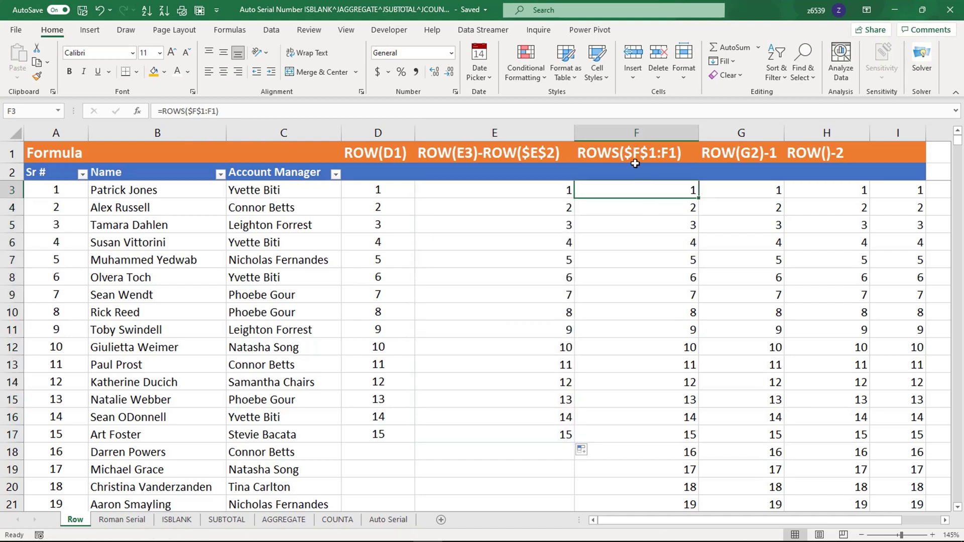
{"action": "key", "text": "ctrl+shift+Down"}
{"action": "key", "text": "Delete"}
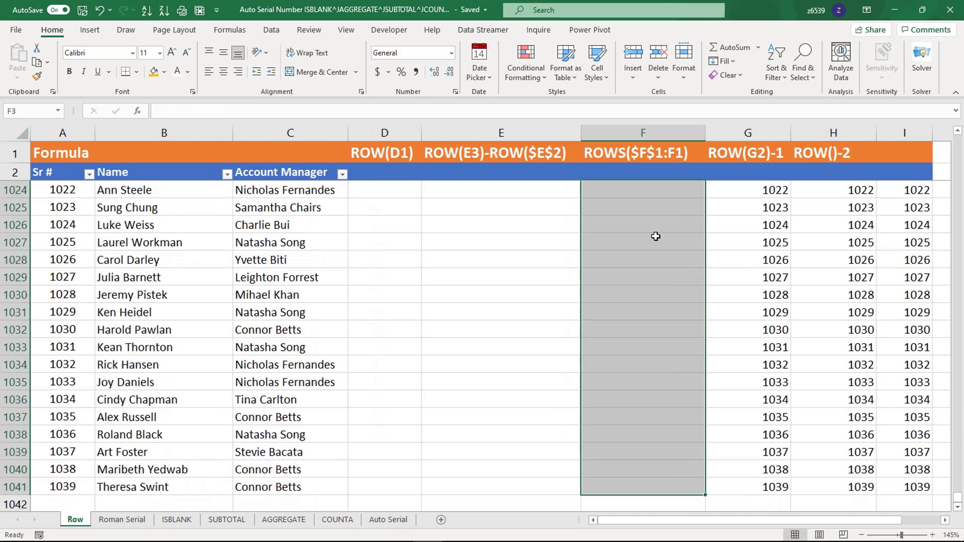
{"action": "key", "text": "Up"}
{"action": "key", "text": "Up"}
{"action": "key", "text": "Down"}
{"action": "key", "text": "Down"}
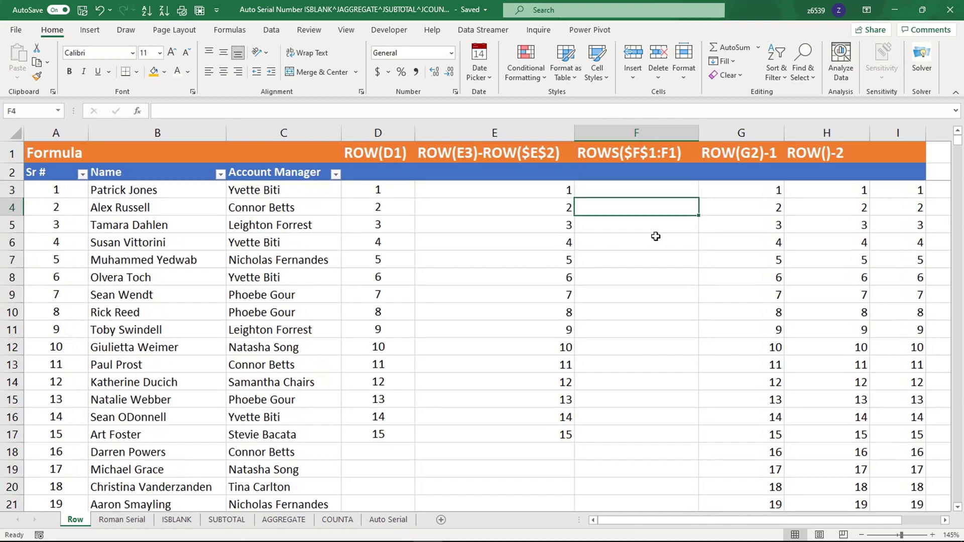
Step: Enter the formula =ROWS($F$1:F1) in cell F3, making only the first F1 reference absolute
{"action": "type", "text": "=rows"}
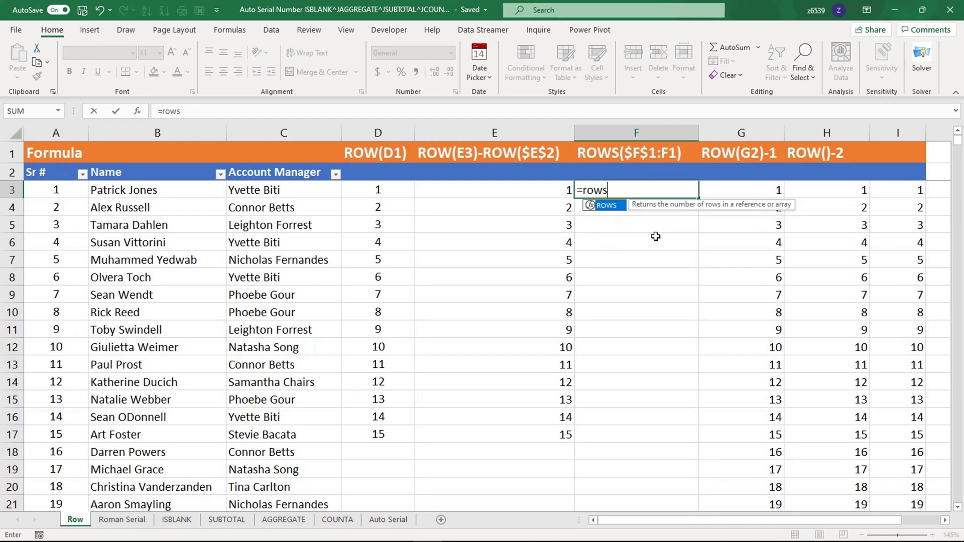
{"action": "key", "text": "Tab"}
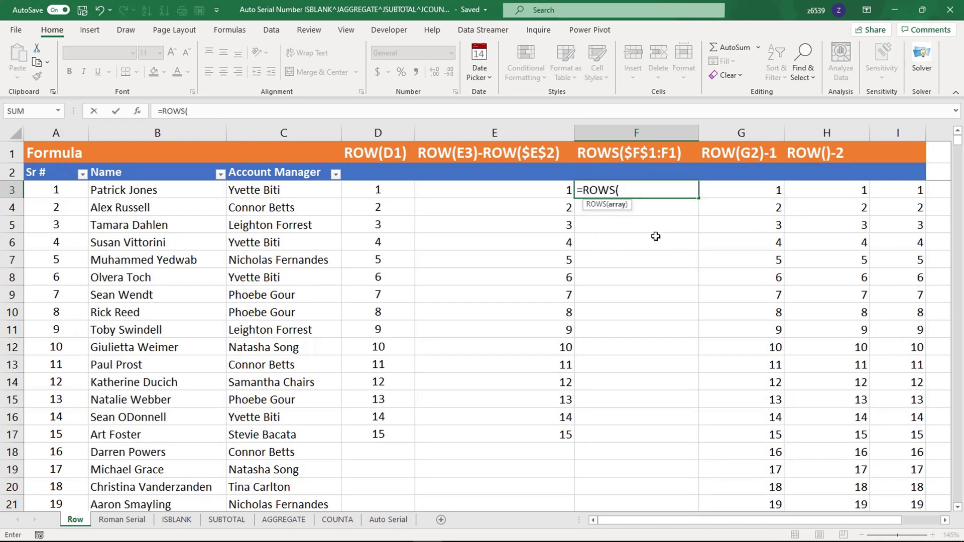
{"action": "type", "text": "f1:"}
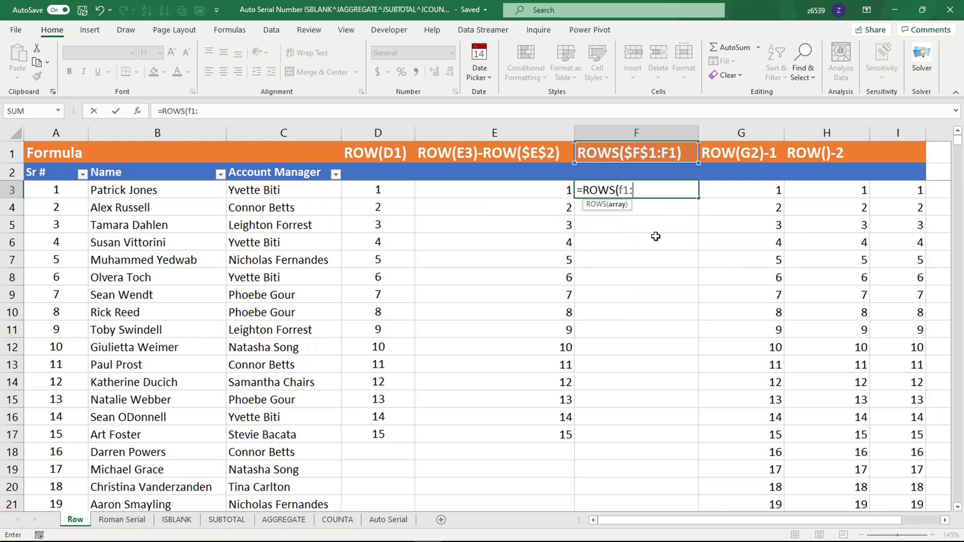
{"action": "type", "text": "f1)"}
{"action": "key", "text": "F2"}
{"action": "key", "text": "Left"}
{"action": "key", "text": "Left"}
{"action": "key", "text": "Left"}
{"action": "key", "text": "Left"}
{"action": "key", "text": "Left"}
{"action": "key", "text": "Left"}
{"action": "key", "text": "F4"}
{"action": "key", "text": "Return"}
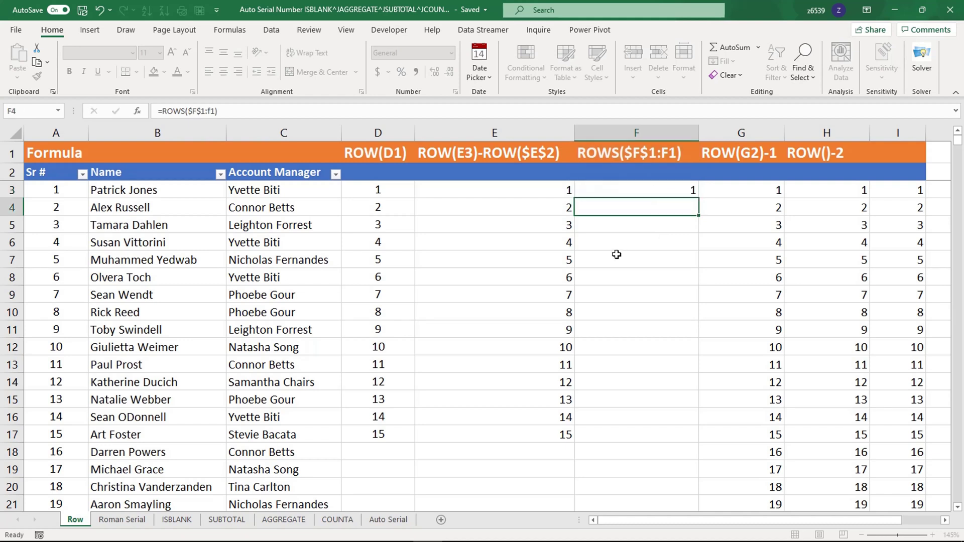
Step: Fill the F3 formula down column F to row 17
{"action": "left_click", "coordinate": [675, 194]}
{"action": "left_click_drag", "start_coordinate": [700, 198], "coordinate": [670, 443]}
{"action": "left_click", "coordinate": [728, 308]}
Step: Clear the existing serial number formulas in column G from G3 down to row 1041
{"action": "left_click", "coordinate": [745, 192]}
{"action": "key", "text": "ctrl+shift+Down"}
{"action": "key", "text": "Delete"}
{"action": "key", "text": "Up"}
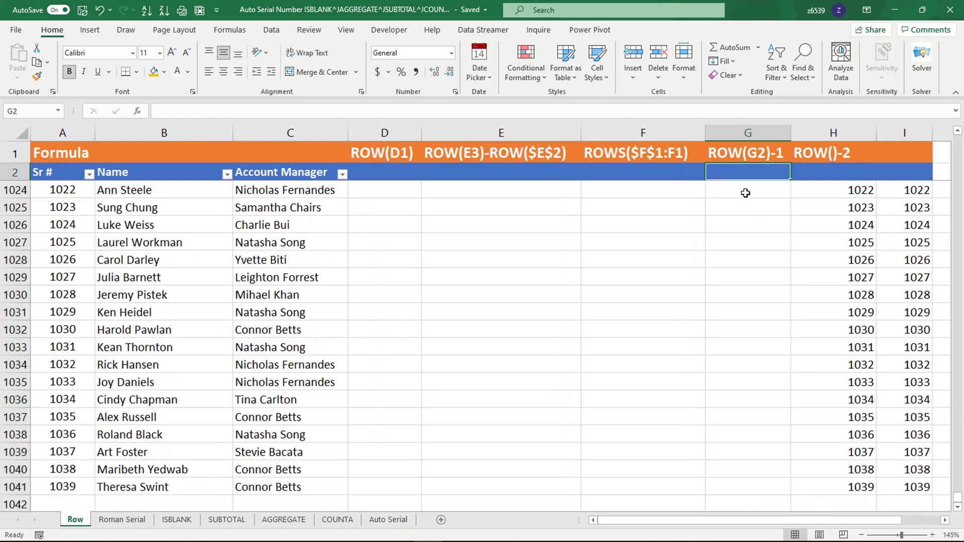
{"action": "key", "text": "Down"}
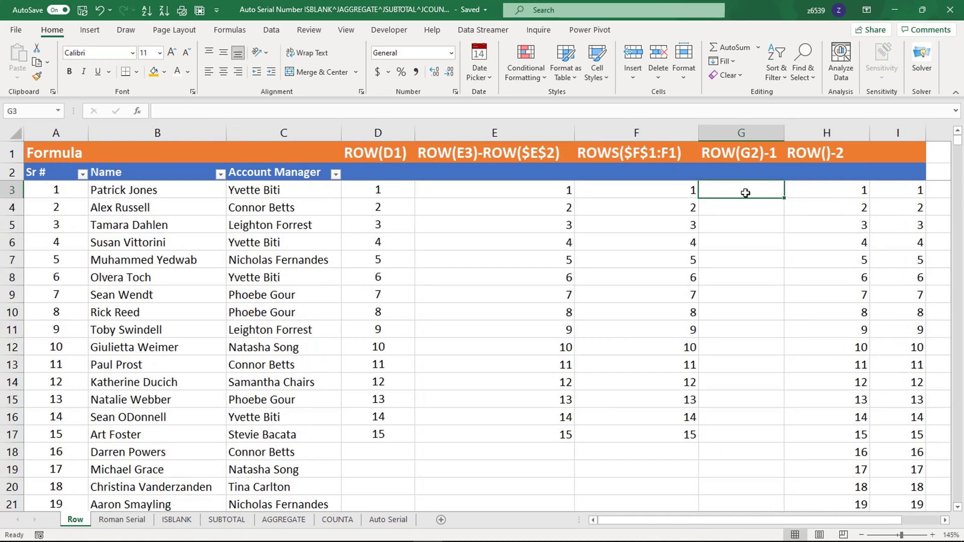
Step: Enter the formula =ROW(G2)-1 in cell G3
{"action": "type", "text": "=row"}
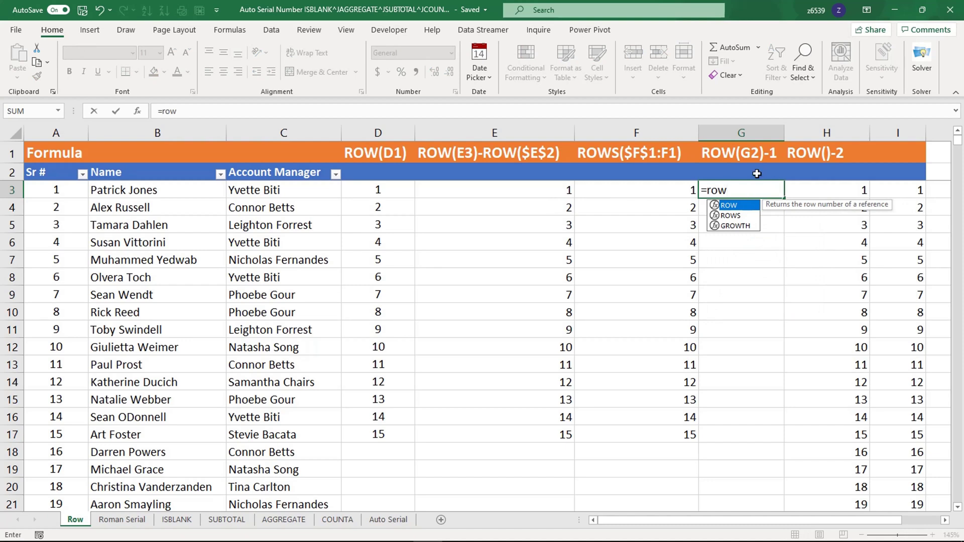
{"action": "key", "text": "ctrl+Return"}
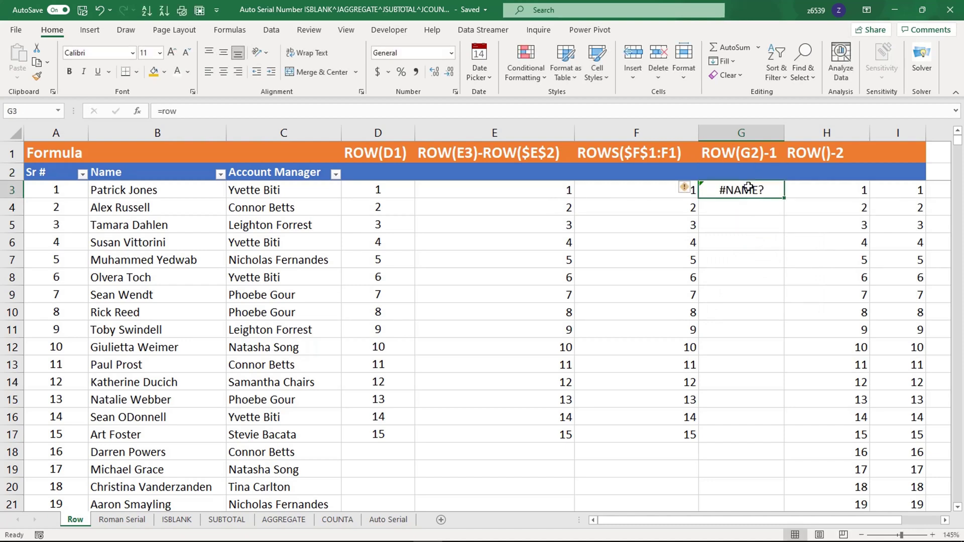
{"action": "type", "text": "=ro"}
{"action": "key", "text": "Tab"}
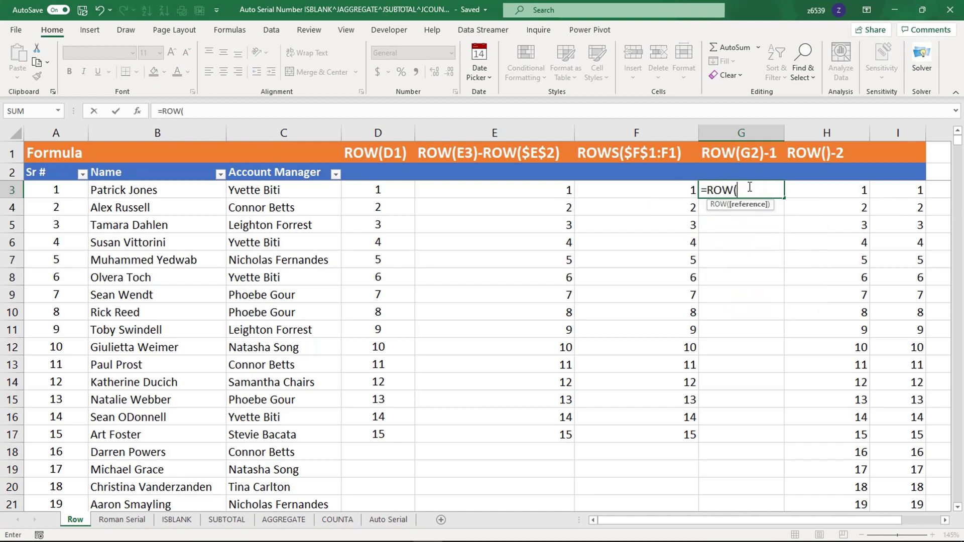
{"action": "left_click", "coordinate": [742, 170]}
{"action": "type", "text": "-1"}
{"action": "left_click", "coordinate": [751, 189]}
{"action": "type", "text": ")"}
{"action": "key", "text": "Return"}
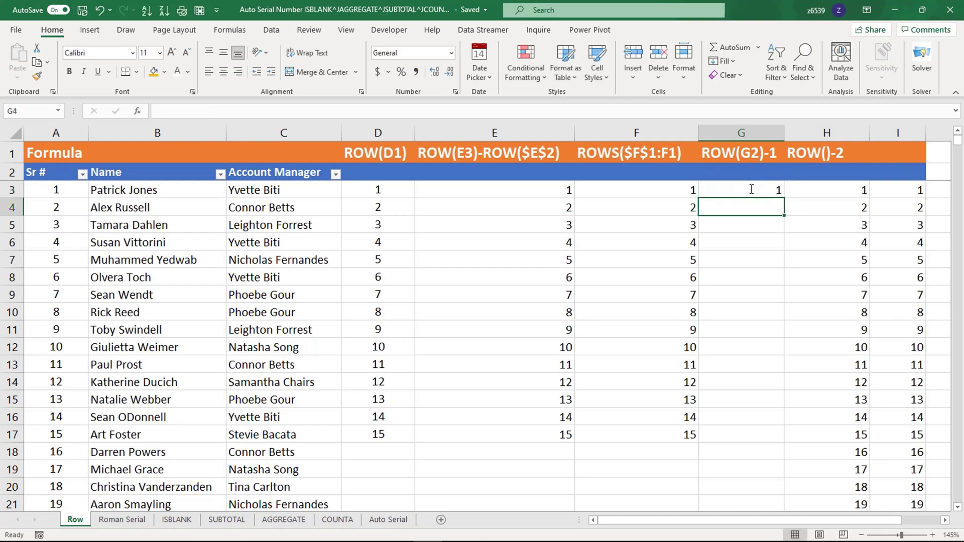
Step: Fill the G3 formula down column G to row 17
{"action": "left_click", "coordinate": [752, 189]}
{"action": "left_click_drag", "start_coordinate": [784, 199], "coordinate": [782, 439]}
{"action": "left_click", "coordinate": [748, 370]}
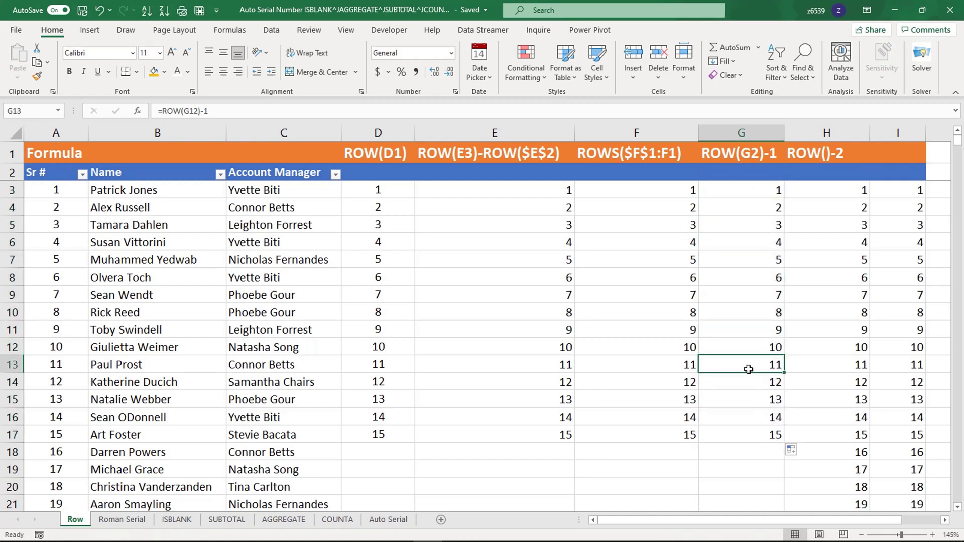
Step: Clear the existing serial number formulas in column H from H3 down to the end of the data
{"action": "left_click", "coordinate": [838, 193]}
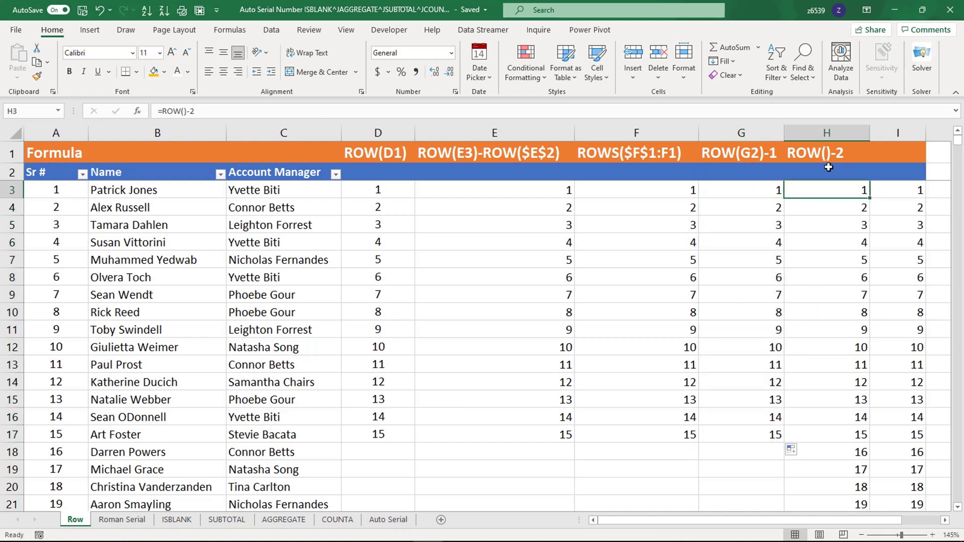
{"action": "key", "text": "ctrl+shift+Down"}
{"action": "key", "text": "Delete"}
{"action": "key", "text": "Down"}
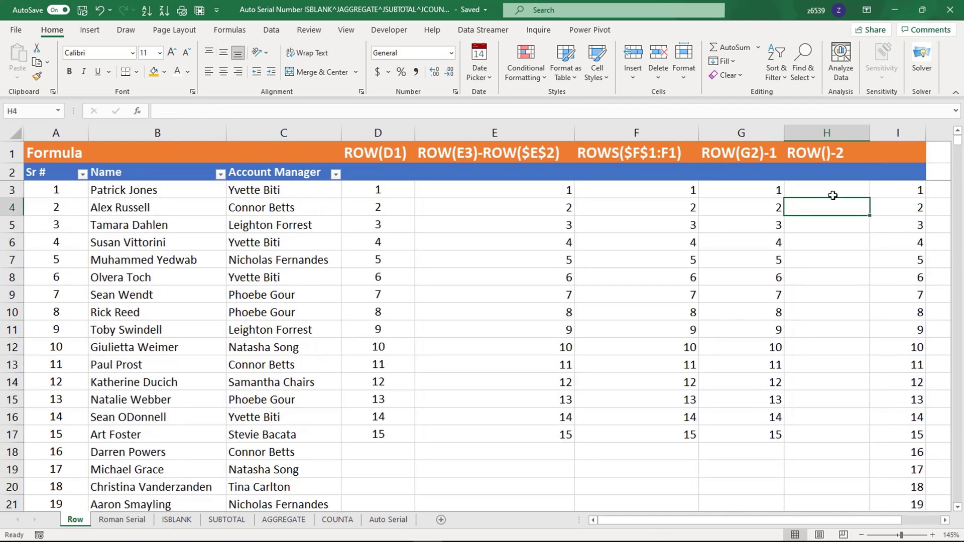
Step: Enter the formula =ROW() without a reference in cell H3
{"action": "left_click", "coordinate": [832, 195]}
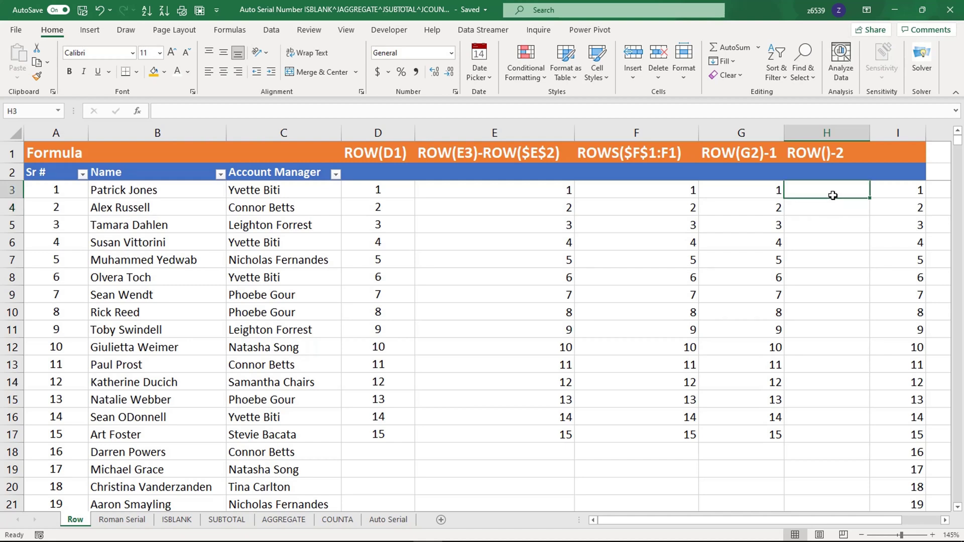
{"action": "type", "text": "=row"}
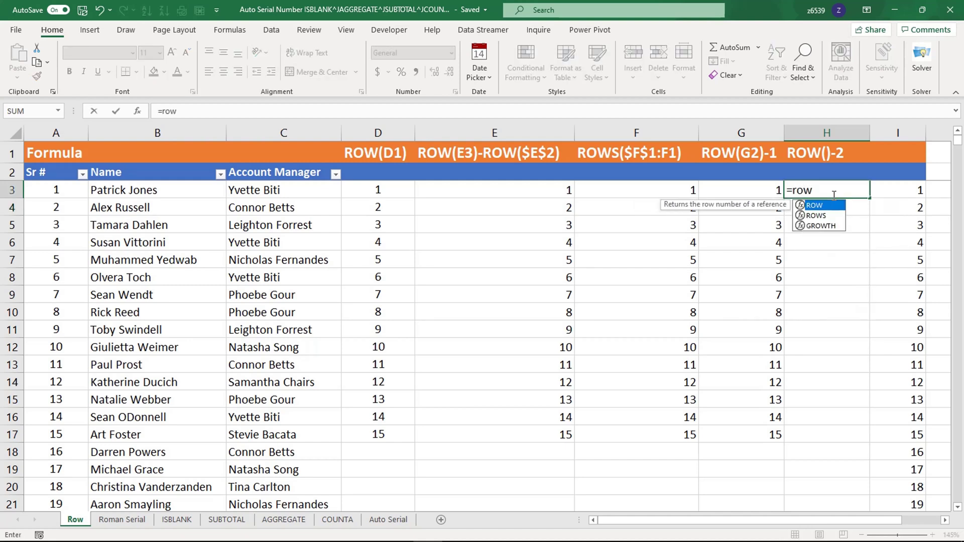
{"action": "type", "text": "()"}
{"action": "key", "text": "Return"}
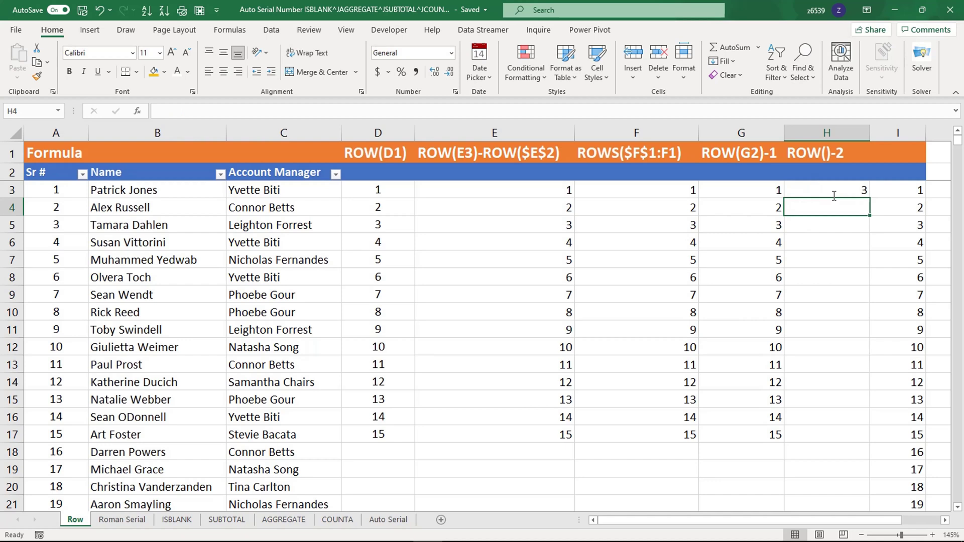
Step: Change the H3 formula to =ROW()-2 and fill it down column H to row 17
{"action": "left_click", "coordinate": [831, 194]}
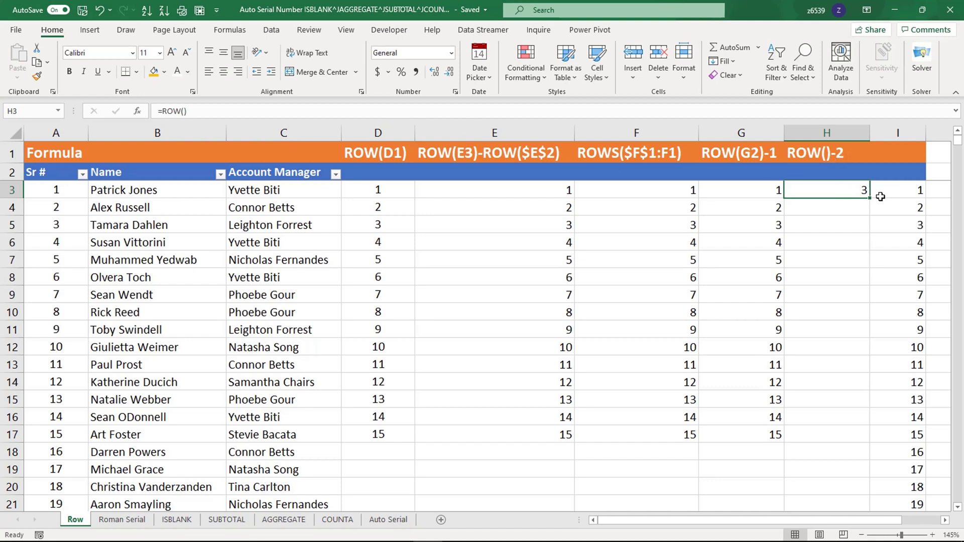
{"action": "left_click", "coordinate": [288, 109]}
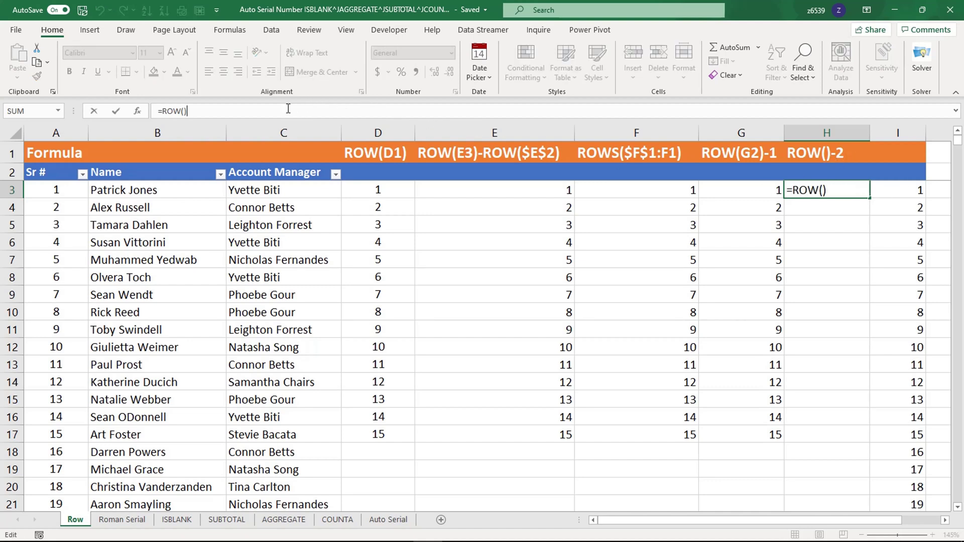
{"action": "type", "text": "-2"}
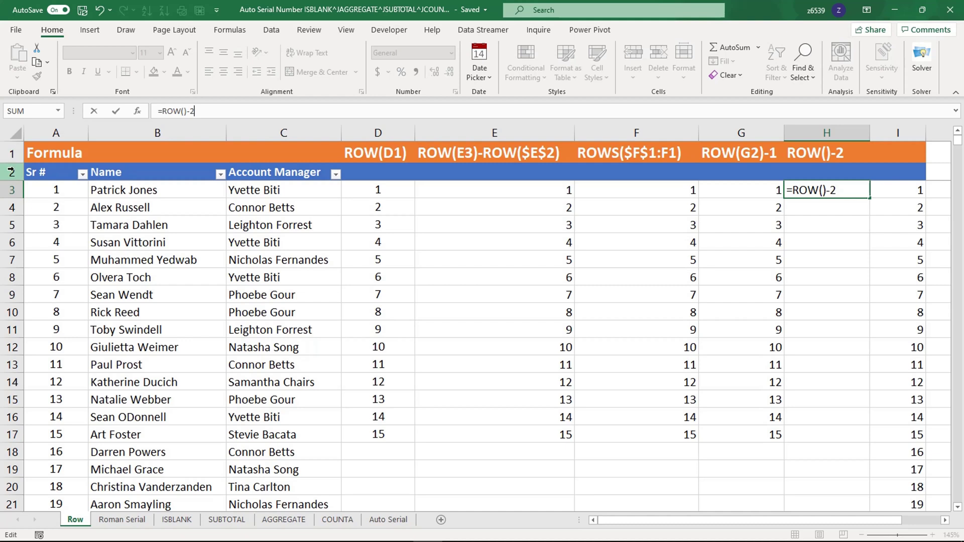
{"action": "key", "text": "Return"}
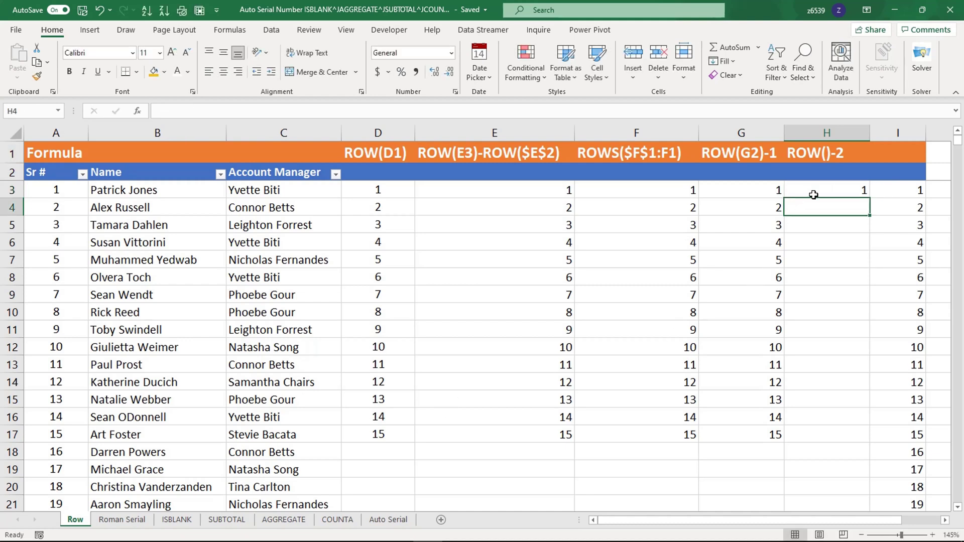
{"action": "left_click", "coordinate": [814, 193]}
{"action": "left_click_drag", "start_coordinate": [869, 199], "coordinate": [863, 436]}
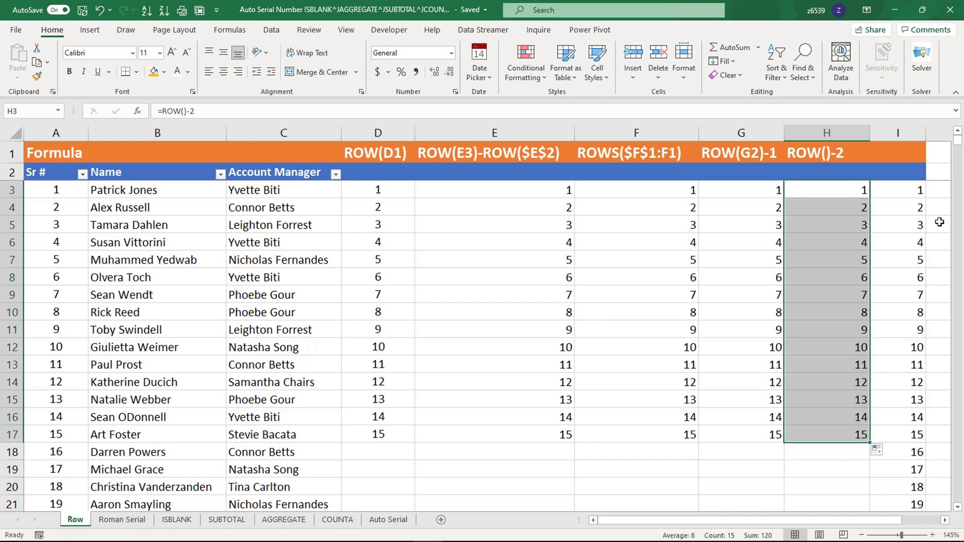
Step: Clear the existing serial numbers in column I from I3 down to row 1041
{"action": "left_click", "coordinate": [906, 240]}
{"action": "left_click", "coordinate": [899, 207]}
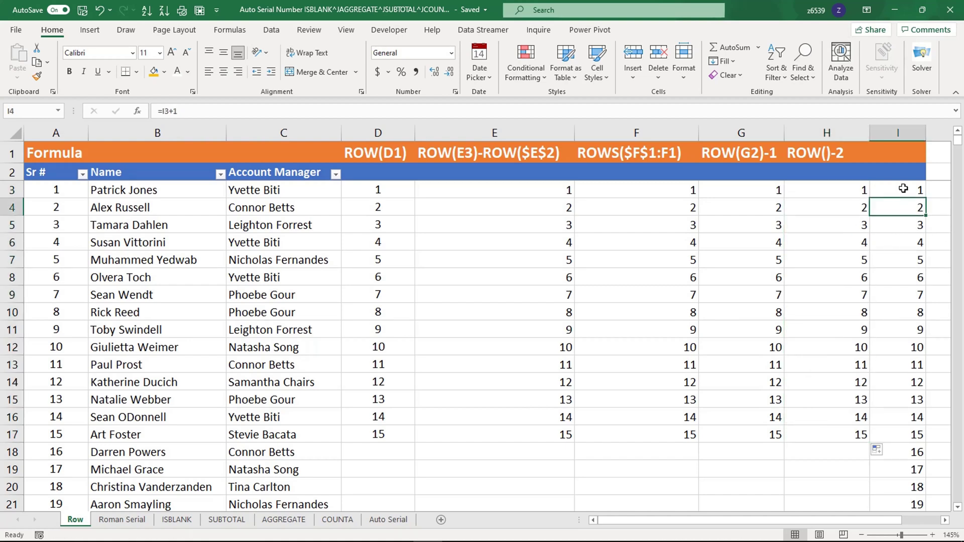
{"action": "left_click", "coordinate": [903, 189]}
{"action": "key", "text": "ctrl+shift+Down"}
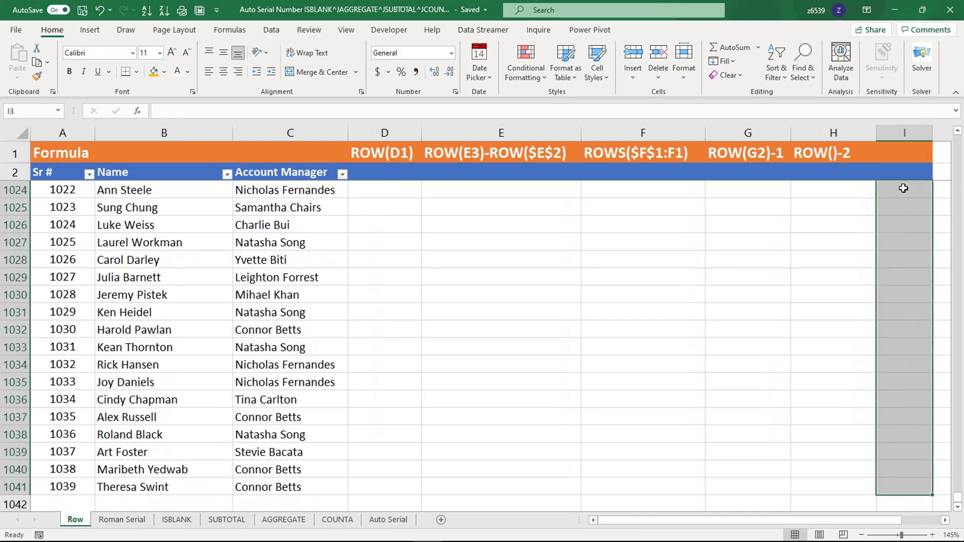
{"action": "key", "text": "Delete"}
{"action": "key", "text": "ctrl+BackSpace"}
Step: Enter 1 in cell I3 and the formula =I3+1 in cell I4
{"action": "type", "text": "1"}
{"action": "key", "text": "Return"}
{"action": "type", "text": "="}
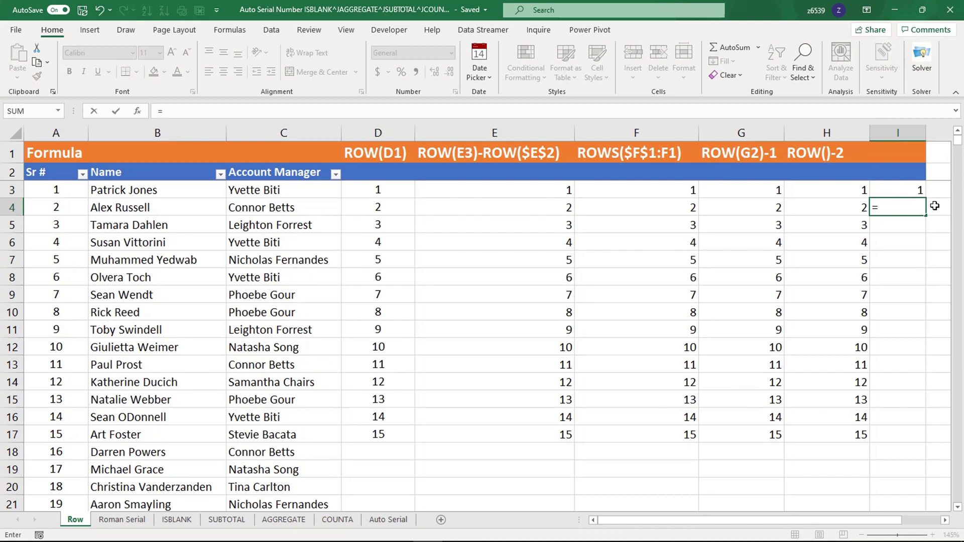
{"action": "left_click", "coordinate": [911, 194]}
{"action": "type", "text": "+"}
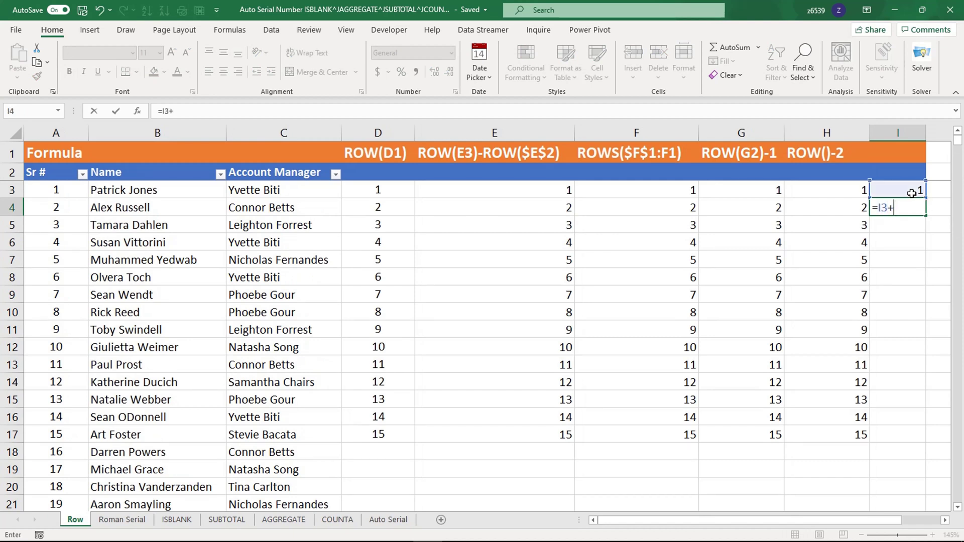
{"action": "type", "text": "1"}
{"action": "key", "text": "Return"}
Step: Fill the I4 formula down column I to row 17
{"action": "left_click", "coordinate": [911, 207]}
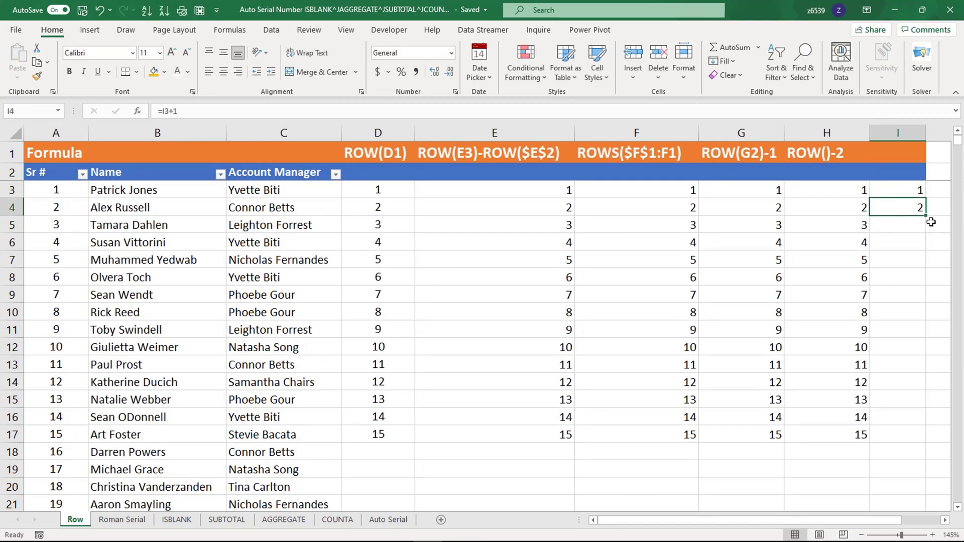
{"action": "left_click_drag", "start_coordinate": [924, 217], "coordinate": [912, 438]}
{"action": "left_click", "coordinate": [902, 382]}
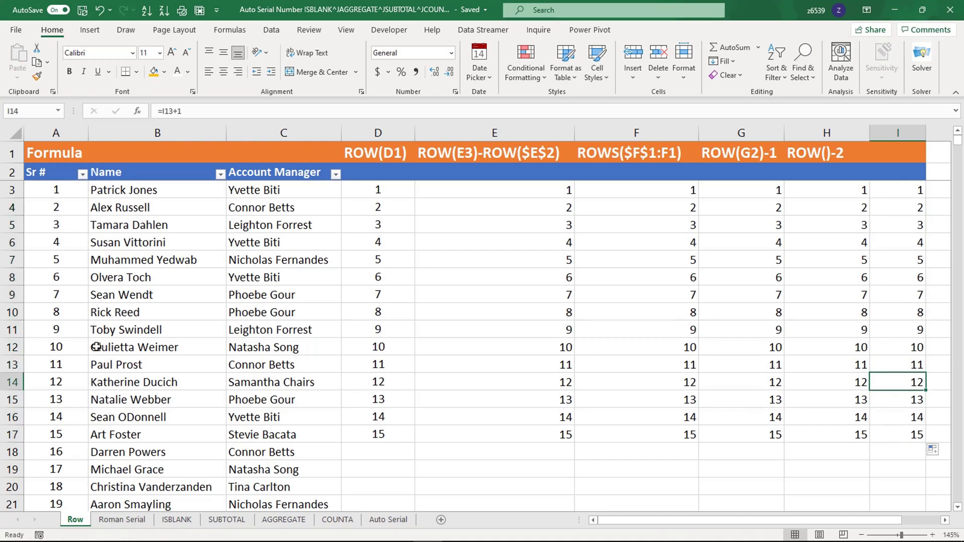
Step: Delete sheet row 10 and examine how the serial formulas in columns D, G and H respond around it
{"action": "left_click", "coordinate": [3, 313]}
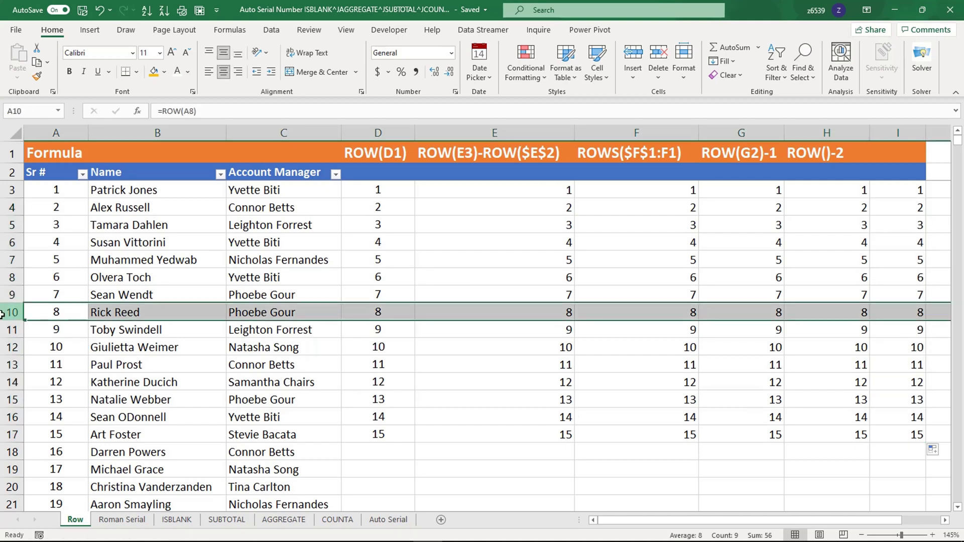
{"action": "key", "text": "ctrl+minus"}
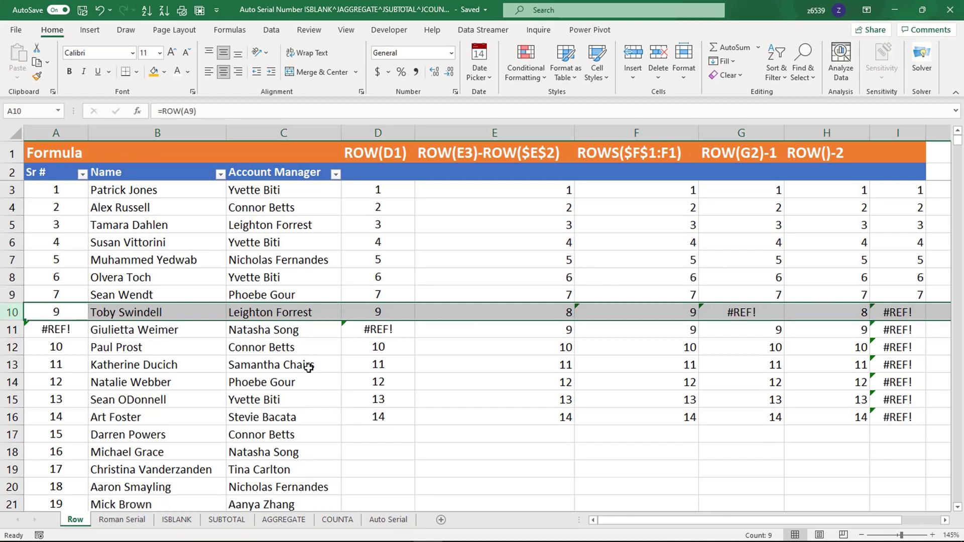
{"action": "left_click", "coordinate": [789, 358]}
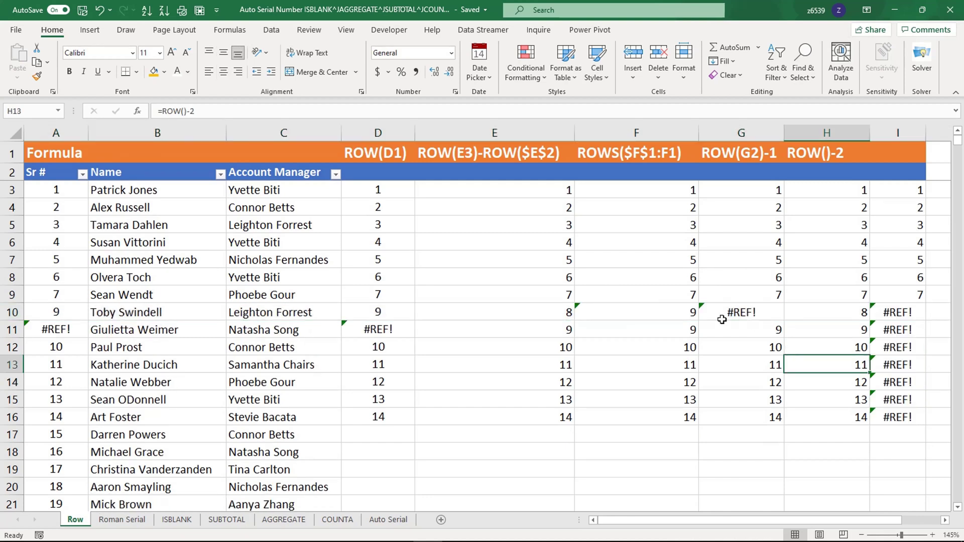
{"action": "left_click", "coordinate": [388, 312]}
{"action": "left_click", "coordinate": [386, 331]}
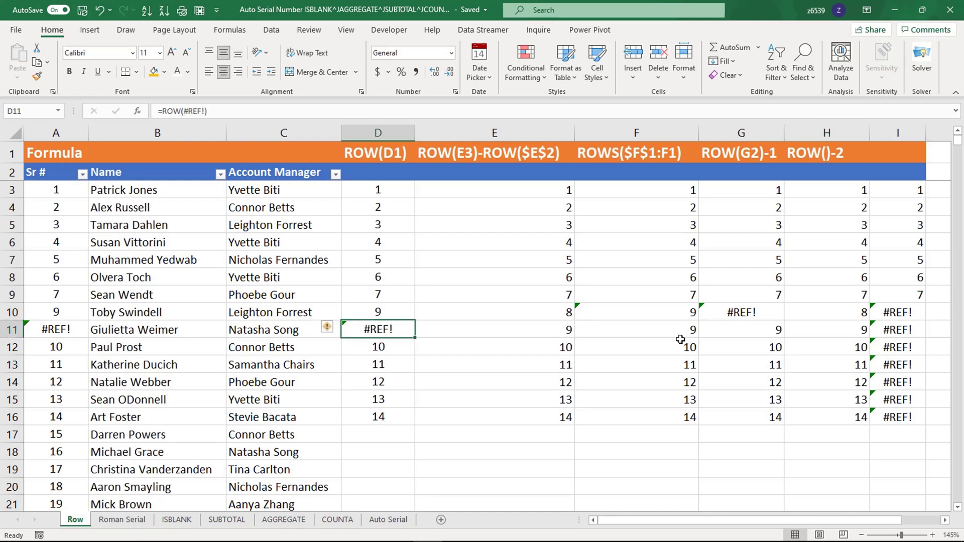
{"action": "left_click", "coordinate": [753, 312]}
{"action": "left_click", "coordinate": [756, 294]}
{"action": "left_click", "coordinate": [756, 314]}
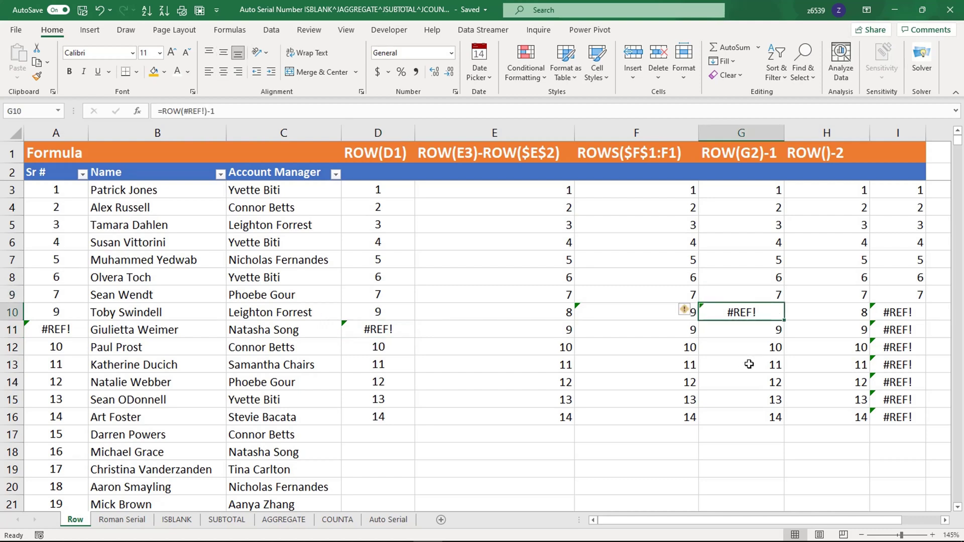
Step: Highlight the serial numbers in E3:E16 with a light blue fill
{"action": "left_click", "coordinate": [549, 307]}
{"action": "left_click_drag", "start_coordinate": [564, 190], "coordinate": [545, 409]}
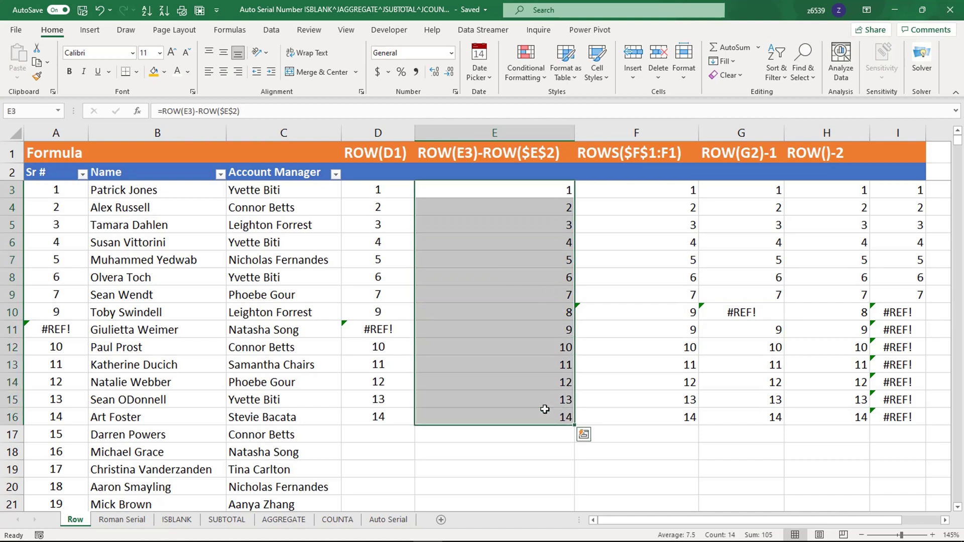
{"action": "left_click", "coordinate": [163, 72]}
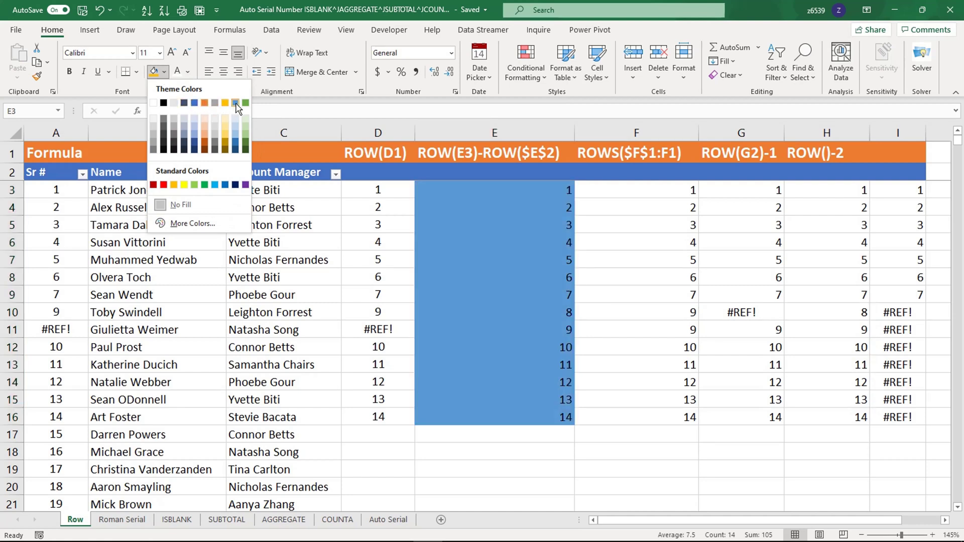
{"action": "left_click", "coordinate": [235, 118]}
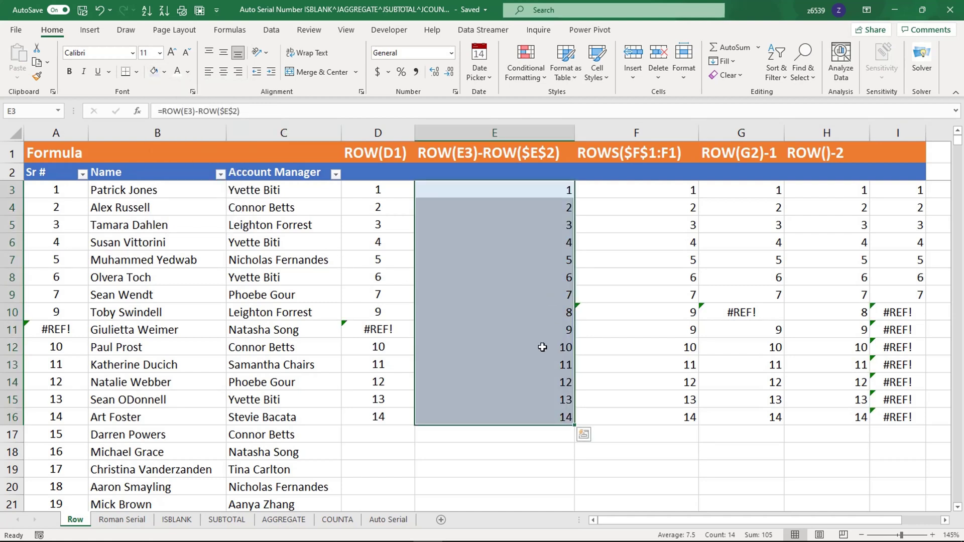
{"action": "left_click", "coordinate": [537, 363]}
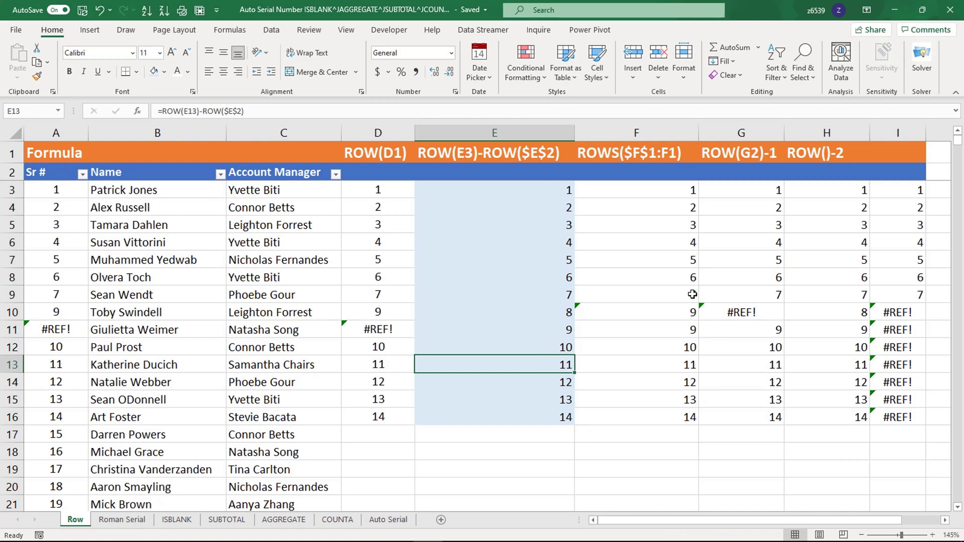
Step: Check the column F serials around the deleted row, and highlight H3:H16 with the same light blue fill
{"action": "left_click_drag", "start_coordinate": [675, 296], "coordinate": [673, 396]}
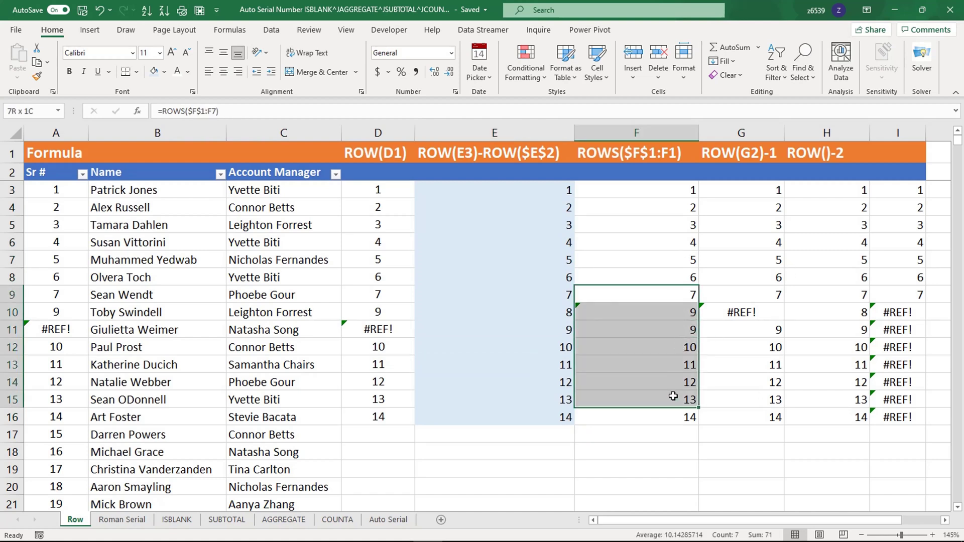
{"action": "left_click", "coordinate": [853, 281]}
{"action": "left_click_drag", "start_coordinate": [829, 194], "coordinate": [836, 410]}
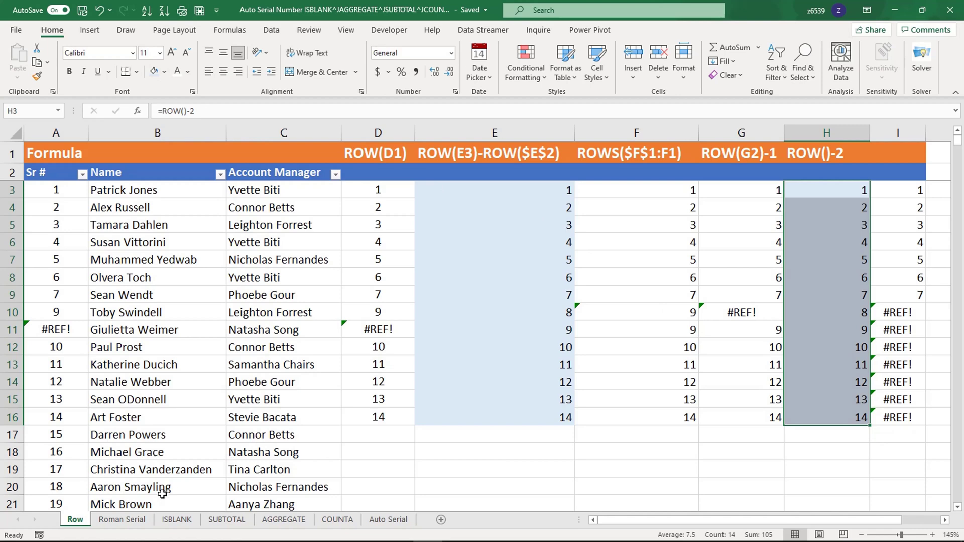
Step: On the Roman Serial sheet, clear the existing ROMAN formulas in column D from D3 down
{"action": "left_click", "coordinate": [133, 520]}
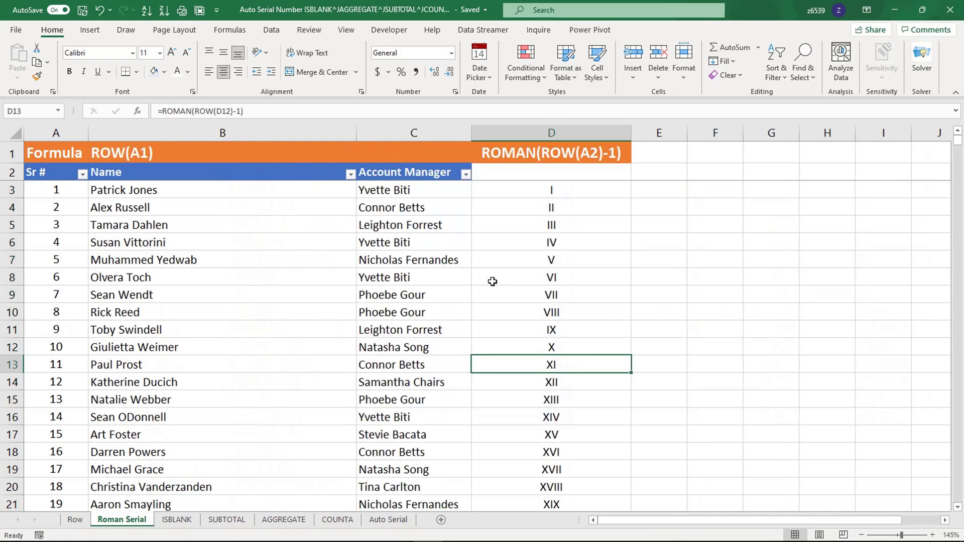
{"action": "left_click", "coordinate": [524, 193]}
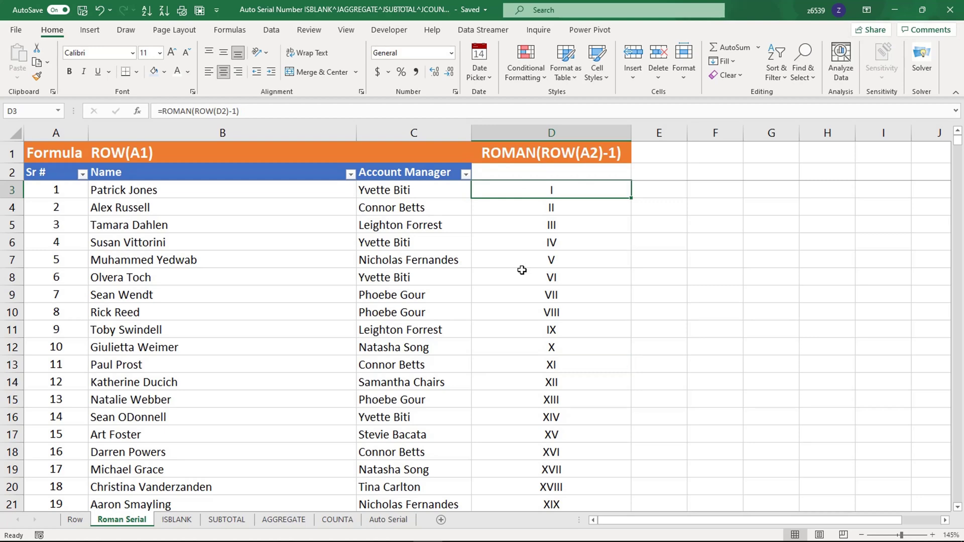
{"action": "key", "text": "ctrl+shift+Down"}
{"action": "key", "text": "Delete"}
{"action": "key", "text": "ctrl+Home"}
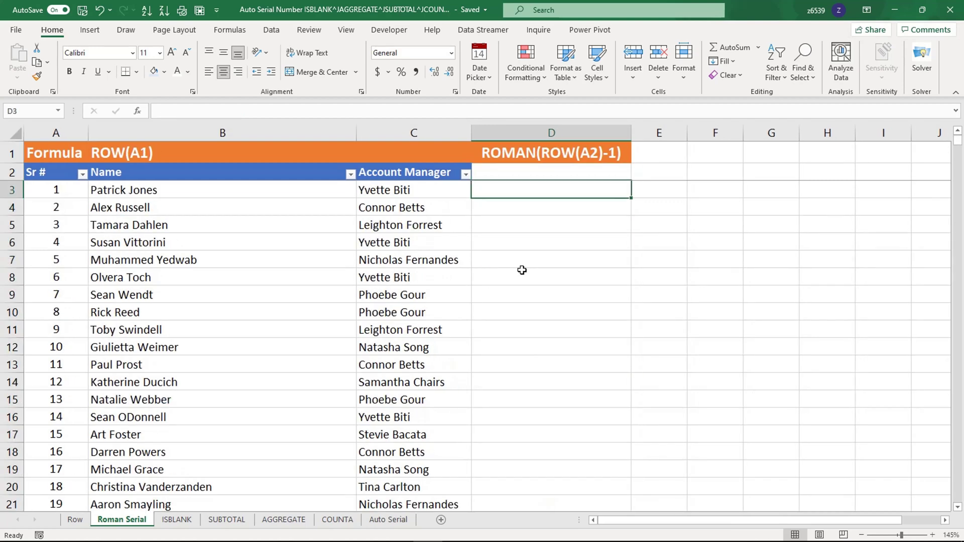
Step: Enter the formula =ROMAN(ROW(D2)-1) in cell D3 of the Roman Serial sheet
{"action": "type", "text": "=roman"}
{"action": "key", "text": "Tab"}
{"action": "type", "text": "row"}
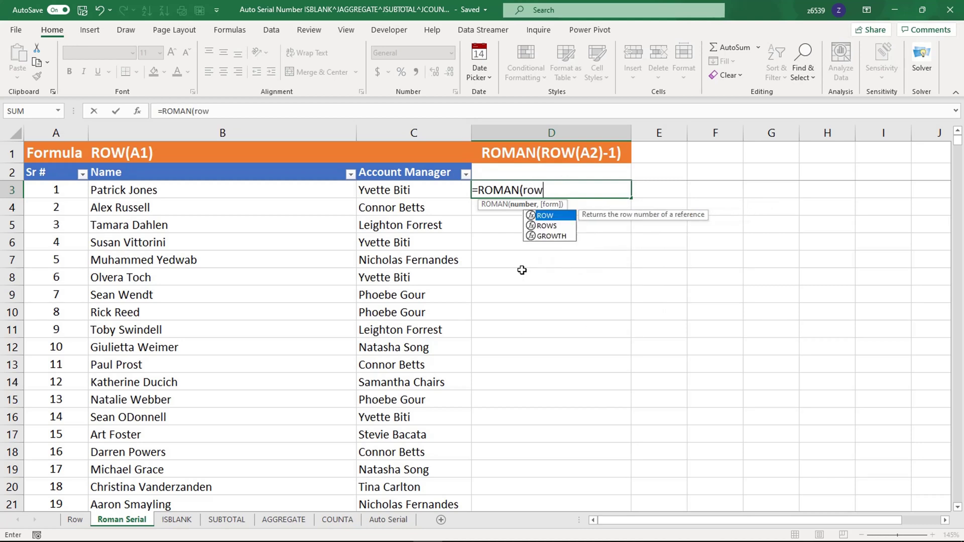
{"action": "key", "text": "Tab"}
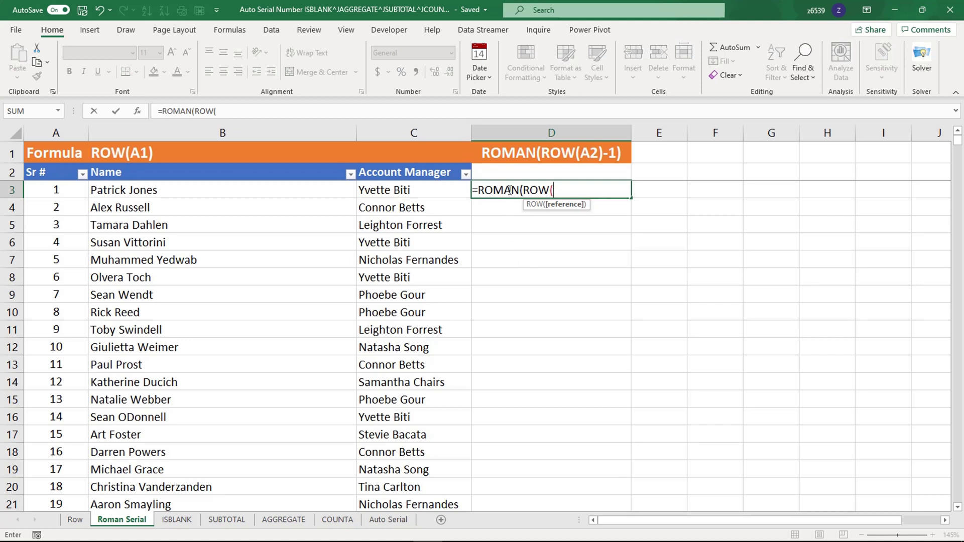
{"action": "left_click", "coordinate": [505, 175]}
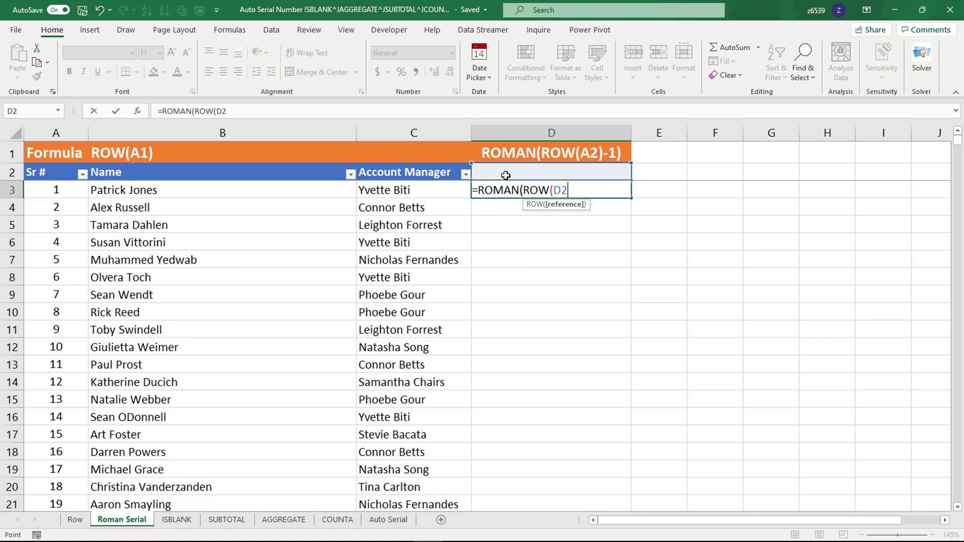
{"action": "type", "text": ")-1"}
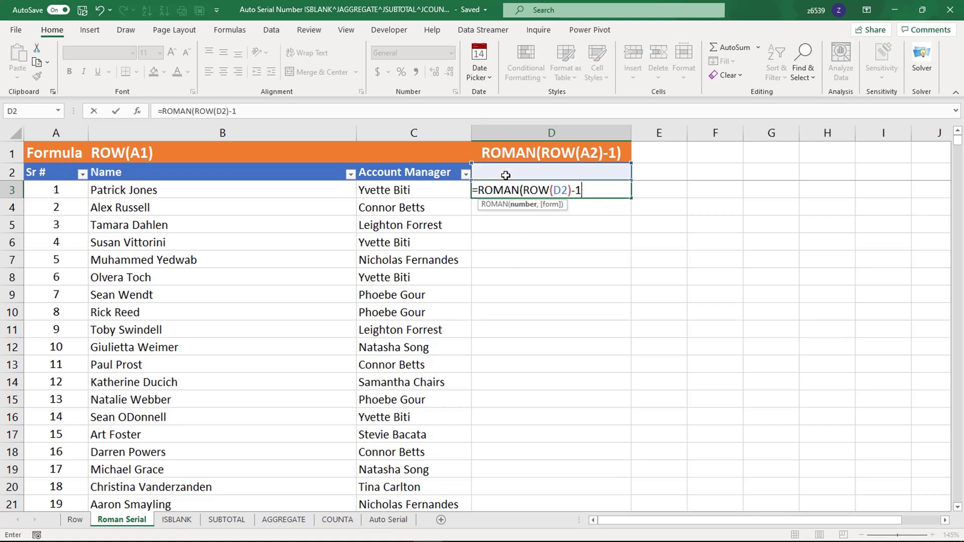
{"action": "key", "text": "Return"}
{"action": "key", "text": "Return"}
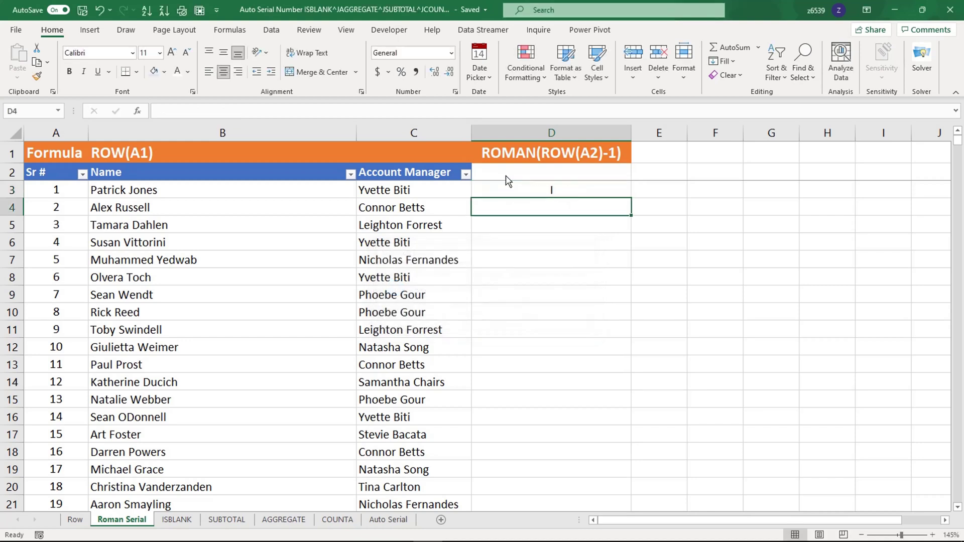
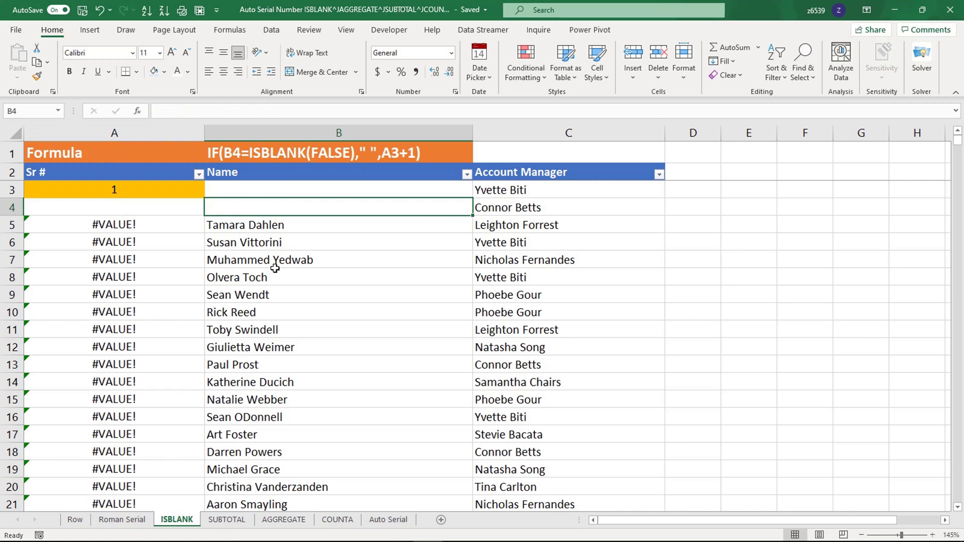
Step: On the ISBLANK sheet, undo the last name deletions in cells B3 and B4
{"action": "key", "text": "ctrl+z"}
{"action": "key", "text": "ctrl+z"}
{"action": "key", "text": "ctrl+z"}
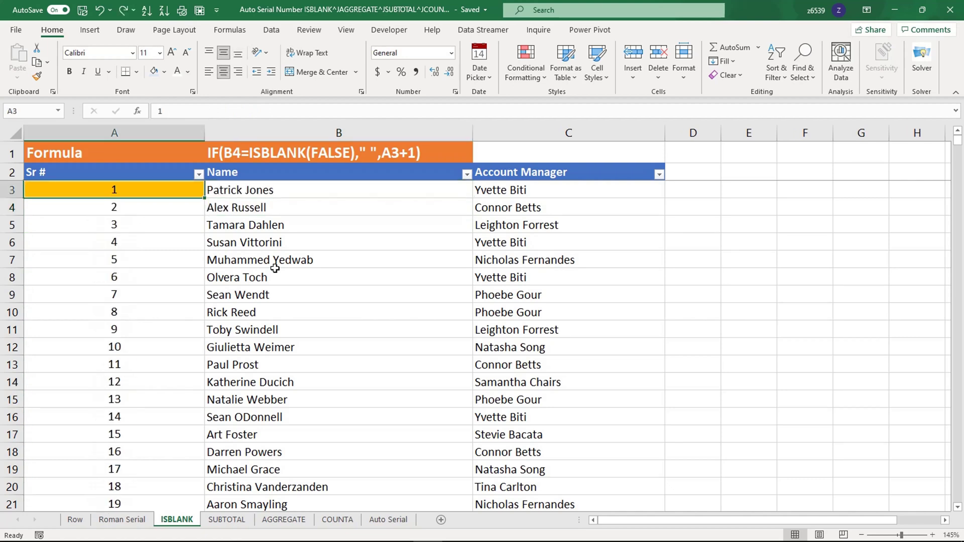
Step: Clear the existing serial formulas in column A from A4 down to the last data row, keeping A3
{"action": "key", "text": "Down"}
{"action": "key", "text": "ctrl+shift+Down"}
{"action": "key", "text": "Delete"}
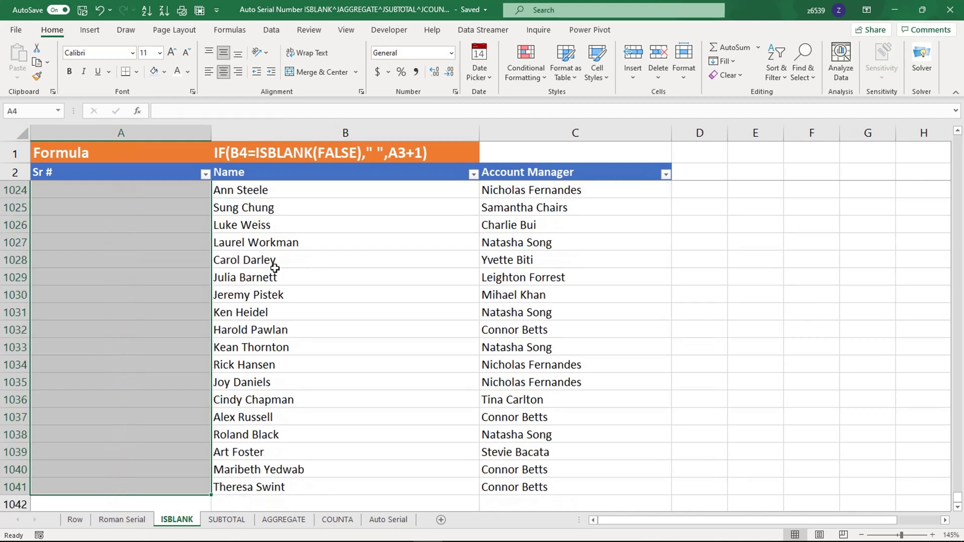
{"action": "key", "text": "ctrl+shift+Up"}
{"action": "key", "text": "Up"}
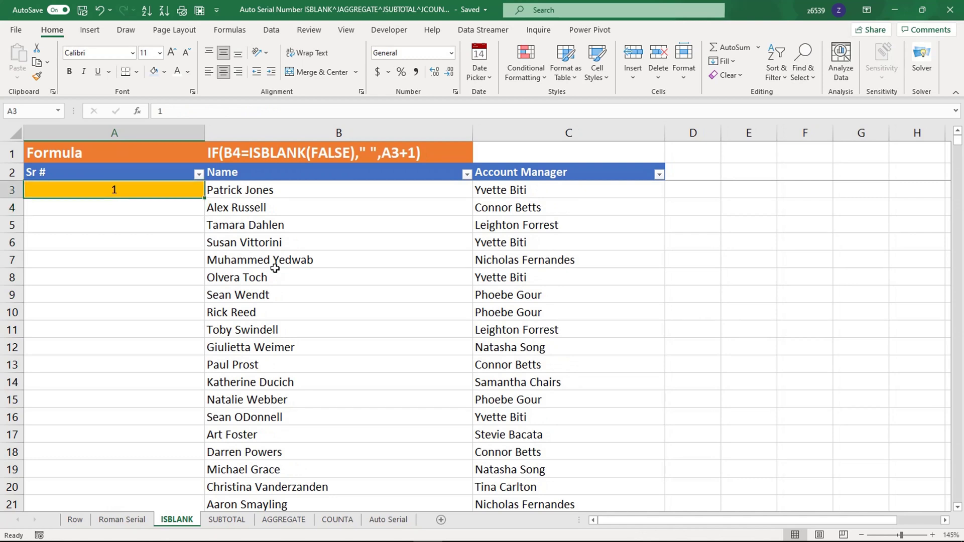
Step: Start an IF formula in cell A4 with the logical test B4=ISBLANK(FALSE)
{"action": "key", "text": "Down"}
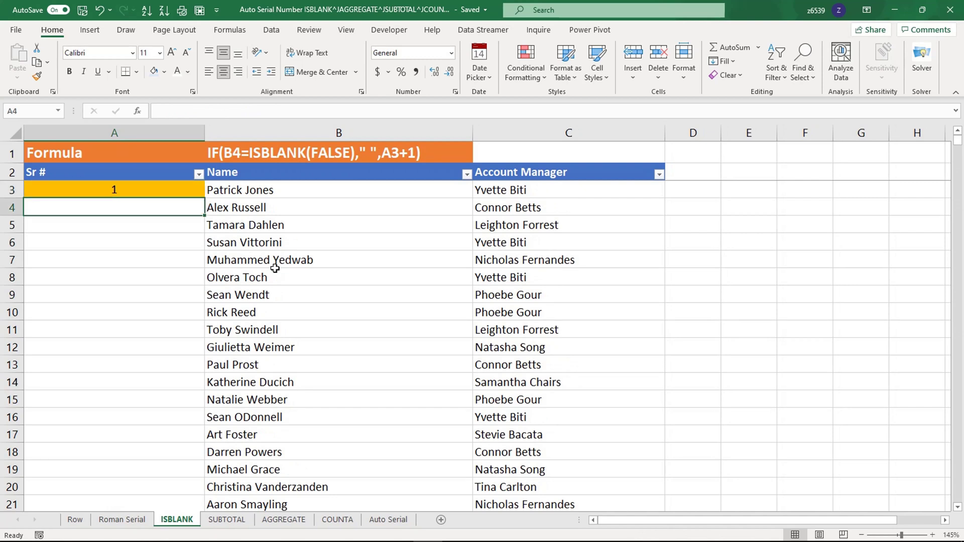
{"action": "type", "text": "="}
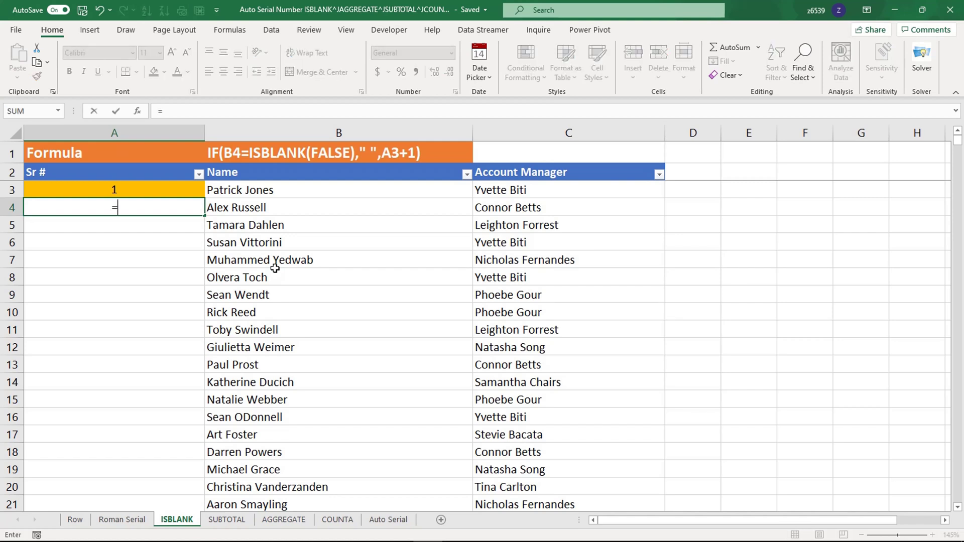
{"action": "type", "text": "if"}
{"action": "key", "text": "Tab"}
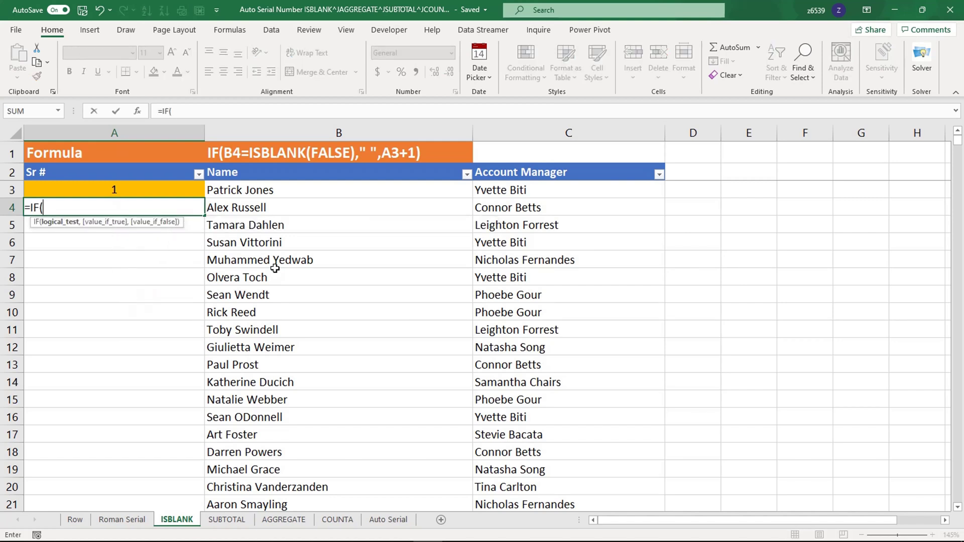
{"action": "left_click", "coordinate": [244, 208]}
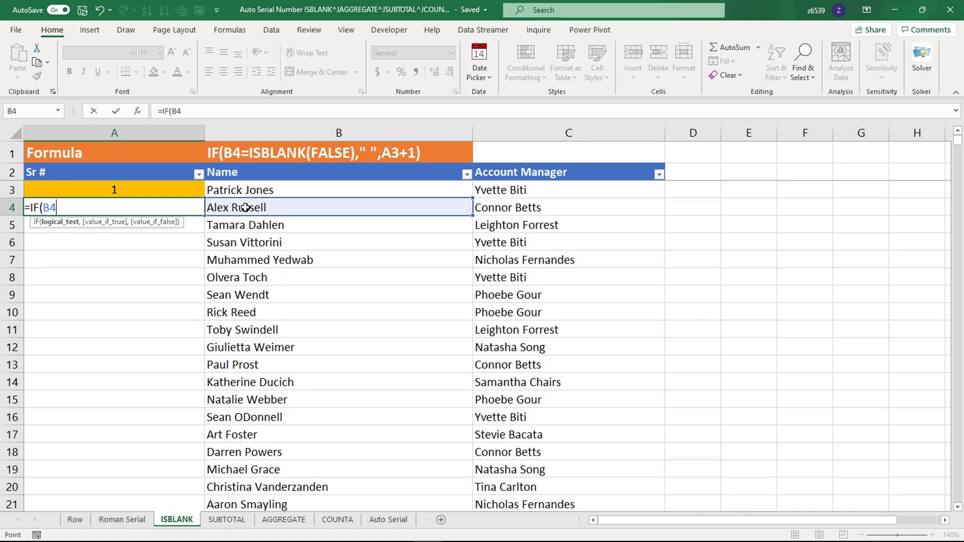
{"action": "type", "text": "=is"}
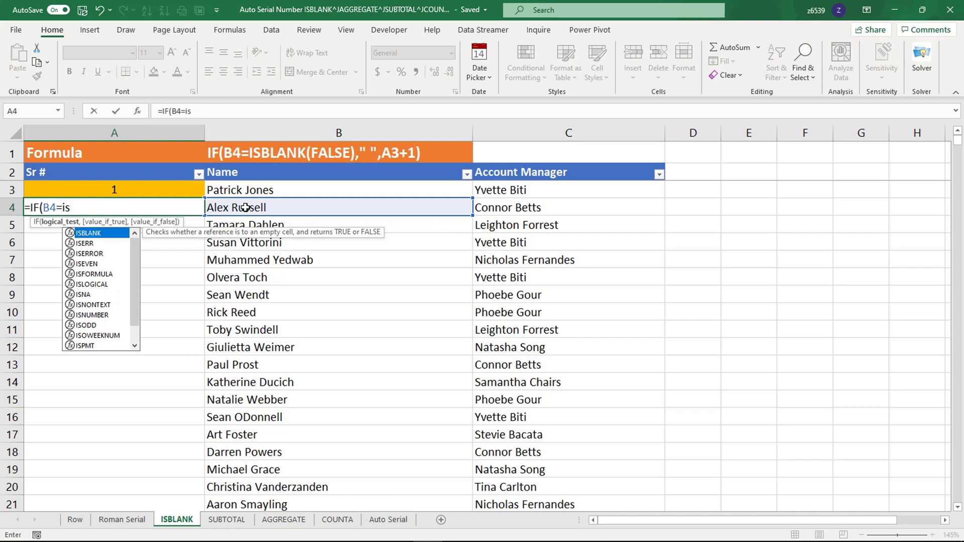
{"action": "key", "text": "Tab"}
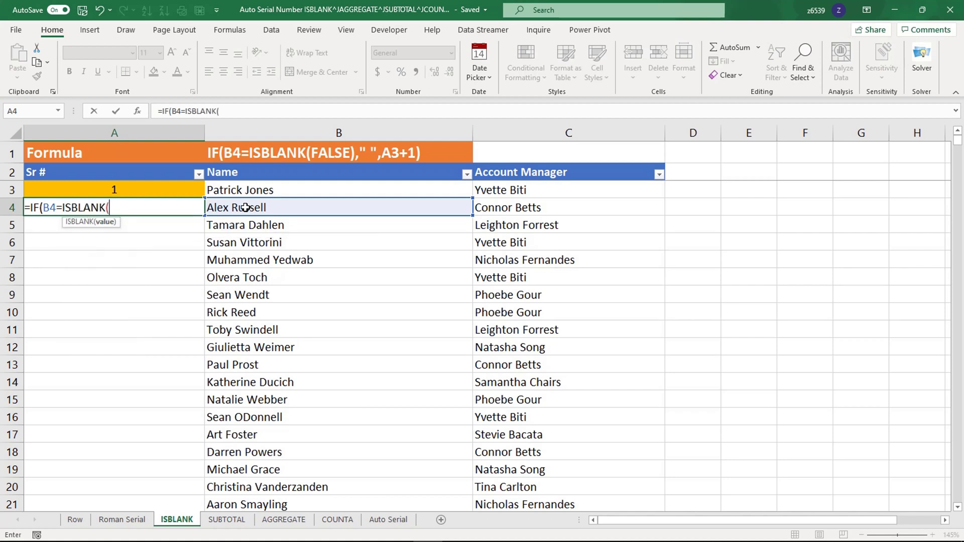
{"action": "type", "text": "("}
{"action": "key", "text": "BackSpace"}
{"action": "type", "text": "false) "}
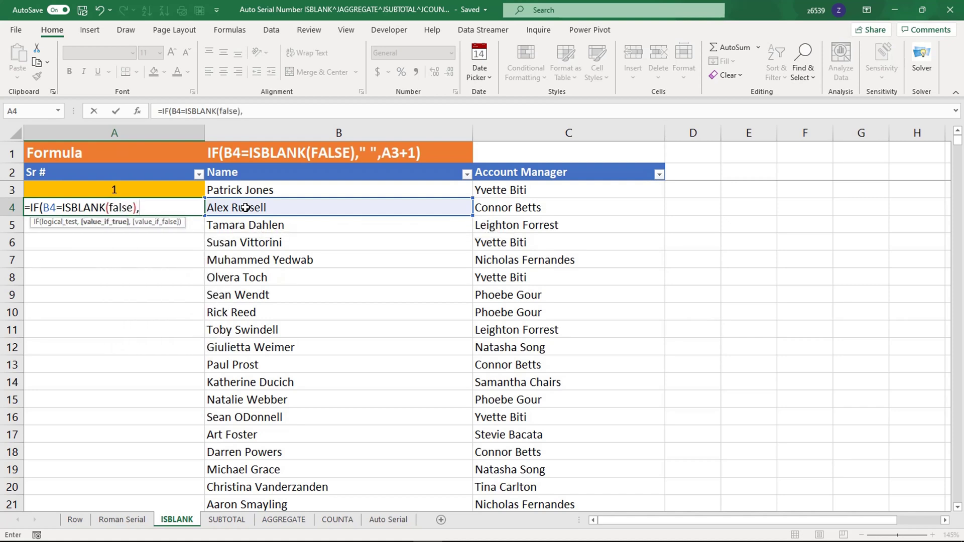
Step: Complete the A4 formula with "" as the true value and A3+1 as the false value
{"action": "type", "text": "\"\"<"}
{"action": "key", "text": "BackSpace"}
{"action": "type", "text": ","}
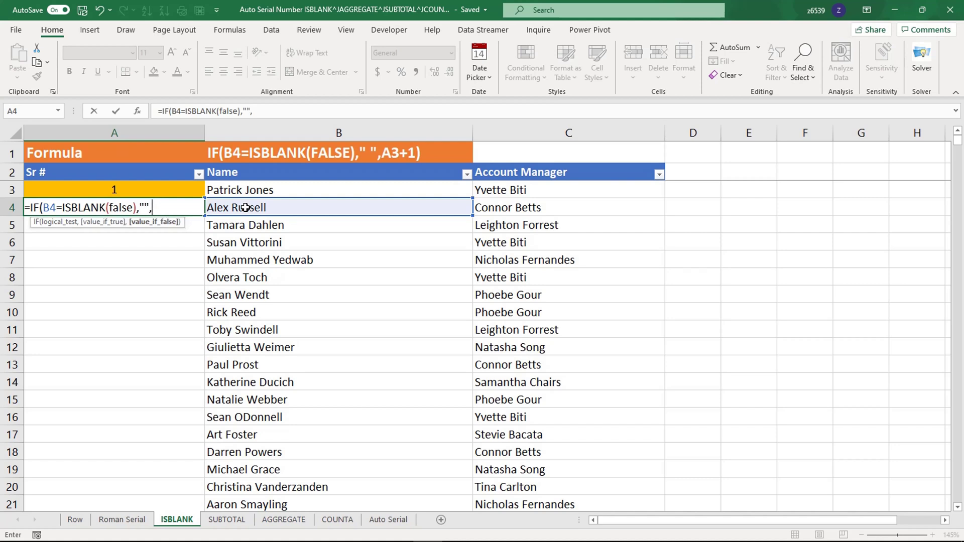
{"action": "left_click", "coordinate": [164, 190]}
{"action": "type", "text": "+"}
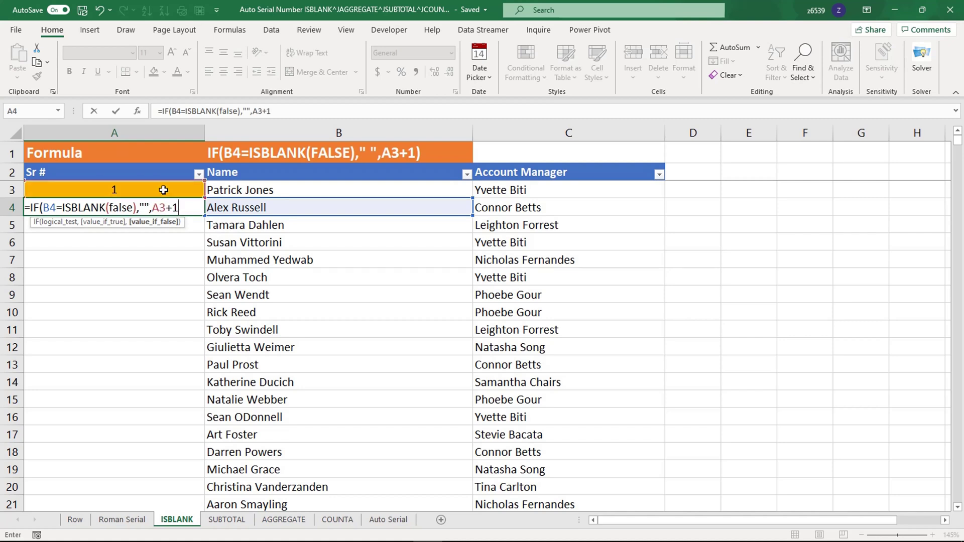
{"action": "type", "text": "1)"}
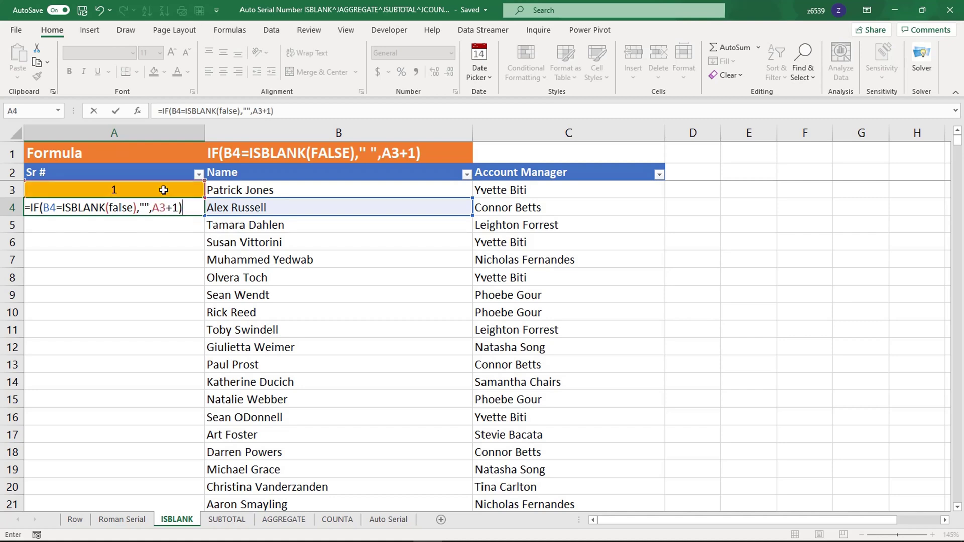
{"action": "key", "text": "Return"}
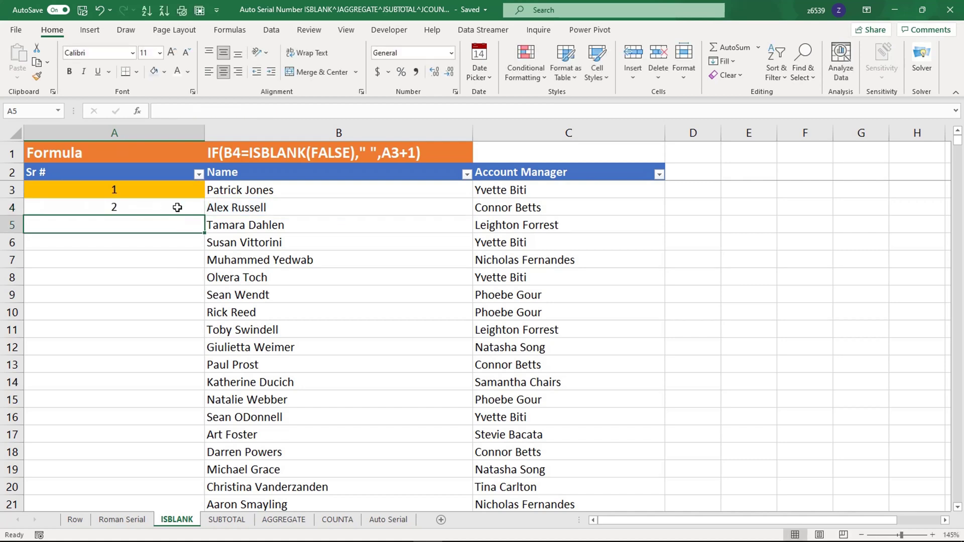
Step: Fill the A4 serial formula down through A19
{"action": "left_click", "coordinate": [178, 209]}
{"action": "left_click_drag", "start_coordinate": [196, 218], "coordinate": [161, 477]}
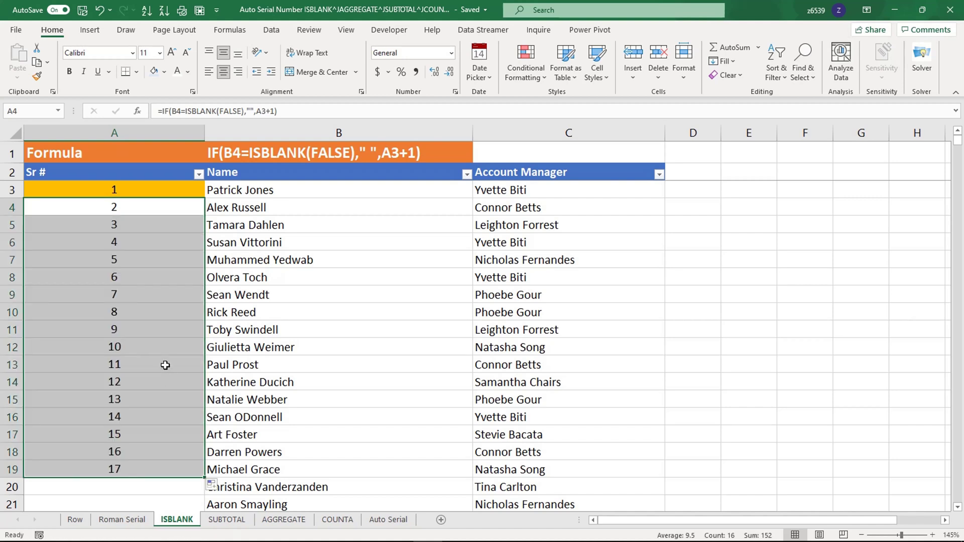
{"action": "left_click", "coordinate": [152, 397]}
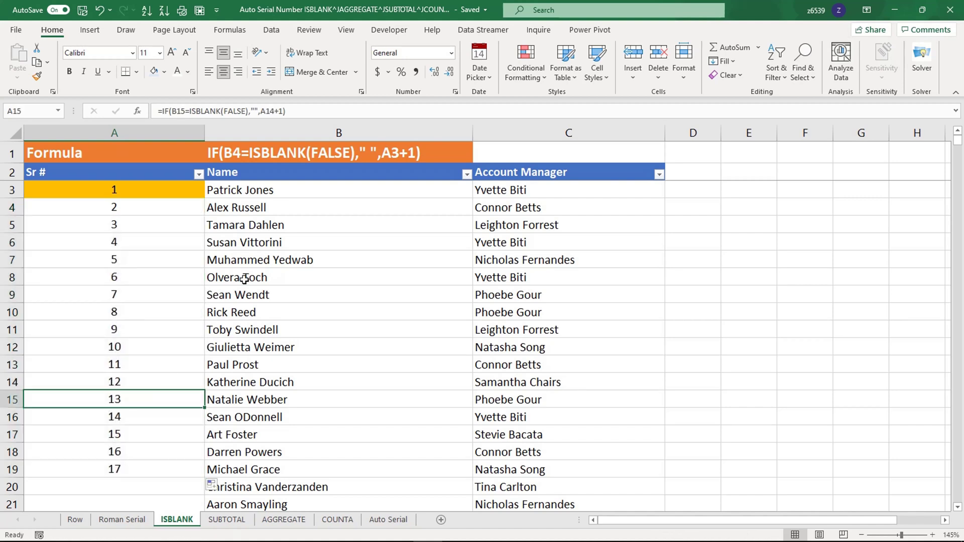
Step: Delete the names in B5:B8 one cell at a time to test the blank handling of the serials
{"action": "left_click", "coordinate": [230, 213]}
{"action": "left_click_drag", "start_coordinate": [229, 221], "coordinate": [245, 333]}
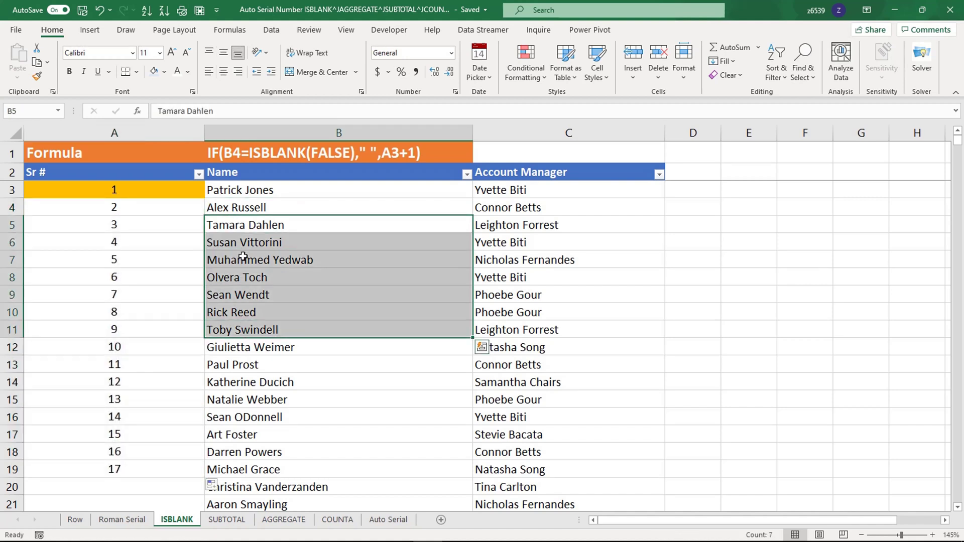
{"action": "left_click", "coordinate": [243, 256]}
{"action": "left_click", "coordinate": [237, 225]}
{"action": "key", "text": "Delete"}
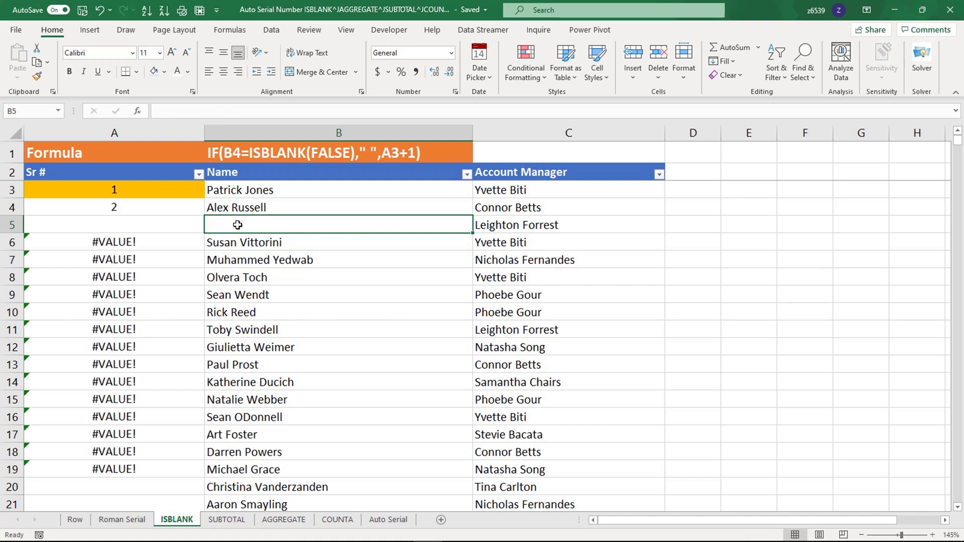
{"action": "key", "text": "Down"}
{"action": "key", "text": "Delete"}
{"action": "key", "text": "Down"}
{"action": "key", "text": "Delete"}
{"action": "key", "text": "Down"}
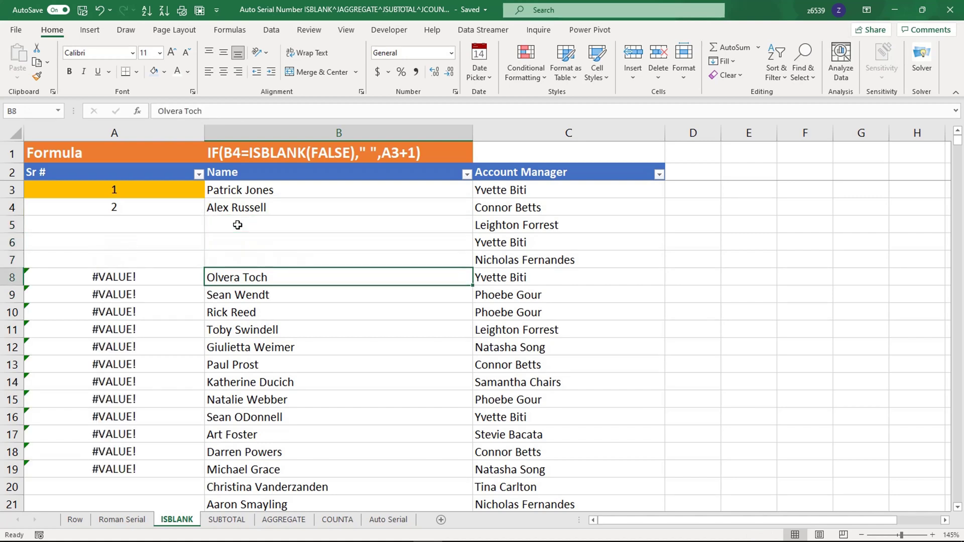
{"action": "key", "text": "Delete"}
Step: Clear the names in B9:B19 so the remaining formula rows have no name
{"action": "key", "text": "Down"}
{"action": "key", "text": "shift+Down"}
{"action": "key", "text": "shift+Down"}
{"action": "key", "text": "shift+Down"}
{"action": "key", "text": "shift+Down"}
{"action": "key", "text": "shift+Down"}
{"action": "key", "text": "shift+Down"}
{"action": "key", "text": "shift+Down"}
{"action": "key", "text": "shift+Down"}
{"action": "key", "text": "shift+Down"}
{"action": "key", "text": "shift+Down"}
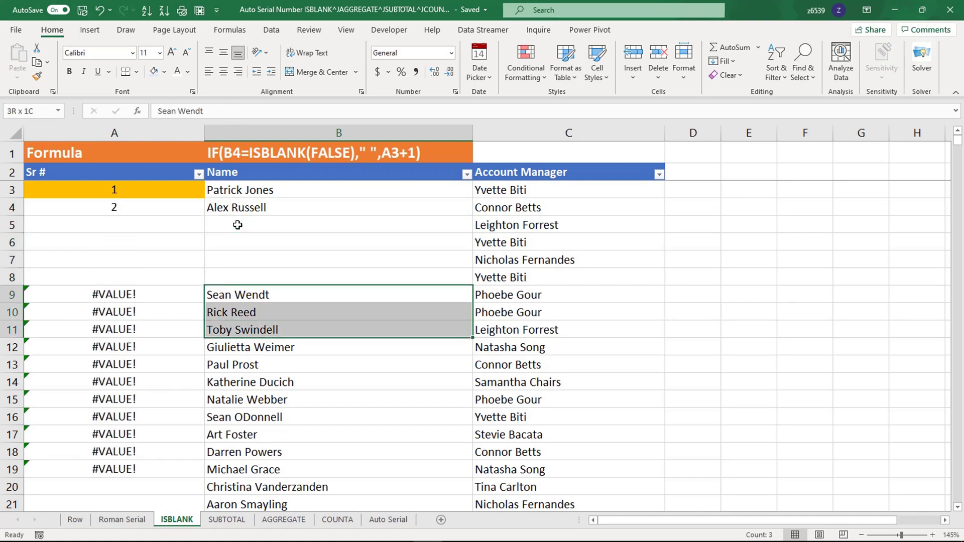
{"action": "key", "text": "Delete"}
Step: Test the serial formula by entering sds, fdfd, dfdfd, dfdfd, fdfd and fdfd in B5:B10
{"action": "key", "text": "Up"}
{"action": "key", "text": "Up"}
{"action": "key", "text": "Up"}
{"action": "key", "text": "Up"}
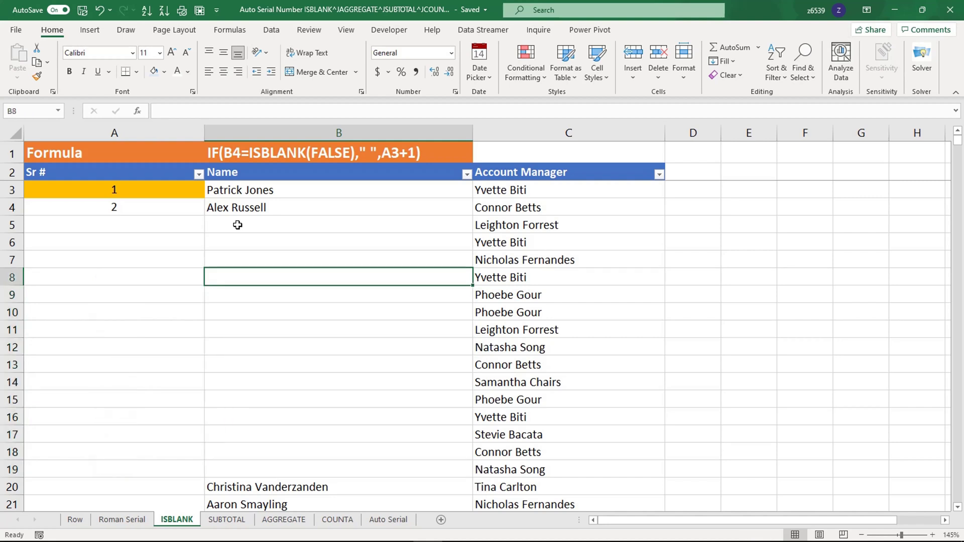
{"action": "type", "text": "sds"}
{"action": "key", "text": "Return"}
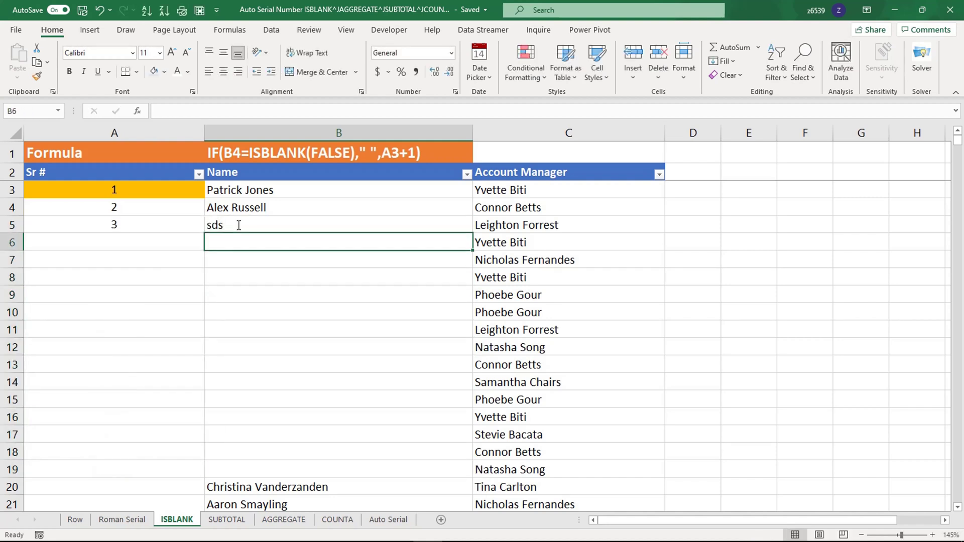
{"action": "type", "text": "fdfd"}
{"action": "key", "text": "Return"}
{"action": "type", "text": "dfdfd"}
{"action": "key", "text": "Return"}
{"action": "type", "text": "d"}
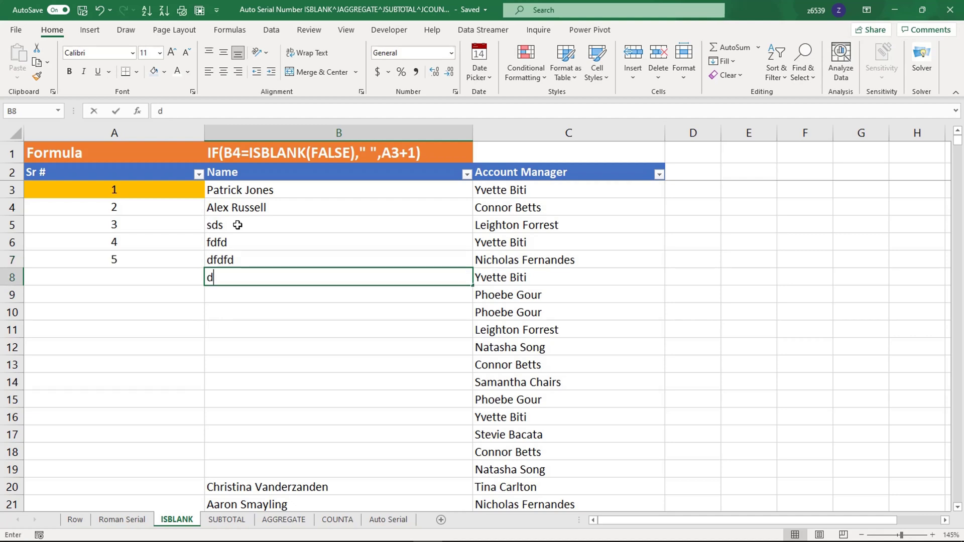
{"action": "type", "text": "fdfd"}
{"action": "key", "text": "Return"}
{"action": "type", "text": "fdfd"}
{"action": "key", "text": "Return"}
{"action": "type", "text": "fdfd"}
{"action": "key", "text": "Return"}
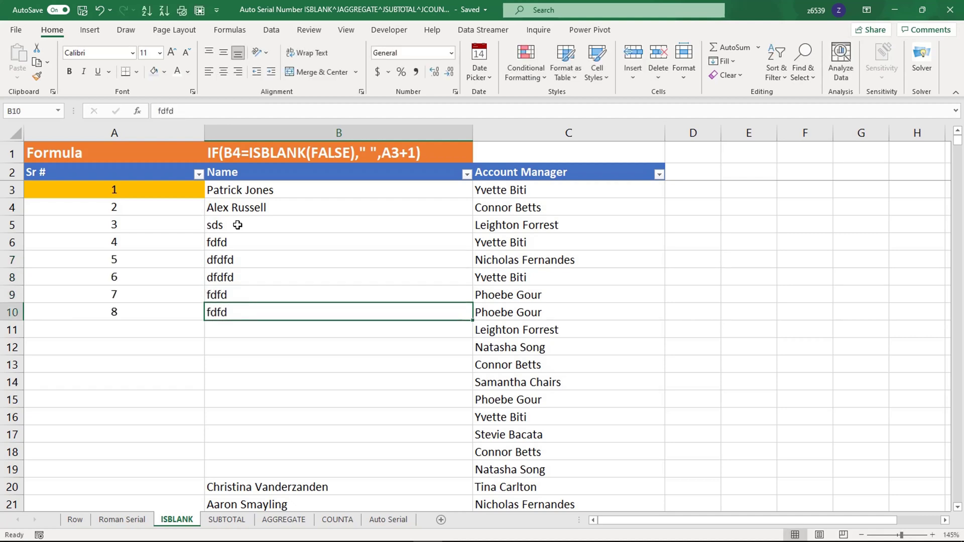
Step: Continue the test entries in B11:B18 with fdfd, fdfd, fer, f, dfdfd, d, fdfd and fdfd
{"action": "type", "text": "fdfd fdfd"}
{"action": "key", "text": "Return"}
{"action": "type", "text": "fer"}
{"action": "key", "text": "Return"}
{"action": "type", "text": "f"}
{"action": "key", "text": "Return"}
{"action": "type", "text": "dfdfd"}
{"action": "key", "text": "Return"}
{"action": "type", "text": "d"}
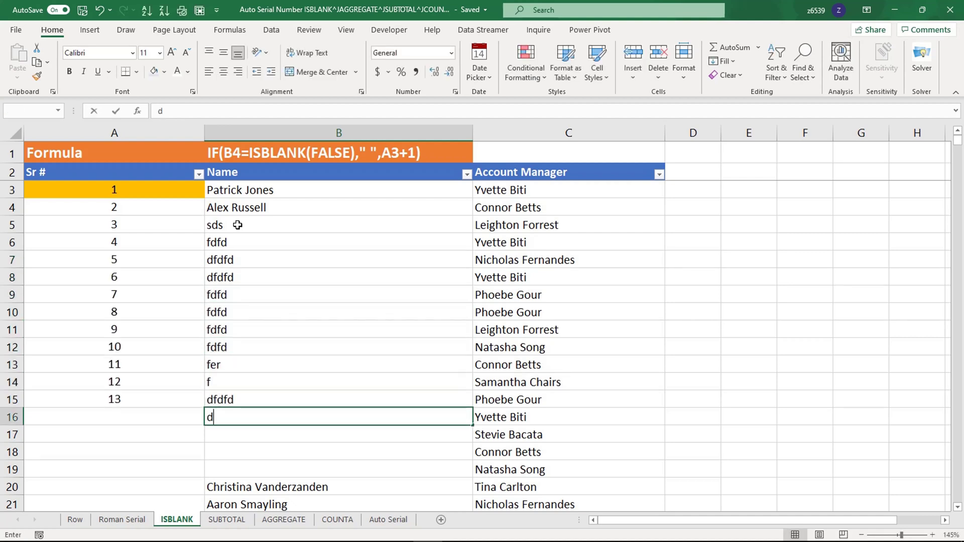
{"action": "key", "text": "Return"}
{"action": "type", "text": "fdfd"}
{"action": "key", "text": "Return"}
{"action": "type", "text": "fdfd"}
{"action": "key", "text": "Return"}
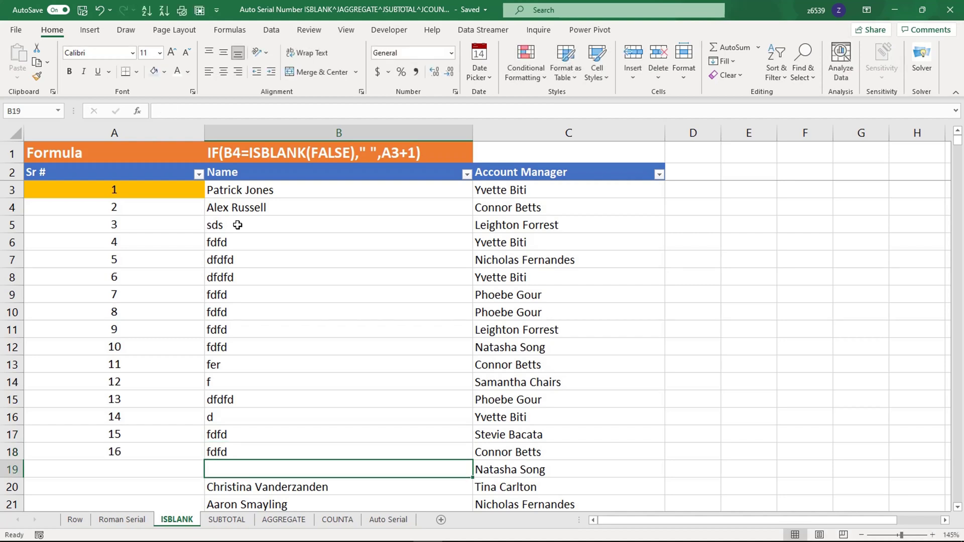
Step: On the SUBTOTAL sheet, examine the serial formulas in cells A6 and A3
{"action": "left_click", "coordinate": [228, 519]}
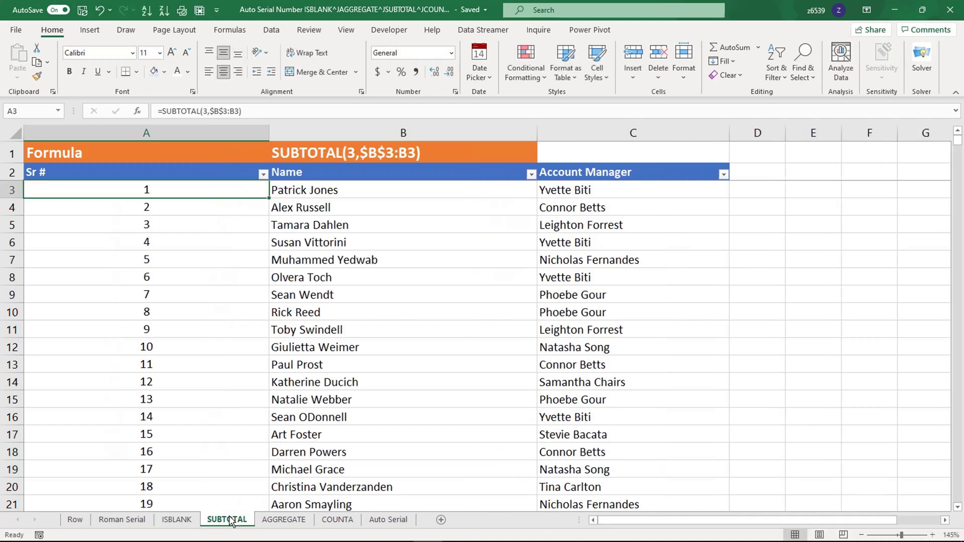
{"action": "left_click", "coordinate": [217, 239]}
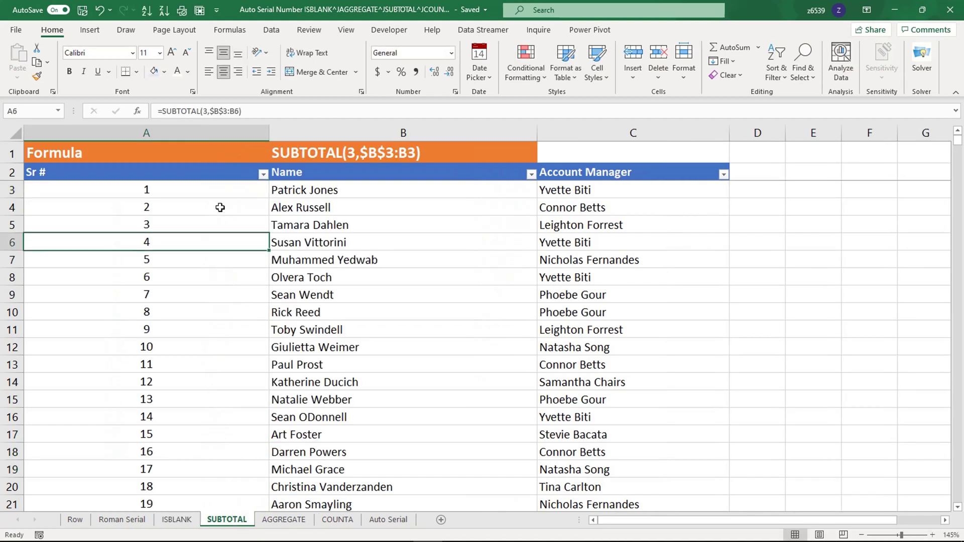
{"action": "left_click", "coordinate": [217, 192]}
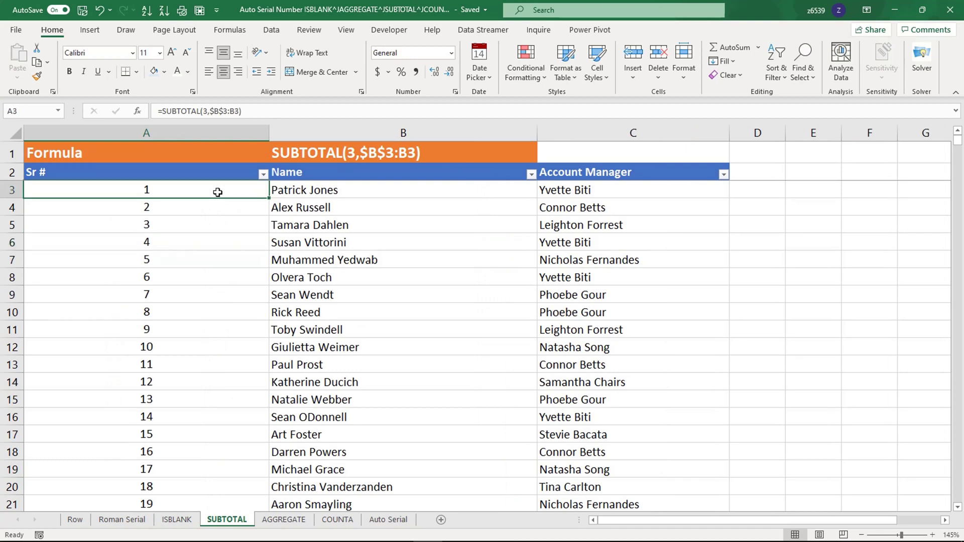
Step: Clear all the serial number formulas from A3 down to the end of the list on the SUBTOTAL sheet
{"action": "key", "text": "ctrl+shift+Down"}
{"action": "key", "text": "Delete"}
{"action": "key", "text": "ctrl+Up"}
{"action": "key", "text": "ctrl+Up"}
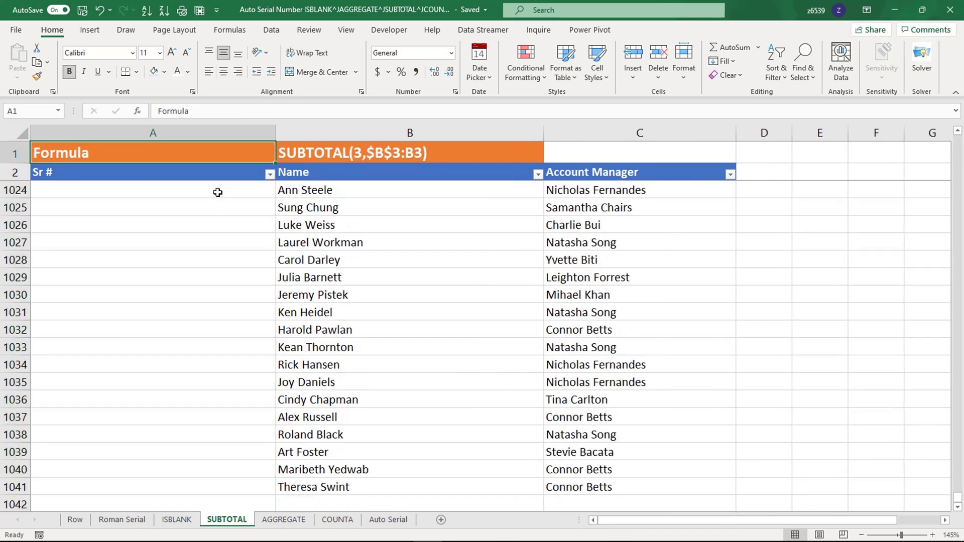
Step: Start a SUBTOTAL formula in A3 with function number 3 (COUNTA) as its first argument
{"action": "key", "text": "Down"}
{"action": "key", "text": "Down"}
{"action": "type", "text": "=subto"}
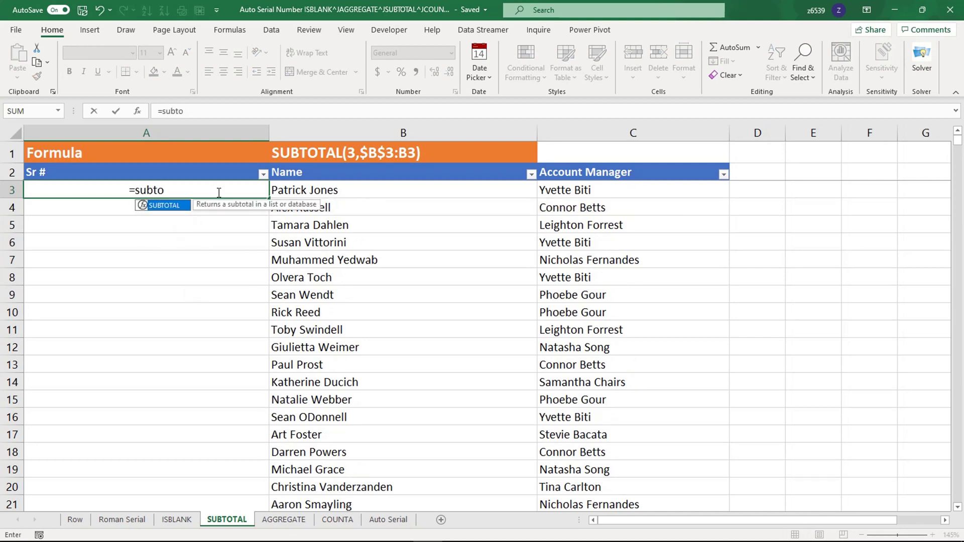
{"action": "key", "text": "Tab"}
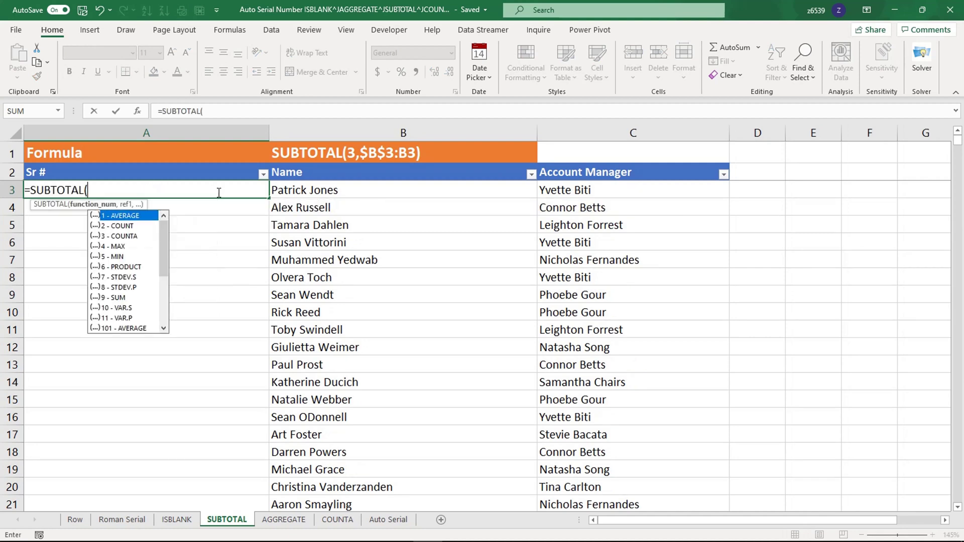
{"action": "double_click", "coordinate": [124, 236]}
{"action": "type", "text": ","}
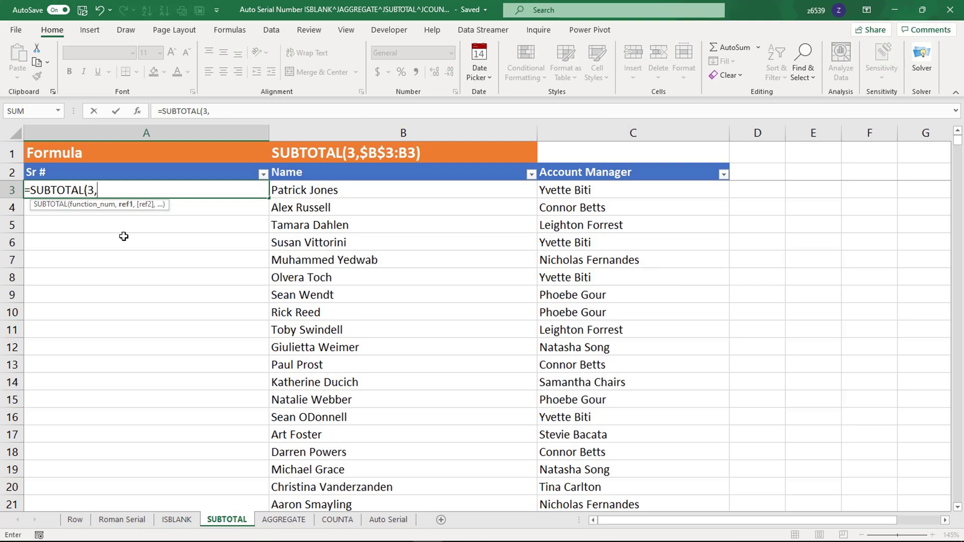
Step: Complete the formula as =SUBTOTAL(3,$B$3:B3), making only the first B3 reference of the range absolute
{"action": "left_click", "coordinate": [321, 193]}
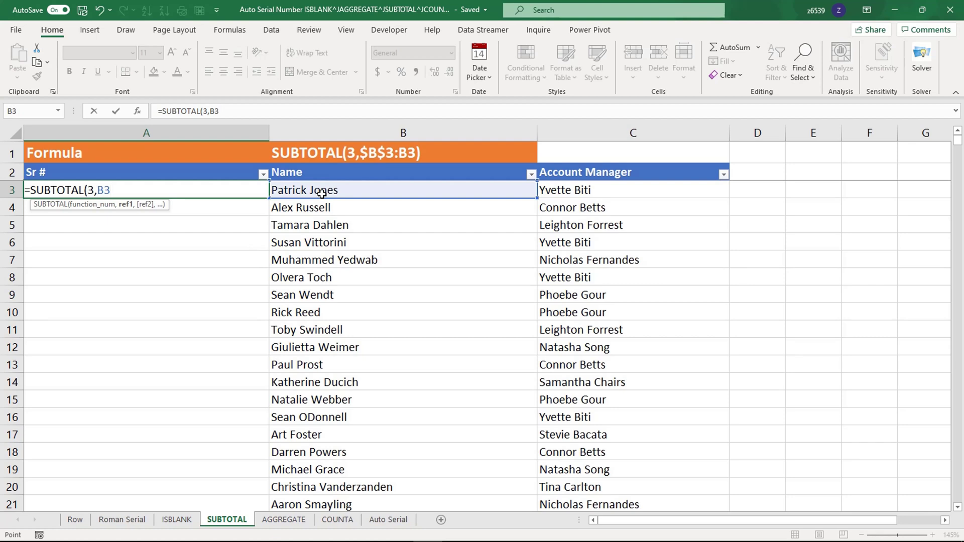
{"action": "key", "text": "F8"}
{"action": "left_click", "coordinate": [321, 194]}
{"action": "double_click", "coordinate": [214, 111]}
{"action": "left_click", "coordinate": [214, 111]}
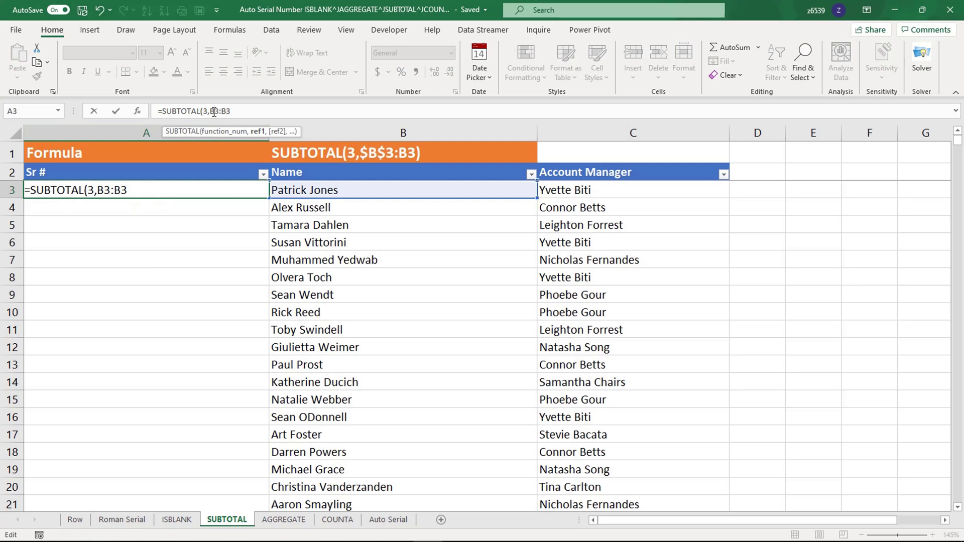
{"action": "key", "text": "F4"}
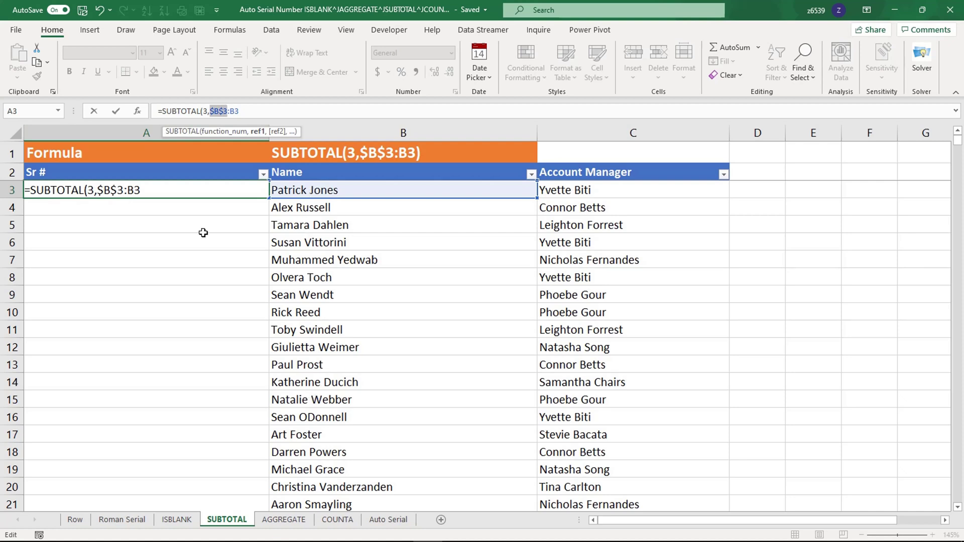
{"action": "type", "text": ")"}
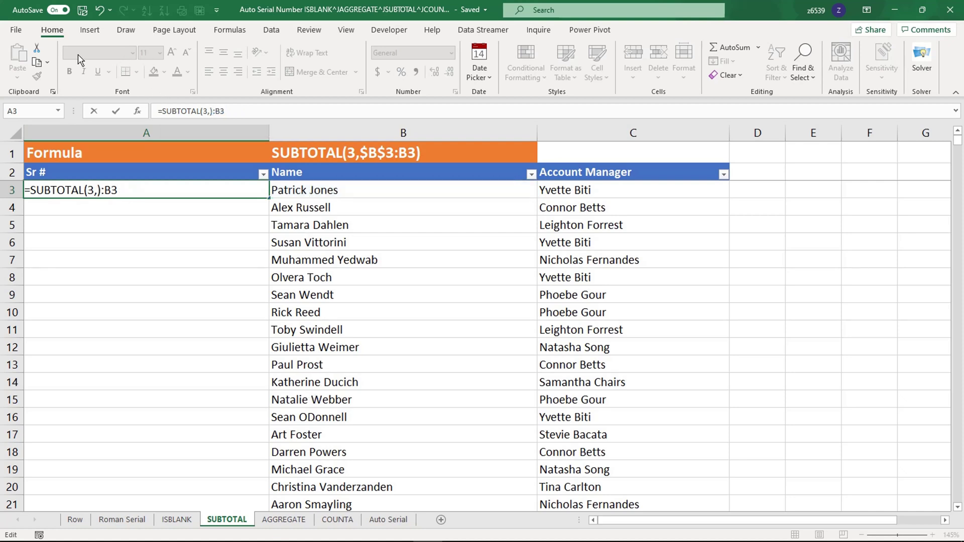
{"action": "key", "text": "ctrl+z"}
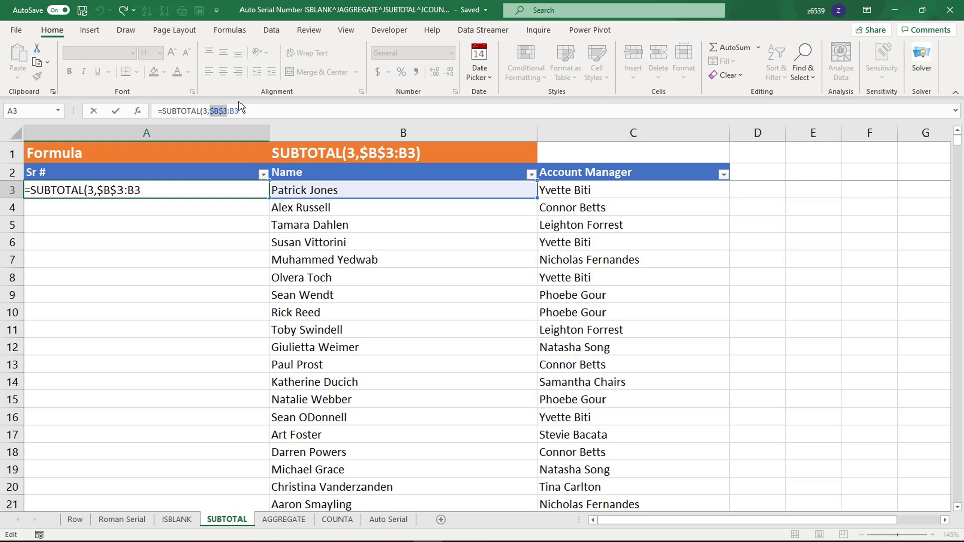
{"action": "left_click", "coordinate": [272, 112]}
{"action": "type", "text": ")"}
{"action": "key", "text": "Return"}
Step: Fill the SUBTOTAL formula from A3 down the Sr # column to the end of the list
{"action": "left_click", "coordinate": [226, 190]}
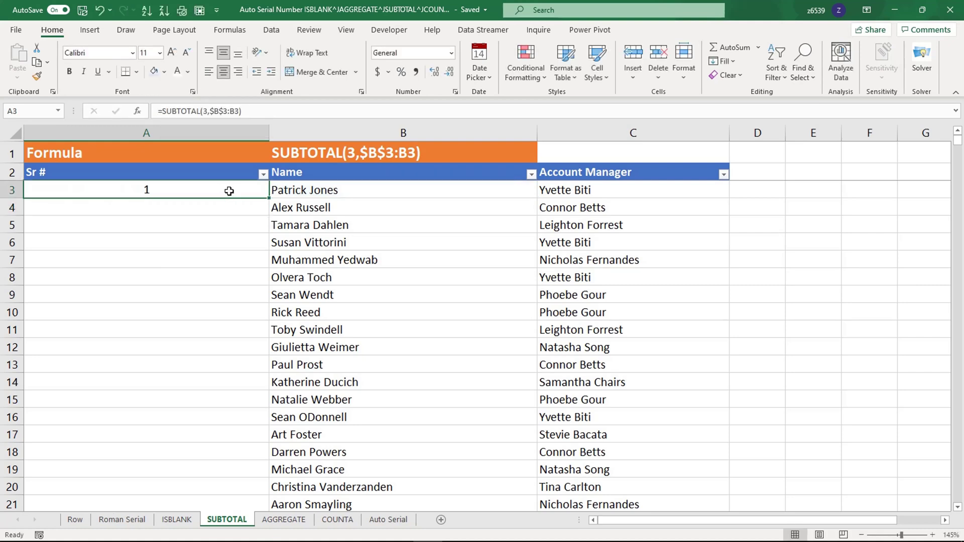
{"action": "double_click", "coordinate": [269, 200]}
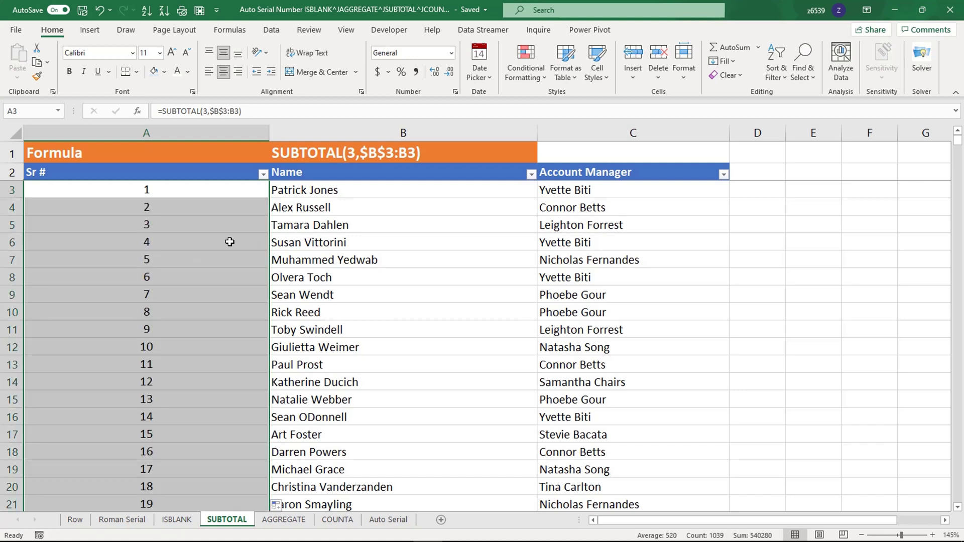
{"action": "left_click", "coordinate": [214, 260]}
Step: Test the serial numbers by clearing the names in B7, B6, B5 and B4 one at a time
{"action": "left_click", "coordinate": [330, 262]}
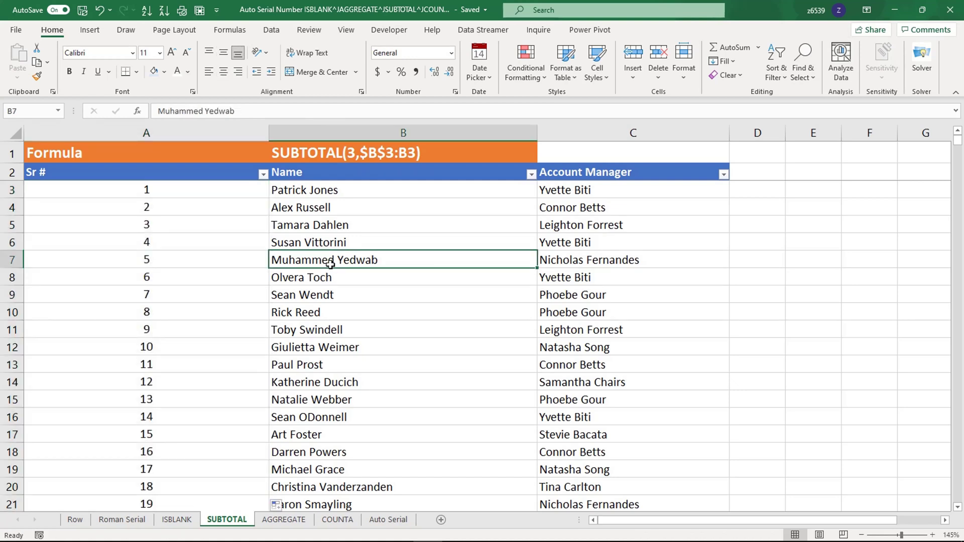
{"action": "key", "text": "Delete"}
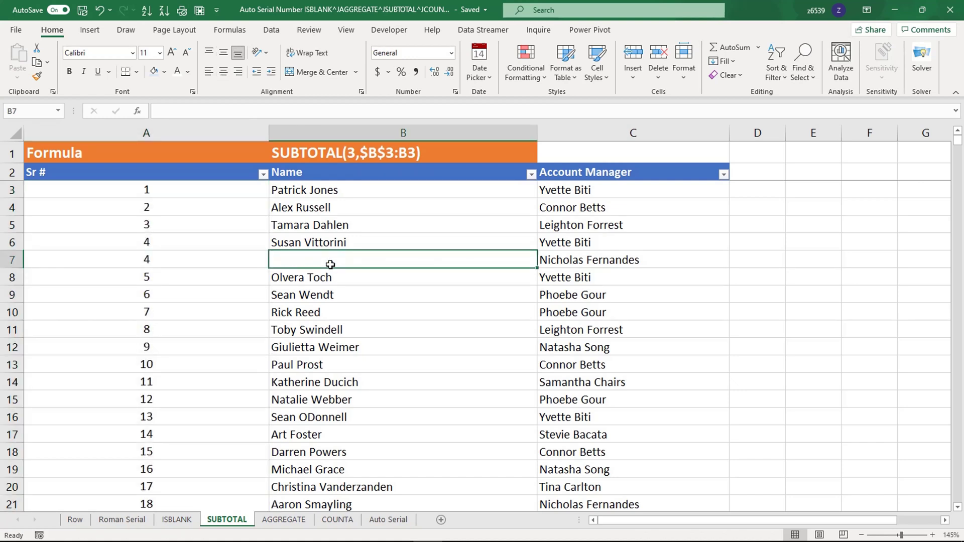
{"action": "key", "text": "Up"}
{"action": "key", "text": "Delete"}
{"action": "key", "text": "Up"}
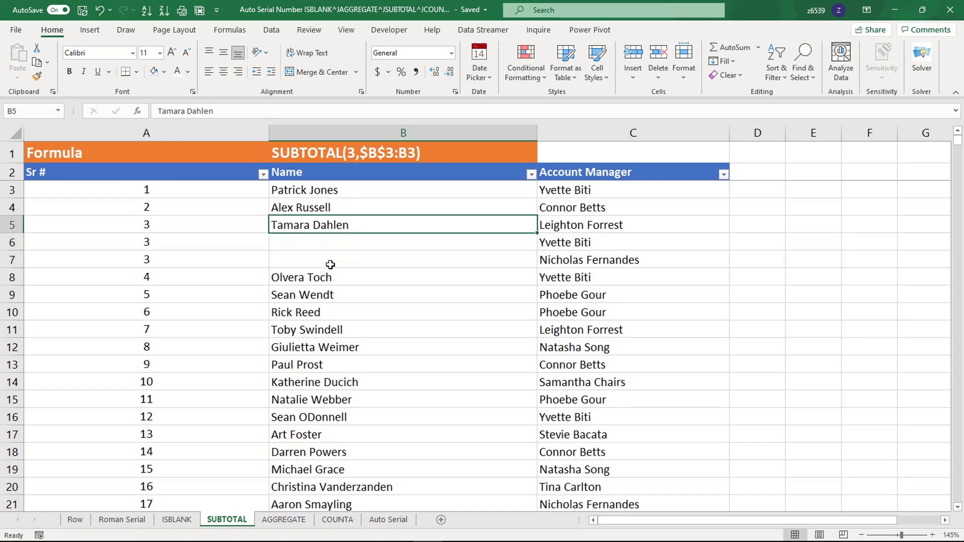
{"action": "key", "text": "Delete"}
{"action": "key", "text": "Up"}
{"action": "key", "text": "Delete"}
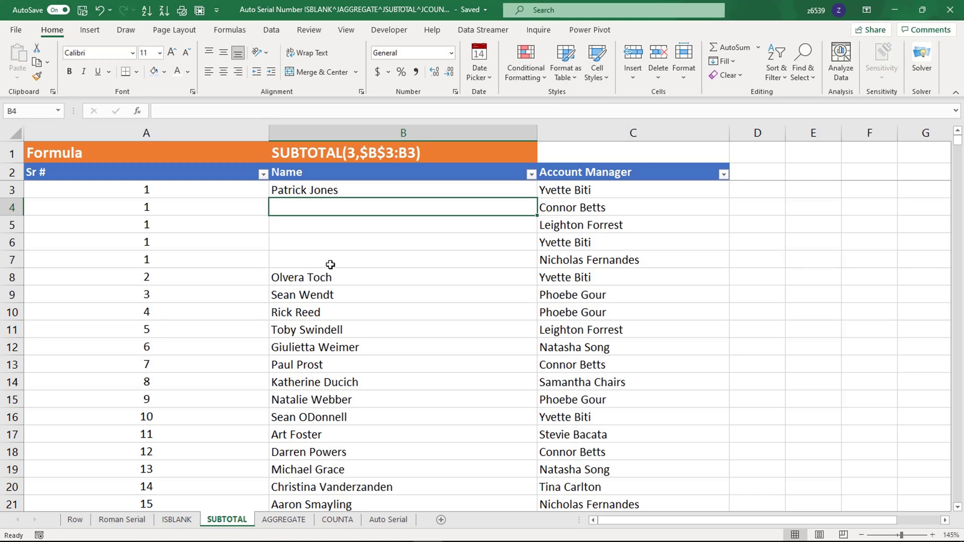
Step: Undo the four name deletions in B4:B7
{"action": "key", "text": "ctrl+z"}
{"action": "key", "text": "ctrl+z"}
{"action": "key", "text": "ctrl+z"}
{"action": "key", "text": "ctrl+z"}
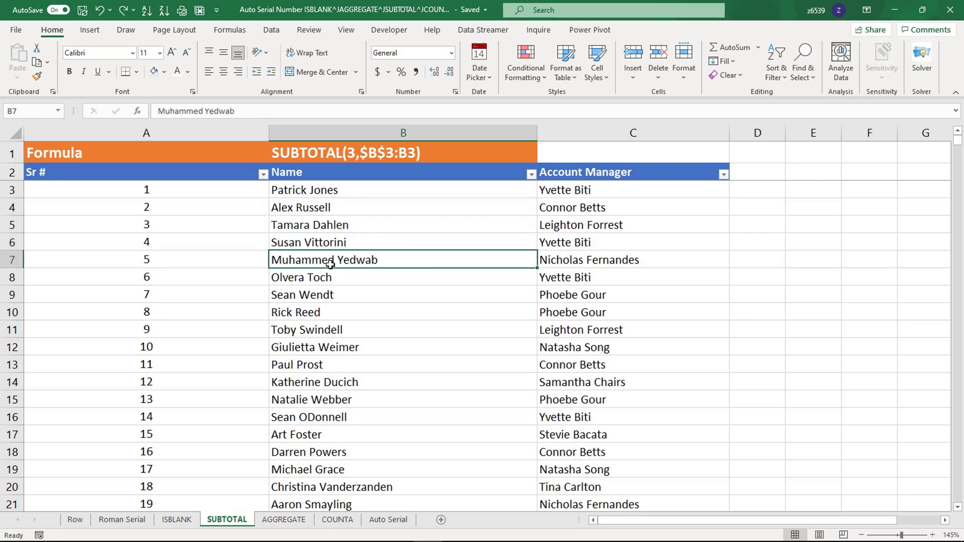
Step: On the AGGREGATE sheet, examine the serial formulas in cells A9 and A6
{"action": "left_click", "coordinate": [284, 520]}
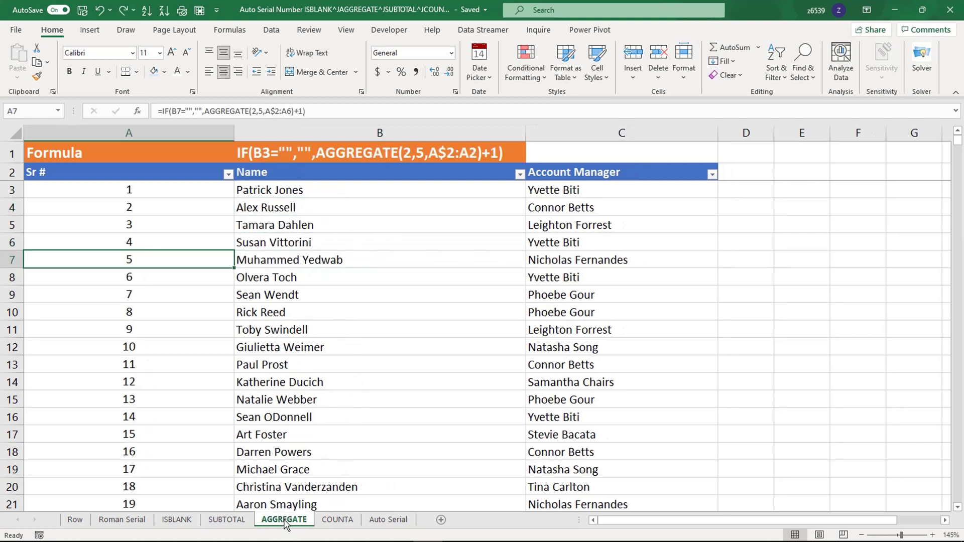
{"action": "left_click", "coordinate": [177, 295]}
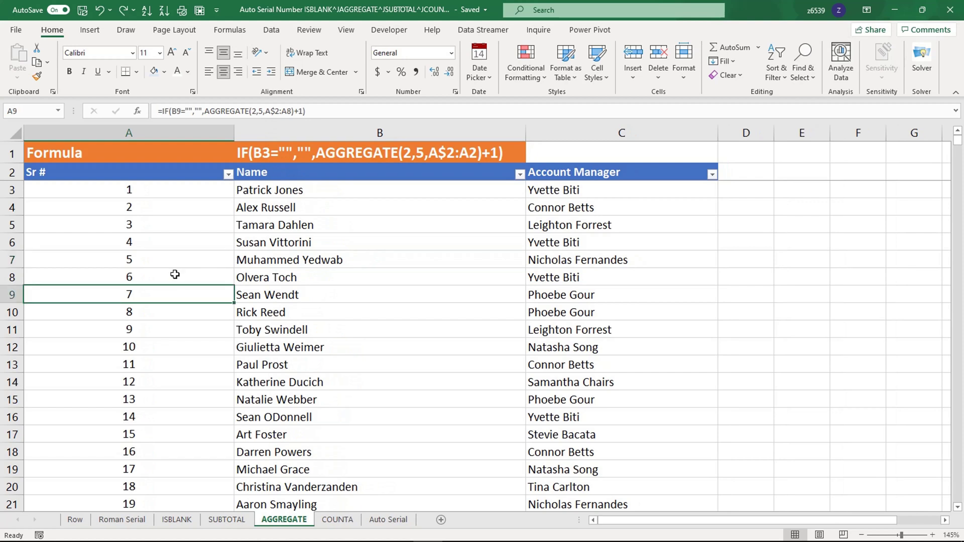
{"action": "left_click", "coordinate": [178, 246]}
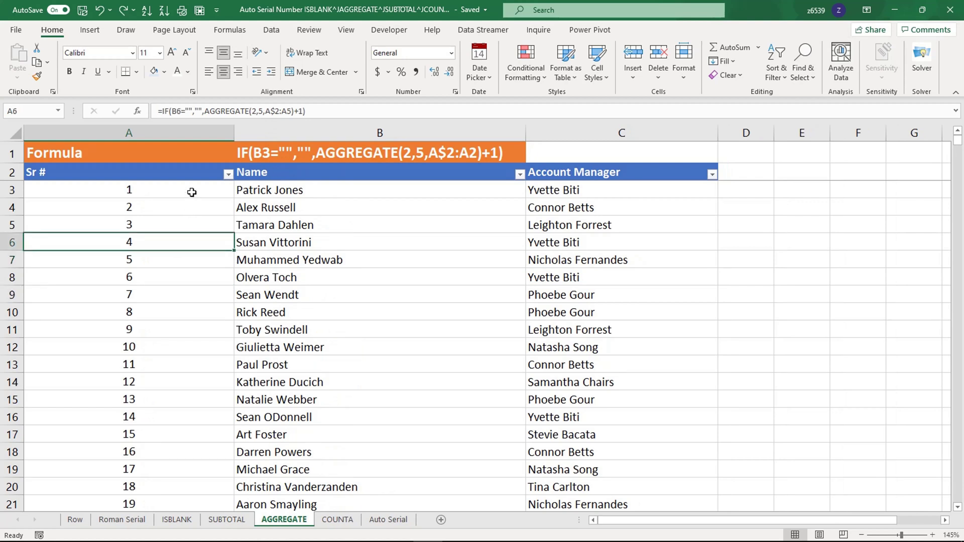
Step: Clear all the serial number formulas from A3 down to the end of the list on the AGGREGATE sheet
{"action": "left_click", "coordinate": [194, 188]}
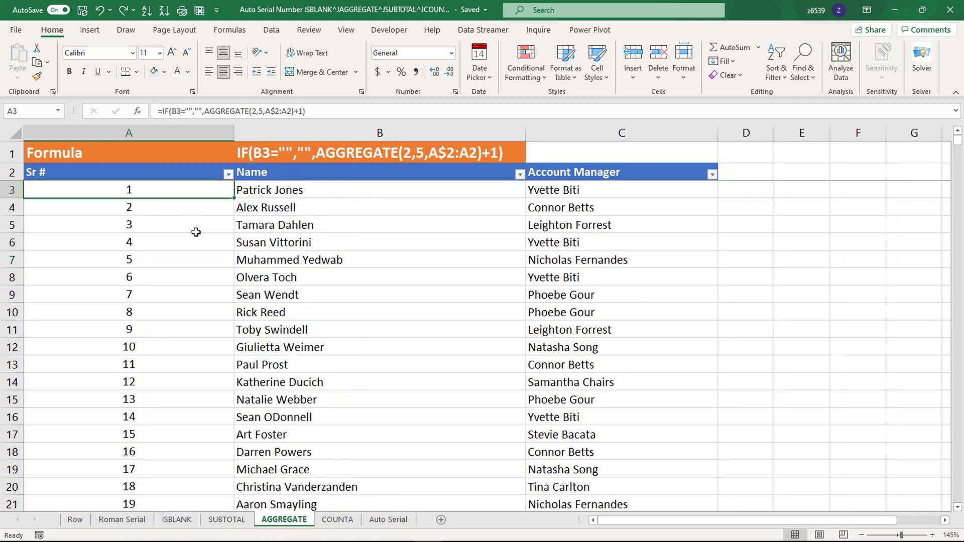
{"action": "key", "text": "ctrl+shift+Down"}
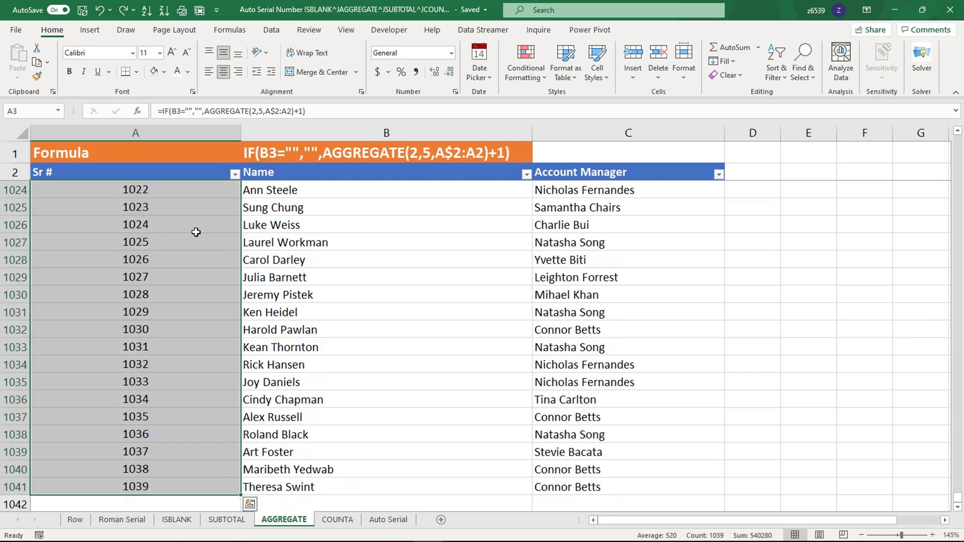
{"action": "key", "text": "Delete"}
{"action": "key", "text": "Down"}
{"action": "key", "text": "Up"}
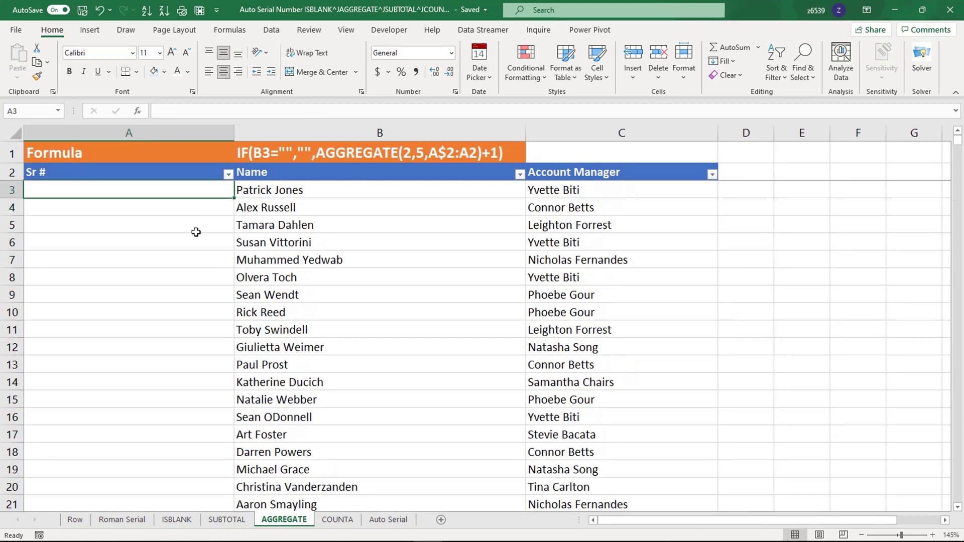
Step: Start an IF formula in A3 that tests B3="" and returns an empty string "" when true
{"action": "type", "text": "=if"}
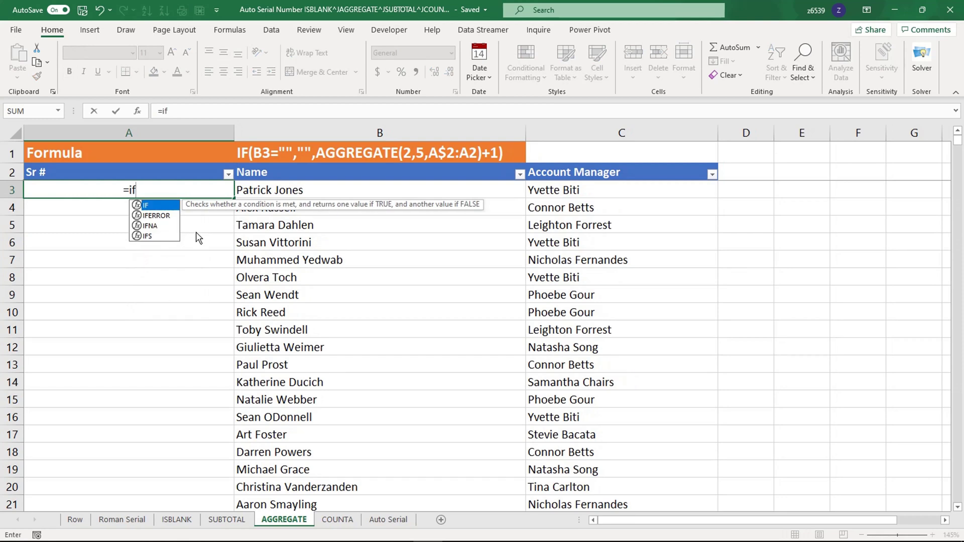
{"action": "key", "text": "Tab"}
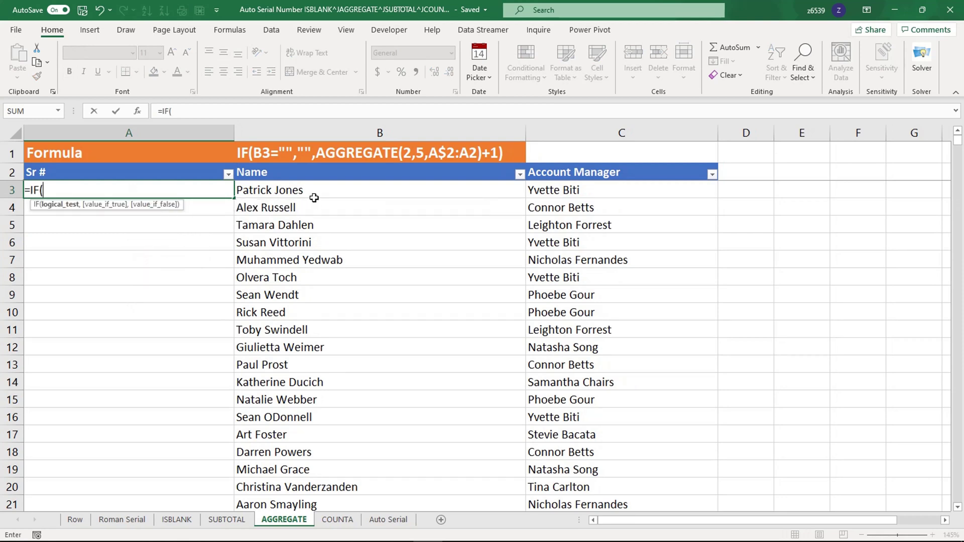
{"action": "left_click", "coordinate": [298, 190]}
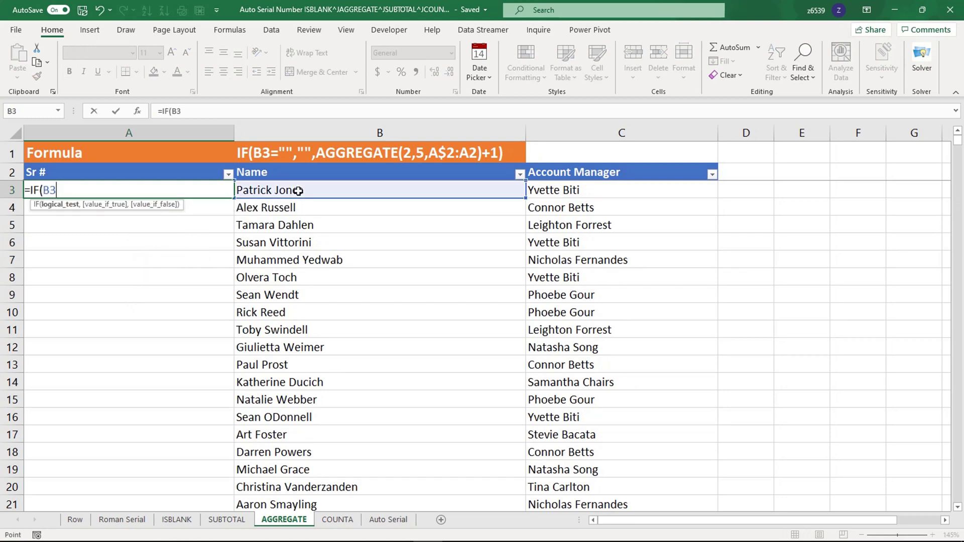
{"action": "type", "text": "=\"\","}
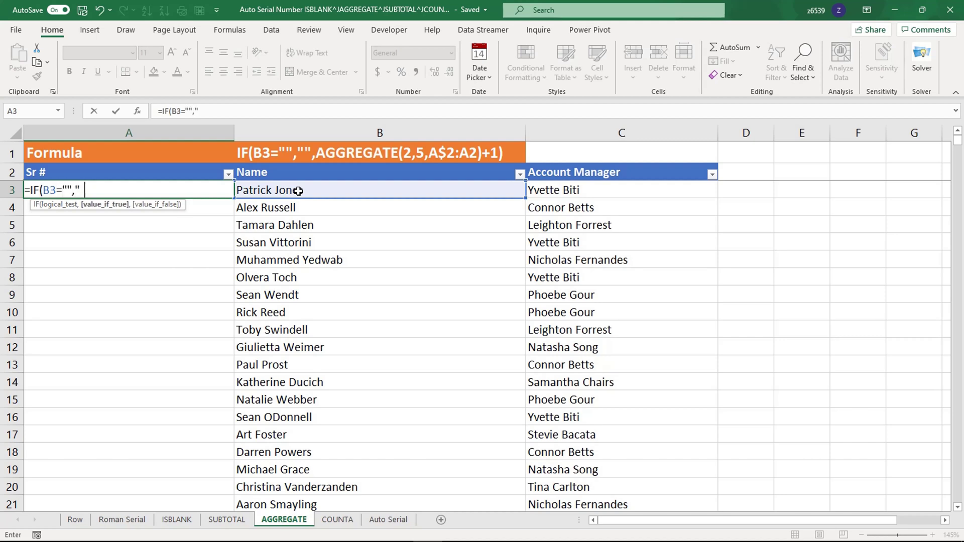
{"action": "type", "text": "\"\","}
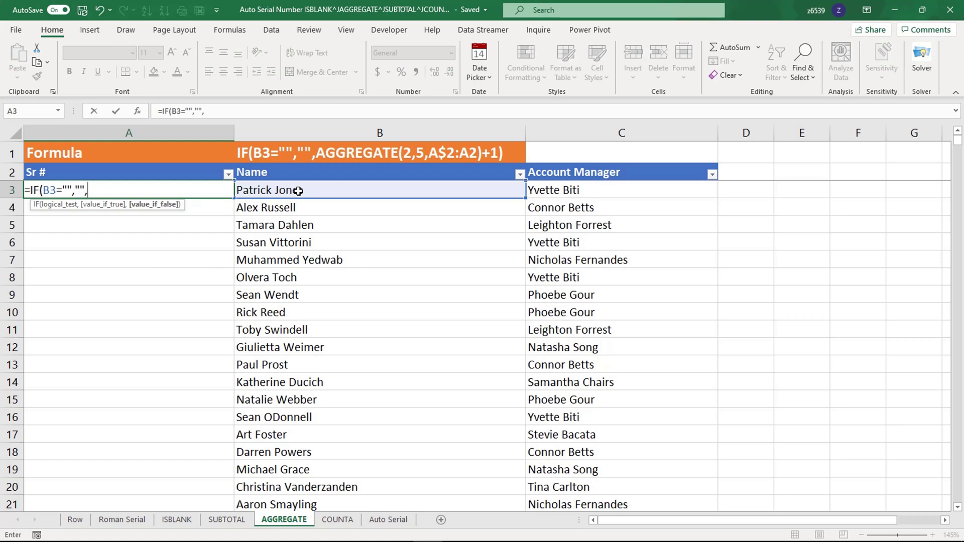
Step: Add AGGREGATE as the value if false in A3's IF formula, with function number 2 (COUNT) and option 5 (ignore hidden rows)
{"action": "type", "text": "ag"}
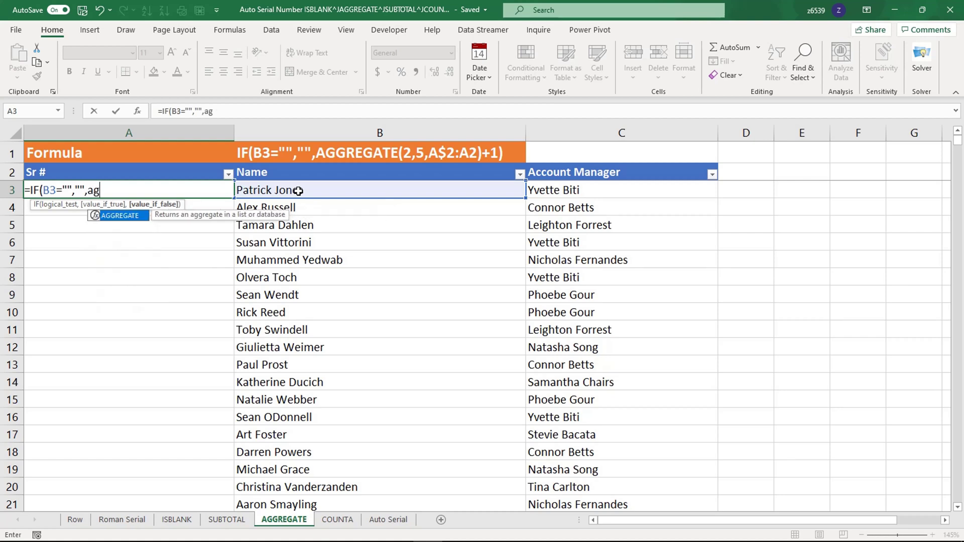
{"action": "key", "text": "Tab"}
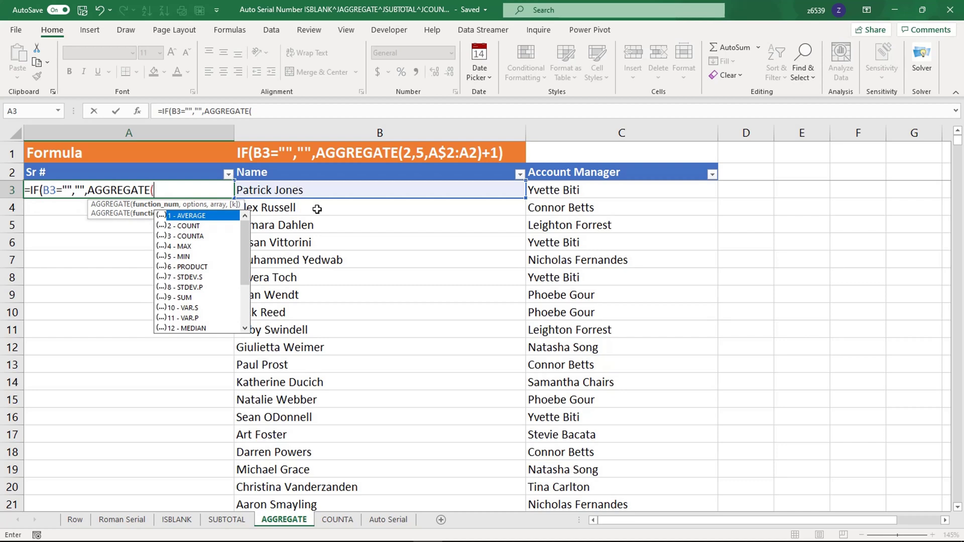
{"action": "key", "text": "Escape"}
{"action": "type", "text": "2"}
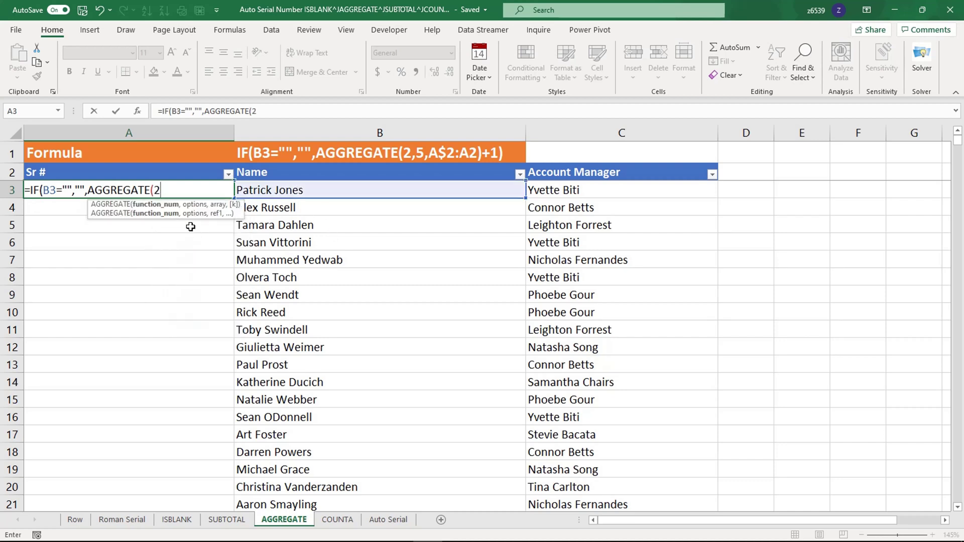
{"action": "type", "text": ","}
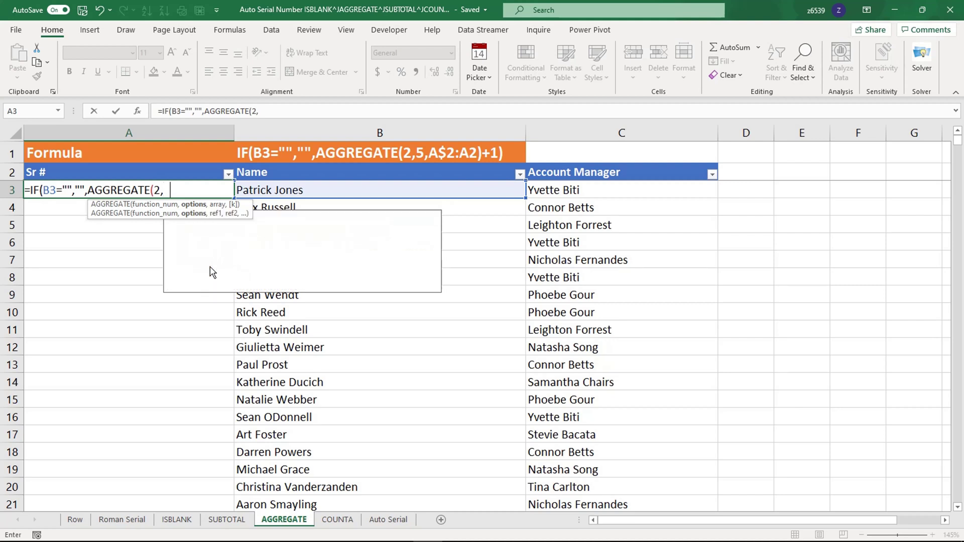
{"action": "type", "text": "5"}
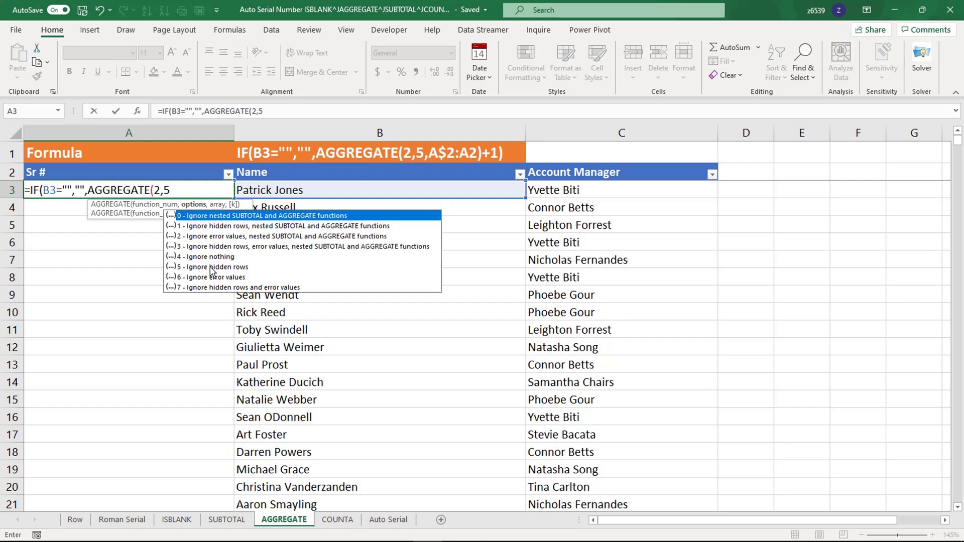
{"action": "type", "text": ","}
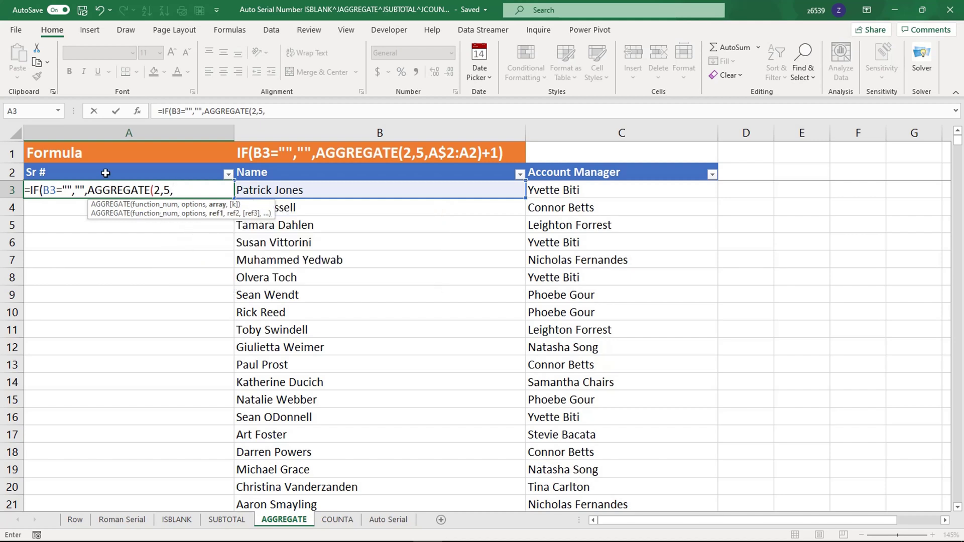
Step: Give AGGREGATE the expanding range $A$2:A2, making only the first reference absolute
{"action": "left_click", "coordinate": [105, 173]}
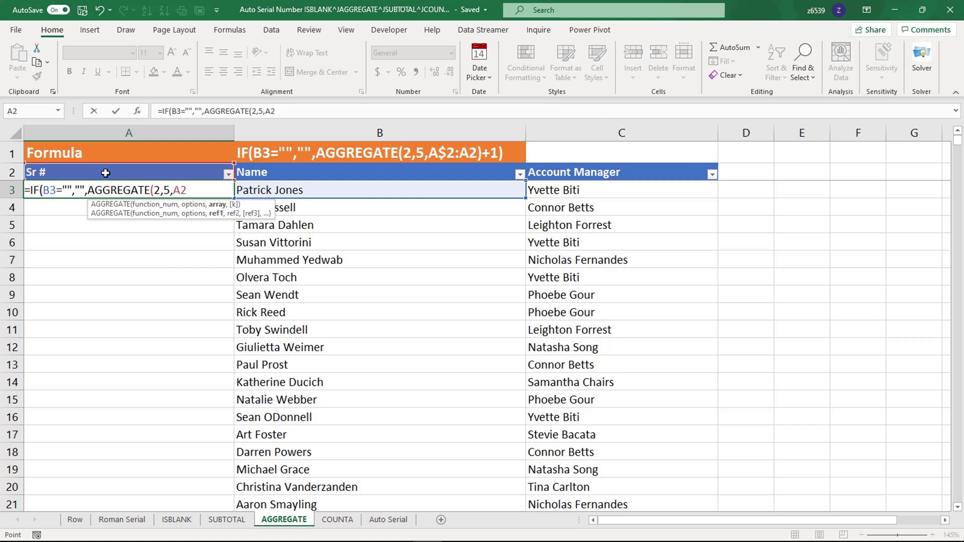
{"action": "key", "text": "F8"}
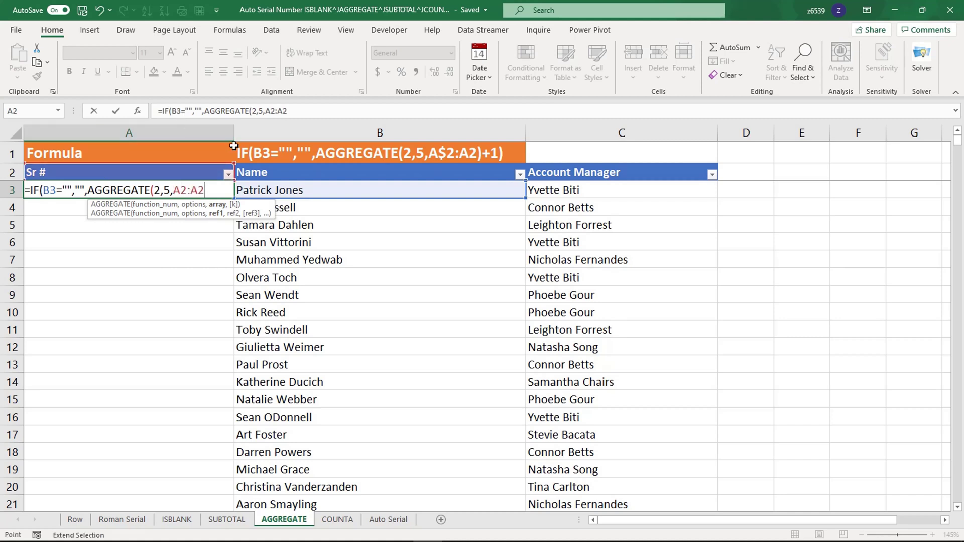
{"action": "left_click_drag", "start_coordinate": [287, 111], "coordinate": [271, 111]}
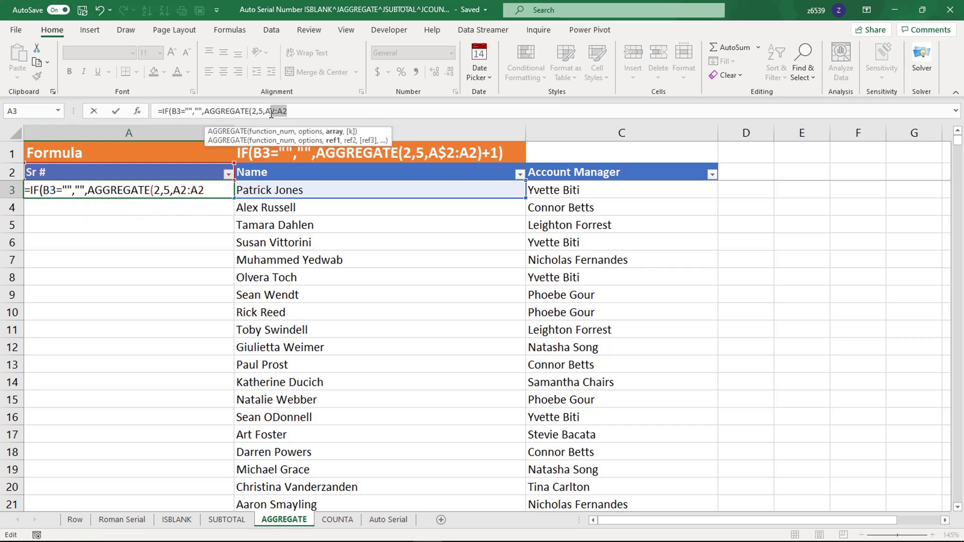
{"action": "key", "text": "F4"}
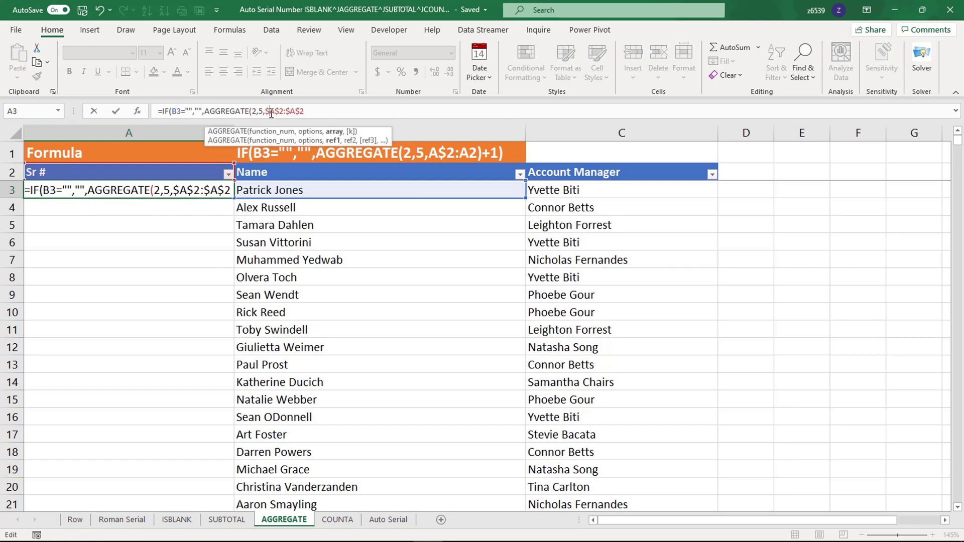
{"action": "key", "text": "ctrl+z"}
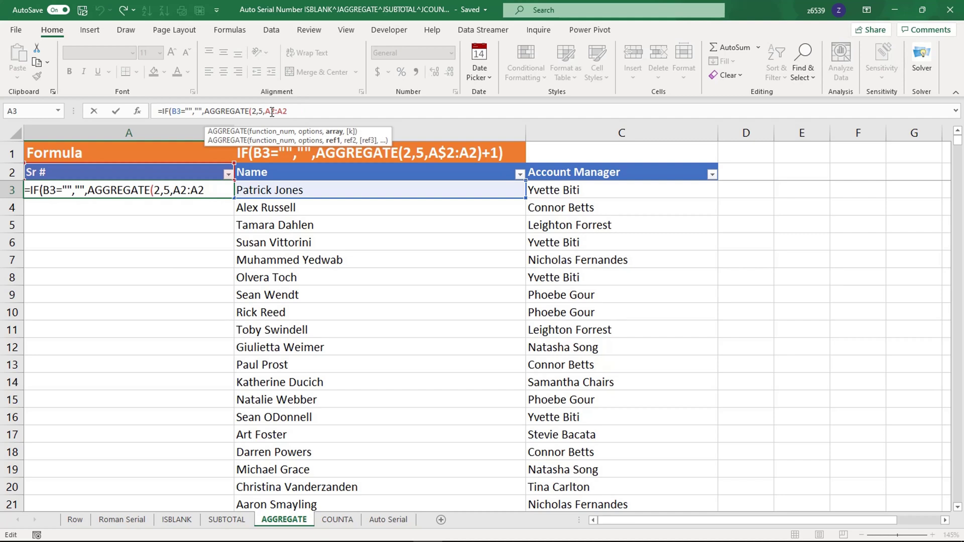
{"action": "left_click", "coordinate": [272, 110]}
{"action": "key", "text": "F4"}
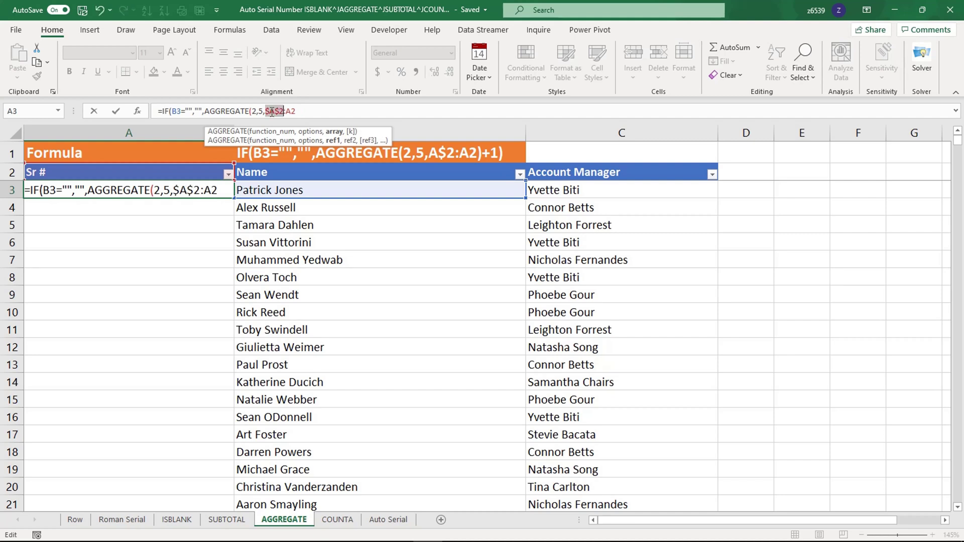
Step: Close AGGREGATE, add +1, and enter the completed IF formula in A3
{"action": "left_click", "coordinate": [300, 110]}
{"action": "type", "text": ")+1"}
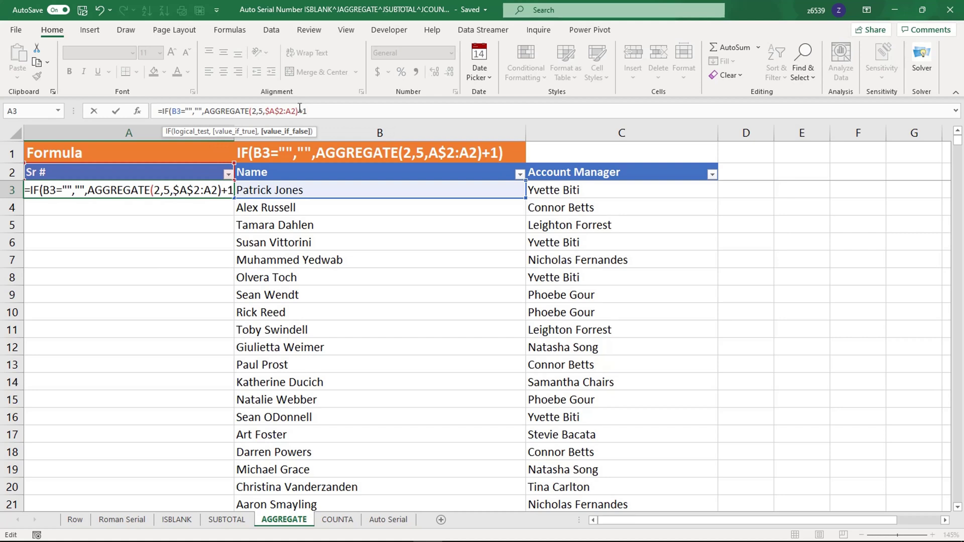
{"action": "type", "text": ")"}
{"action": "key", "text": "Return"}
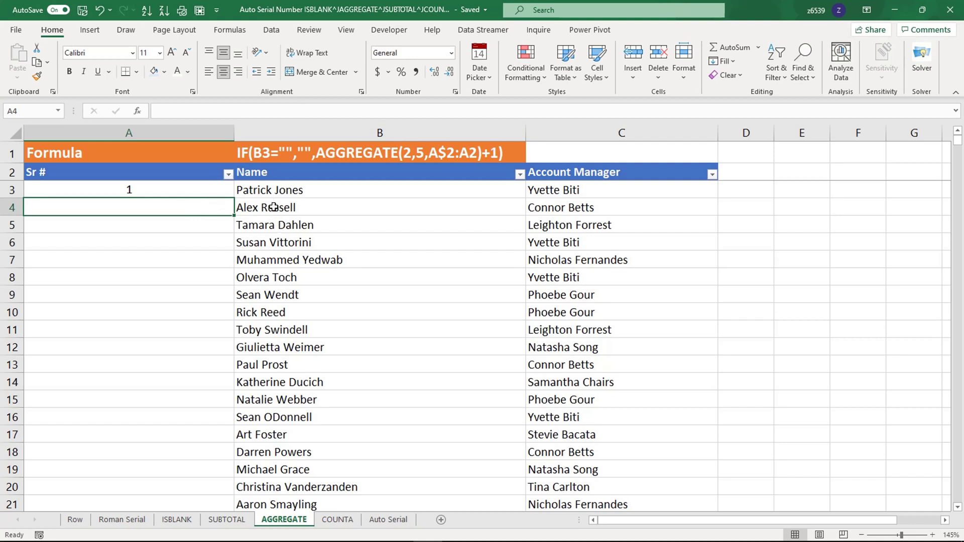
Step: Clear the names in B4:B11 and fill the A3 serial formula down to A16
{"action": "left_click_drag", "start_coordinate": [273, 207], "coordinate": [286, 336]}
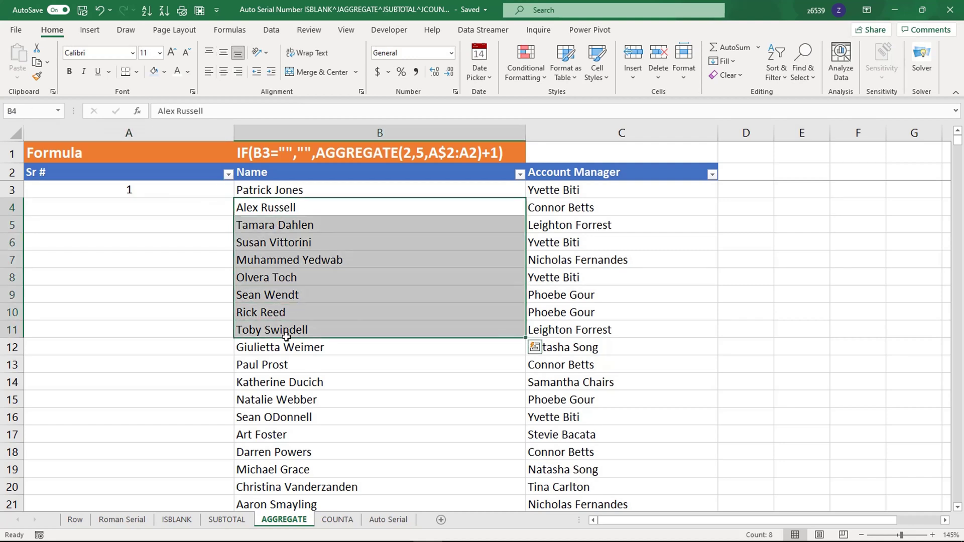
{"action": "key", "text": "Delete"}
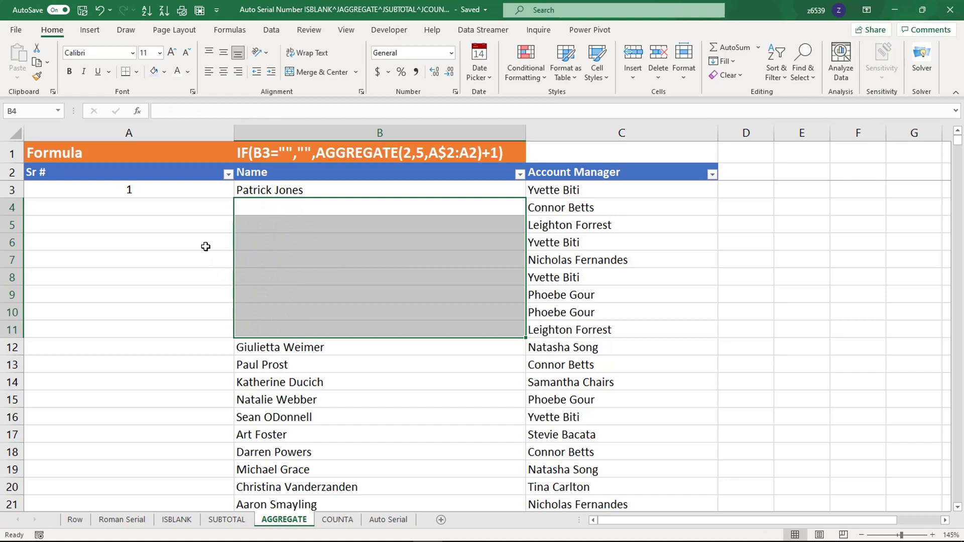
{"action": "left_click", "coordinate": [190, 206]}
{"action": "left_click", "coordinate": [182, 182]}
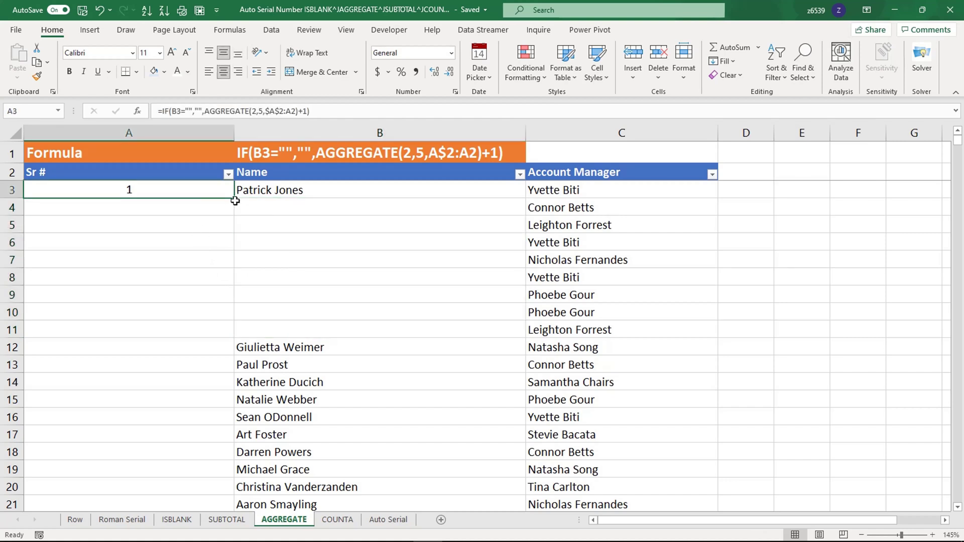
{"action": "left_click_drag", "start_coordinate": [235, 198], "coordinate": [233, 427]}
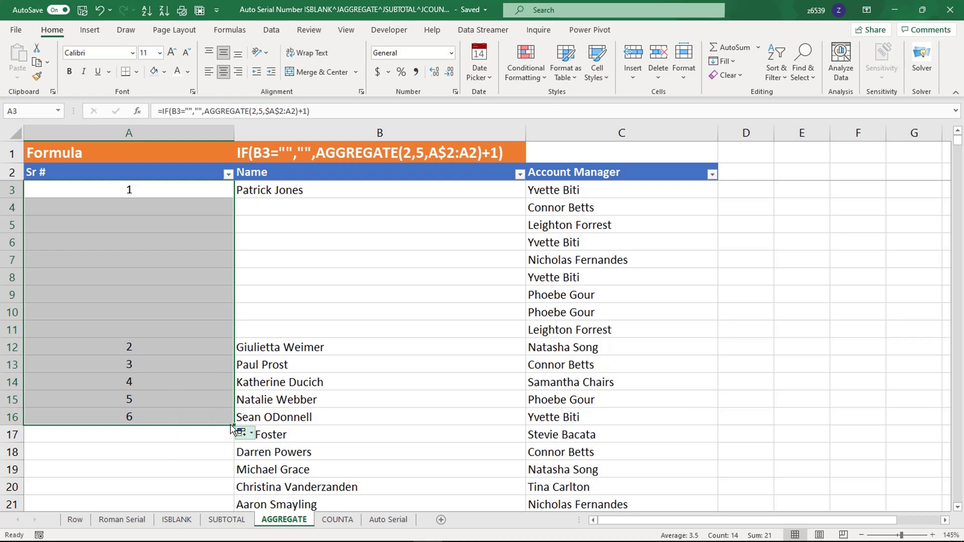
Step: Examine the serial number cells beside the blank names in B4:B11, including the formula in A8
{"action": "left_click", "coordinate": [182, 341]}
{"action": "left_click", "coordinate": [357, 282]}
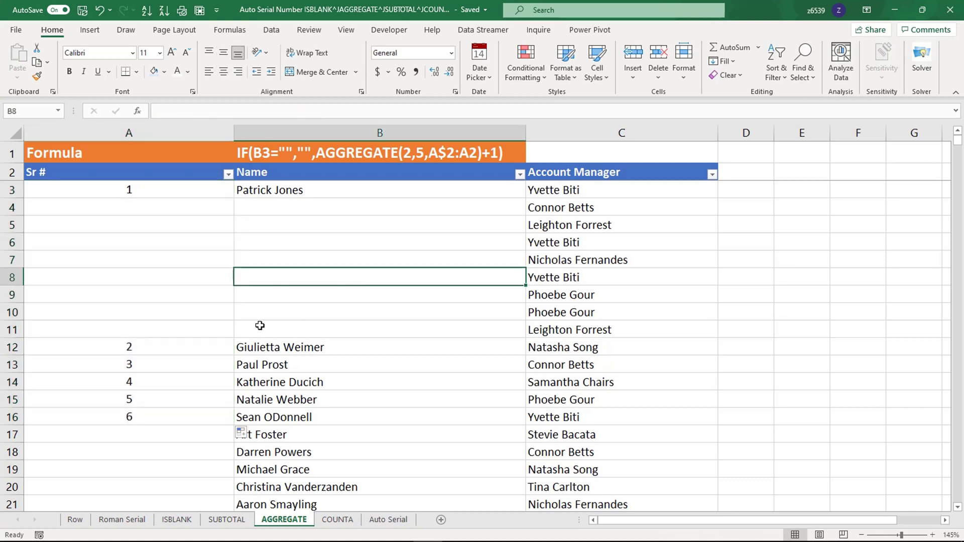
{"action": "left_click", "coordinate": [203, 345]}
{"action": "left_click_drag", "start_coordinate": [267, 207], "coordinate": [277, 347]}
{"action": "left_click", "coordinate": [152, 274]}
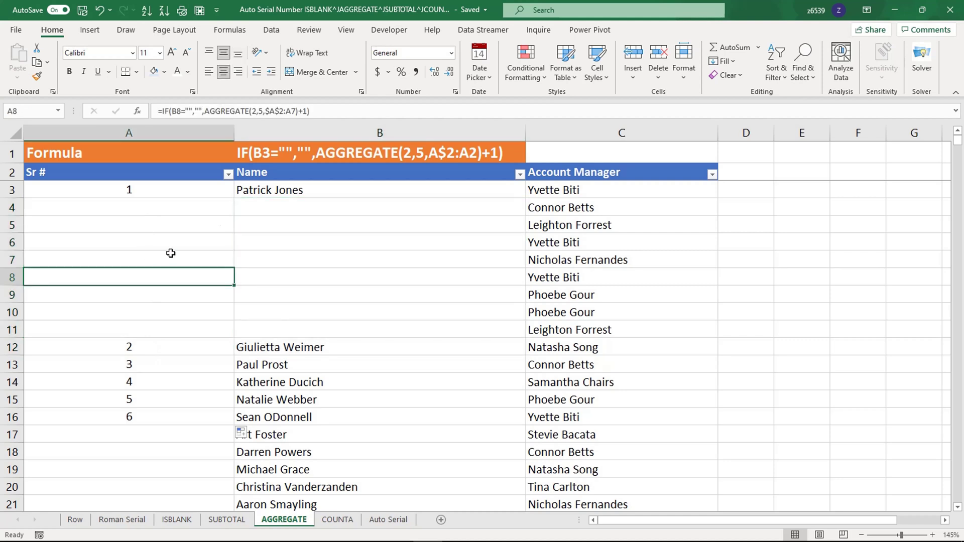
Step: Fill the blank name cells B4 through B11 one at a time with the name from the cell above
{"action": "left_click", "coordinate": [253, 211]}
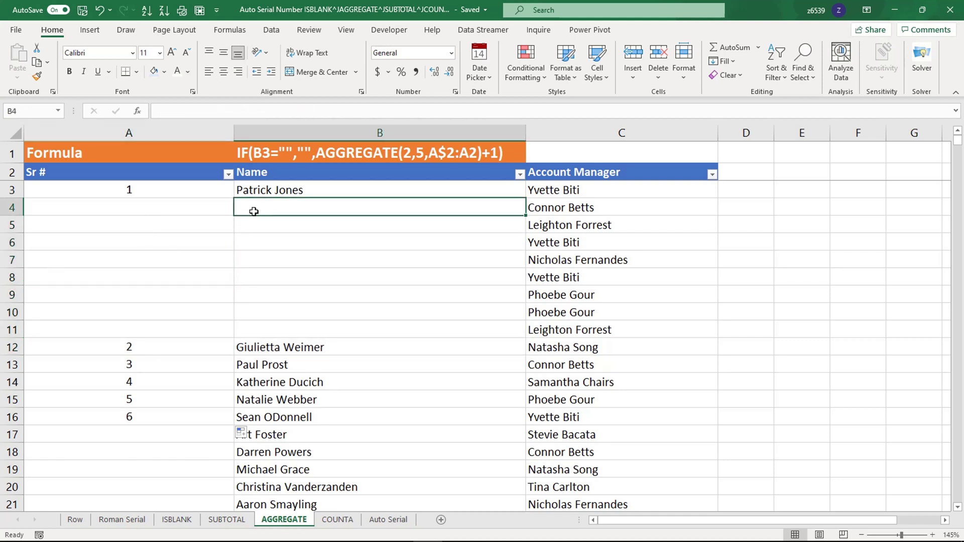
{"action": "key", "text": "ctrl+d"}
{"action": "key", "text": "Down"}
{"action": "key", "text": "ctrl+d"}
{"action": "key", "text": "Down"}
{"action": "key", "text": "ctrl+d"}
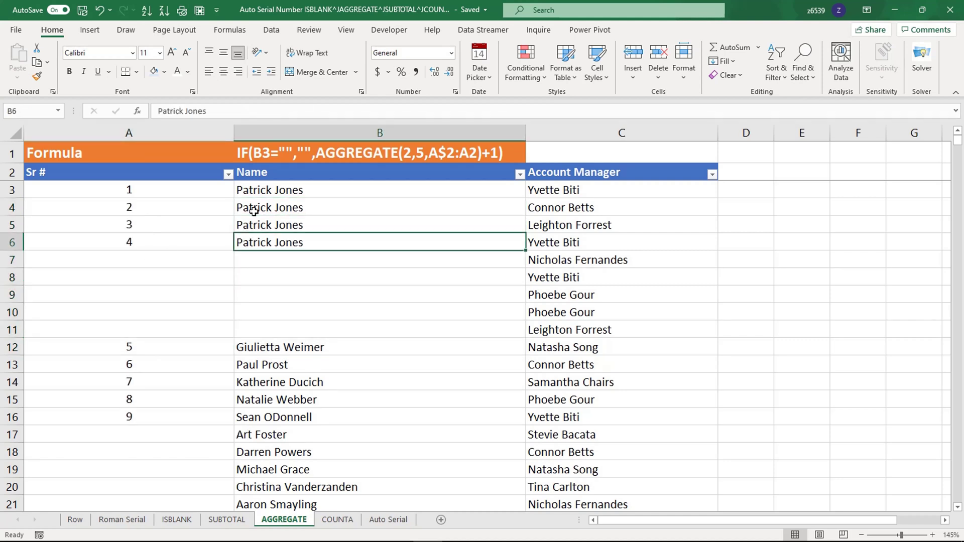
{"action": "key", "text": "Down"}
{"action": "key", "text": "ctrl+d"}
{"action": "key", "text": "Down"}
{"action": "key", "text": "ctrl+d"}
{"action": "key", "text": "Down"}
{"action": "key", "text": "ctrl+d"}
{"action": "key", "text": "Down"}
{"action": "key", "text": "ctrl+d"}
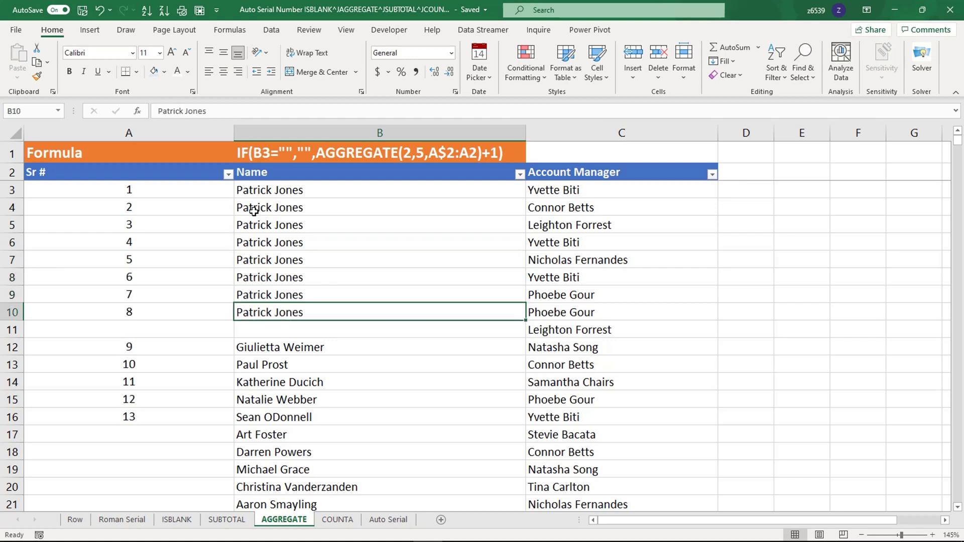
{"action": "key", "text": "Down"}
{"action": "key", "text": "ctrl+d"}
{"action": "key", "text": "Down"}
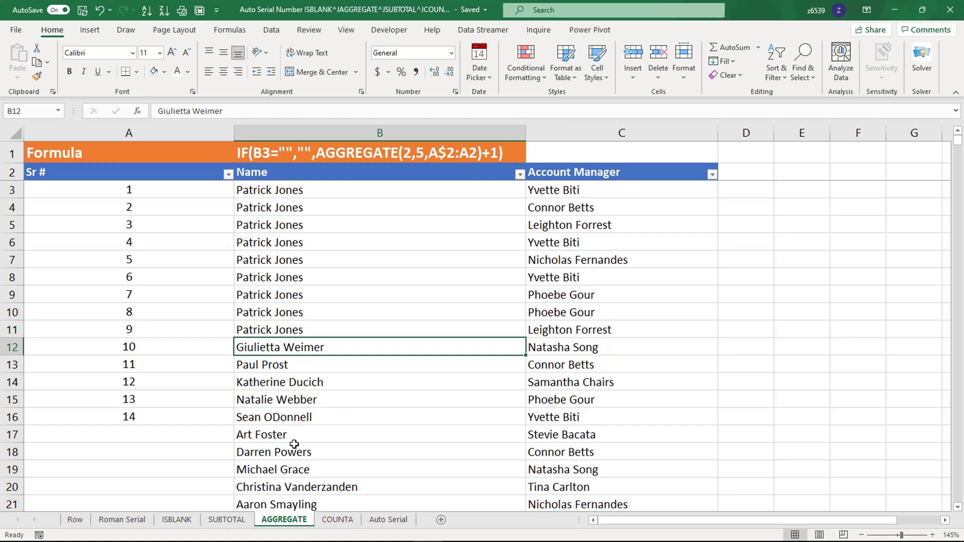
Step: On the COUNTA sheet, clear all the serial number formulas from A3 down to the end of the list
{"action": "left_click", "coordinate": [336, 520]}
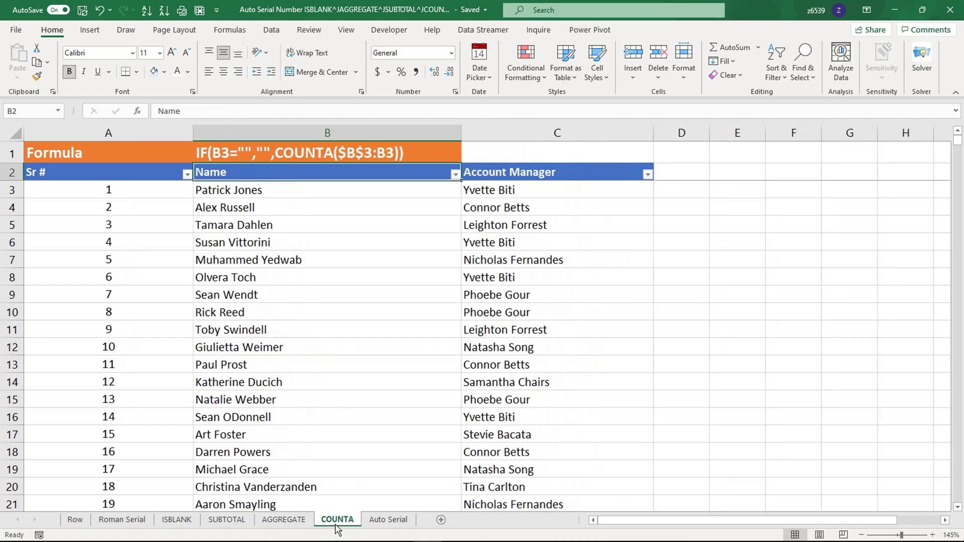
{"action": "left_click", "coordinate": [140, 196]}
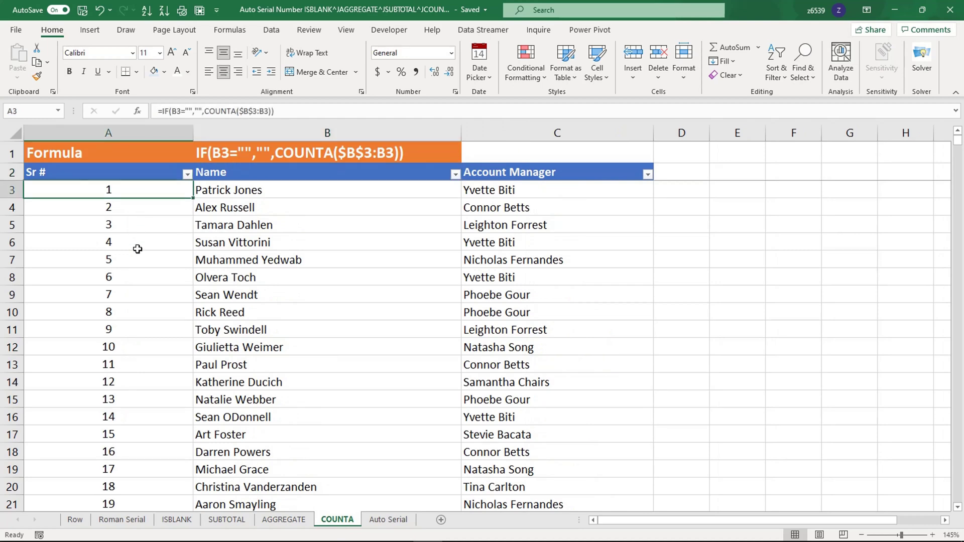
{"action": "key", "text": "ctrl+shift+Down"}
{"action": "key", "text": "Delete"}
{"action": "key", "text": "ctrl+Home"}
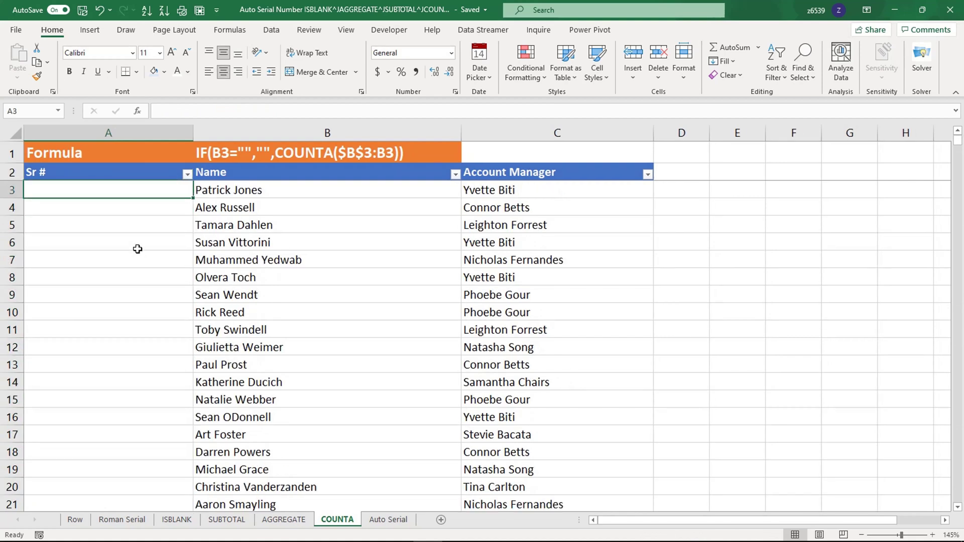
Step: Enter the formula =IF(B3="","",COUNTA(B3:B3)) in cell A3
{"action": "type", "text": "="}
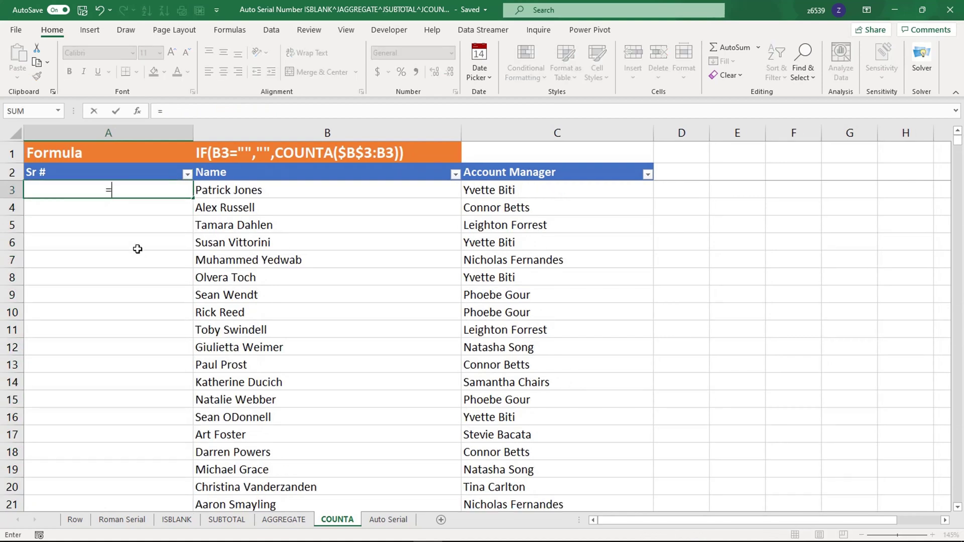
{"action": "type", "text": "if"}
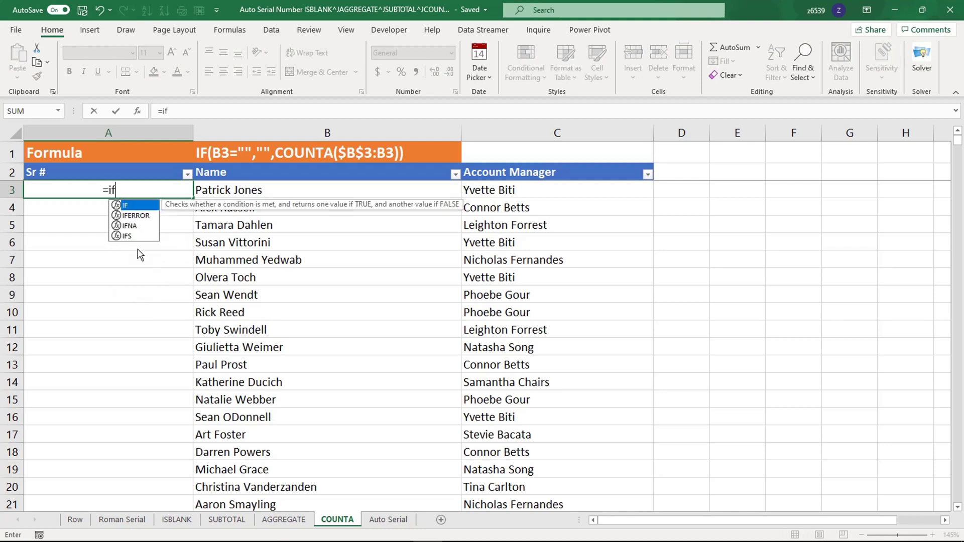
{"action": "key", "text": "Tab"}
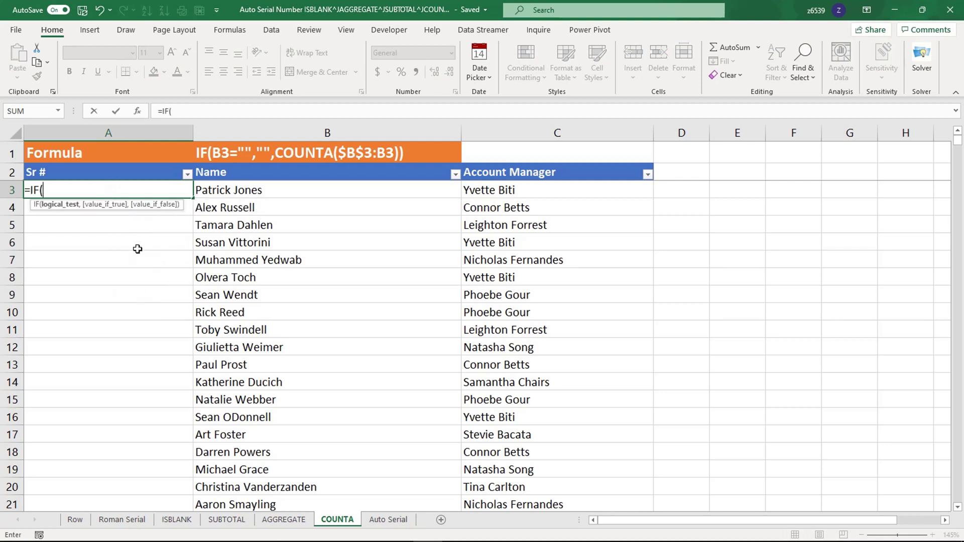
{"action": "left_click", "coordinate": [236, 192]}
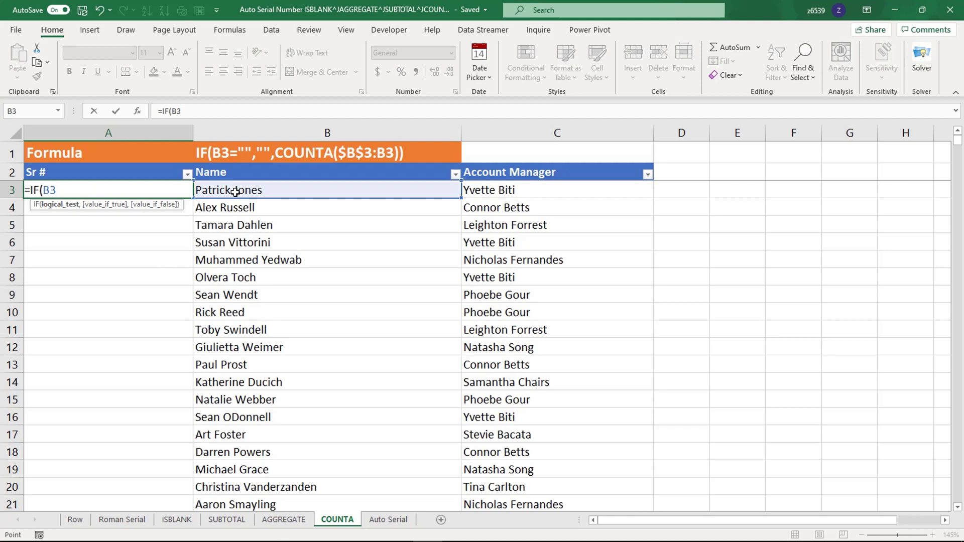
{"action": "type", "text": "=\"\","}
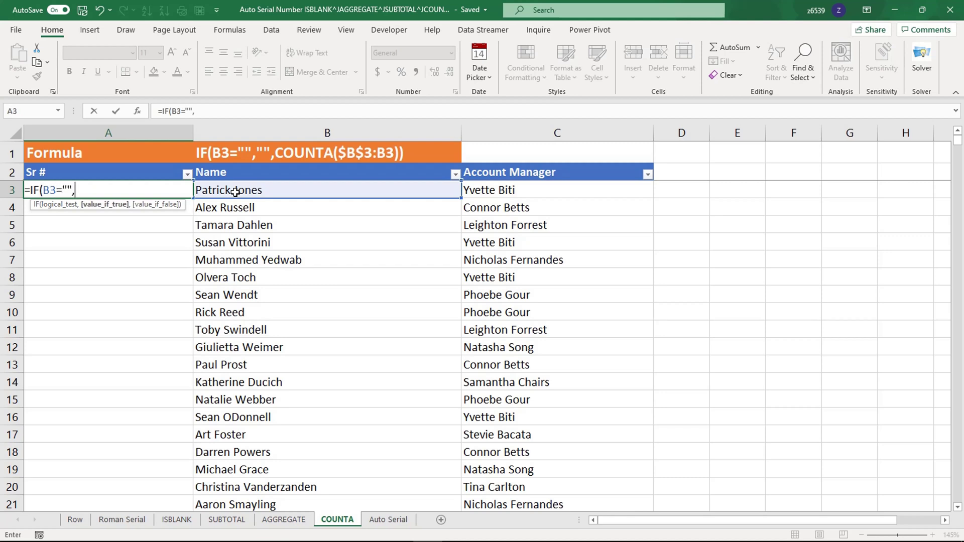
{"action": "type", "text": "\"\","}
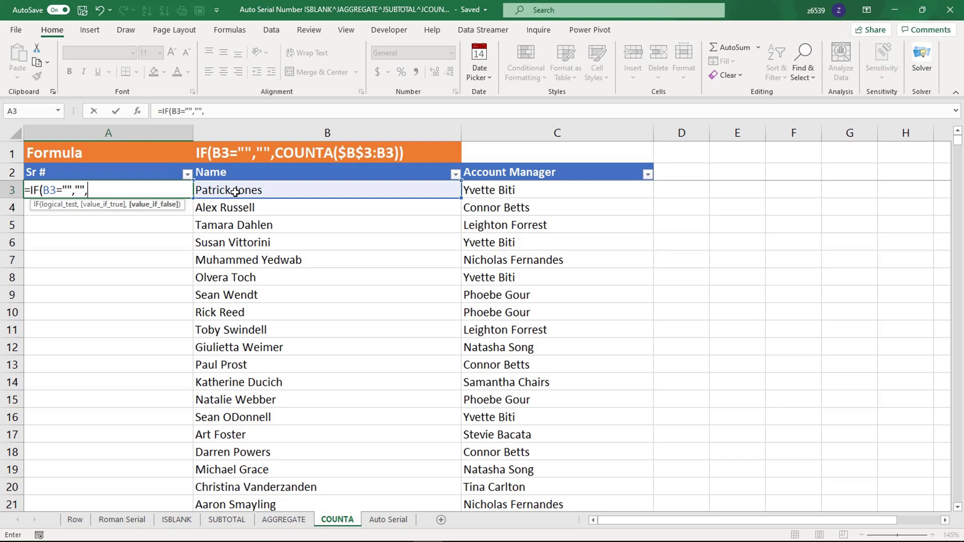
{"action": "type", "text": "cou"}
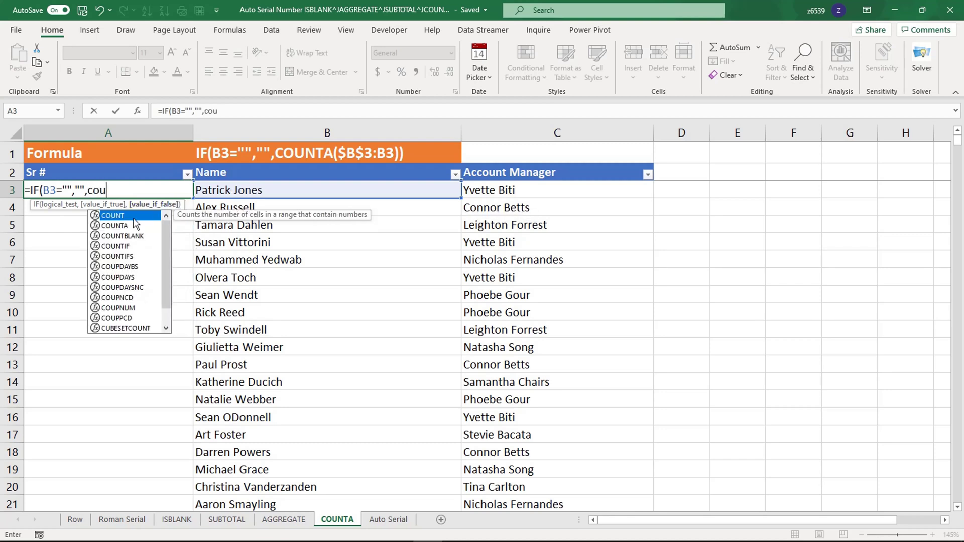
{"action": "double_click", "coordinate": [115, 225]}
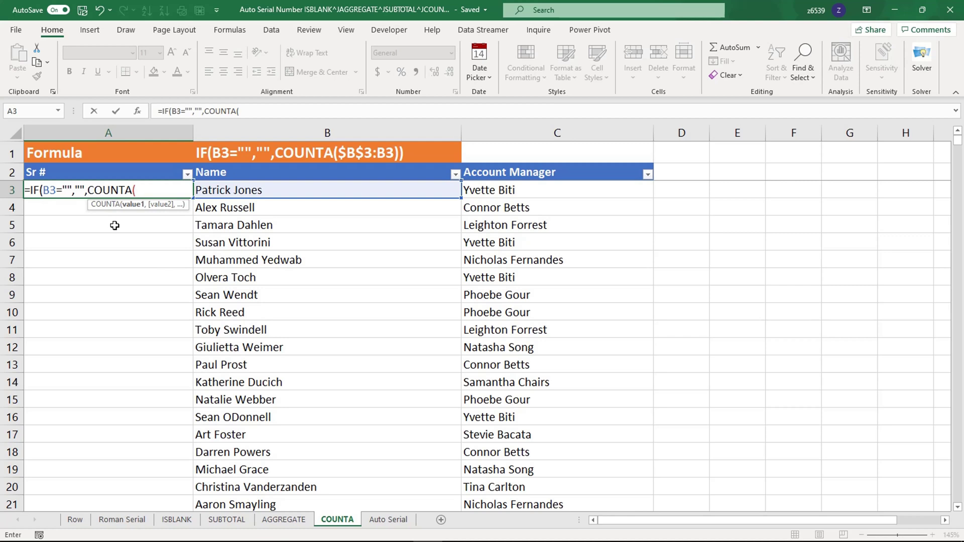
{"action": "left_click", "coordinate": [264, 191]}
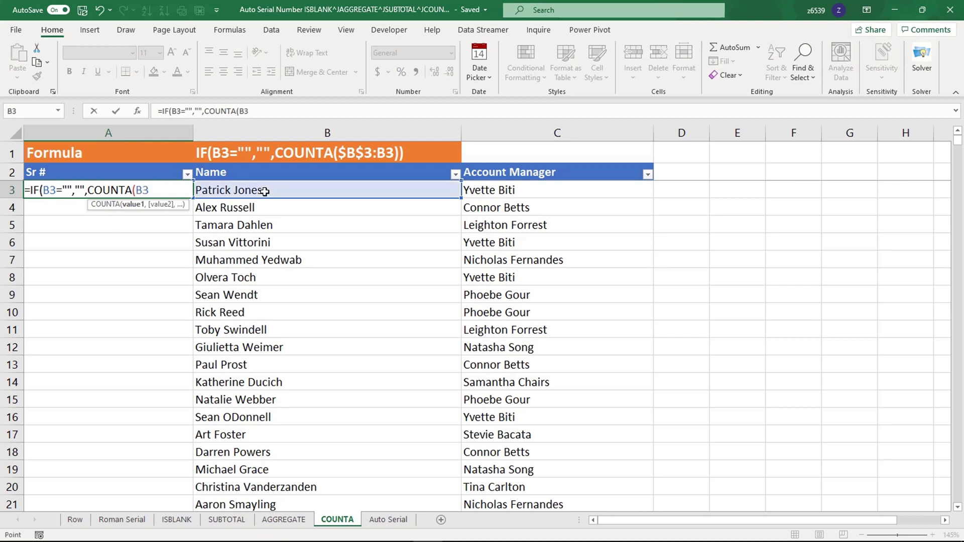
{"action": "key", "text": "F8"}
{"action": "type", "text": "))"}
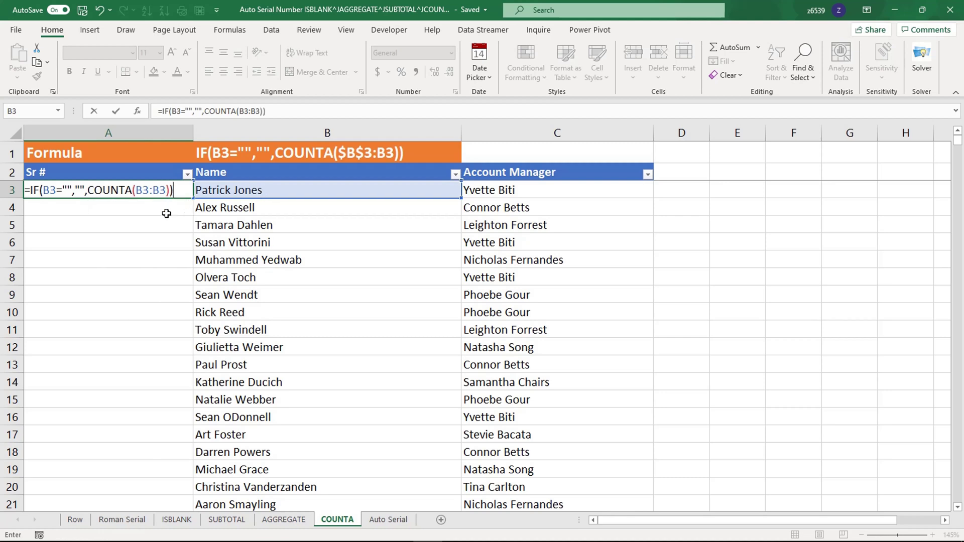
Step: Make the COUNTA range's starting reference absolute as $B$3 and fill the A3 formula down the list
{"action": "left_click", "coordinate": [143, 189]}
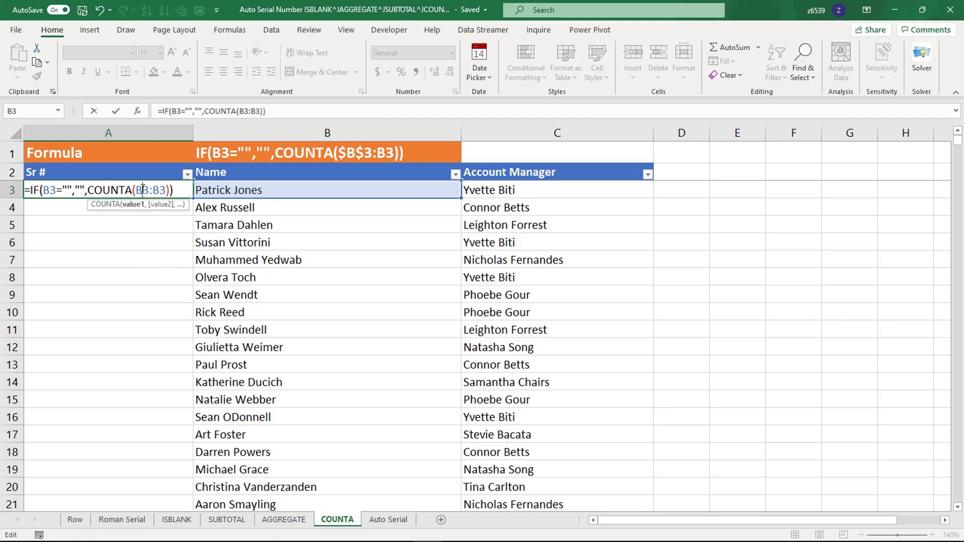
{"action": "key", "text": "F4"}
{"action": "key", "text": "ctrl+Return"}
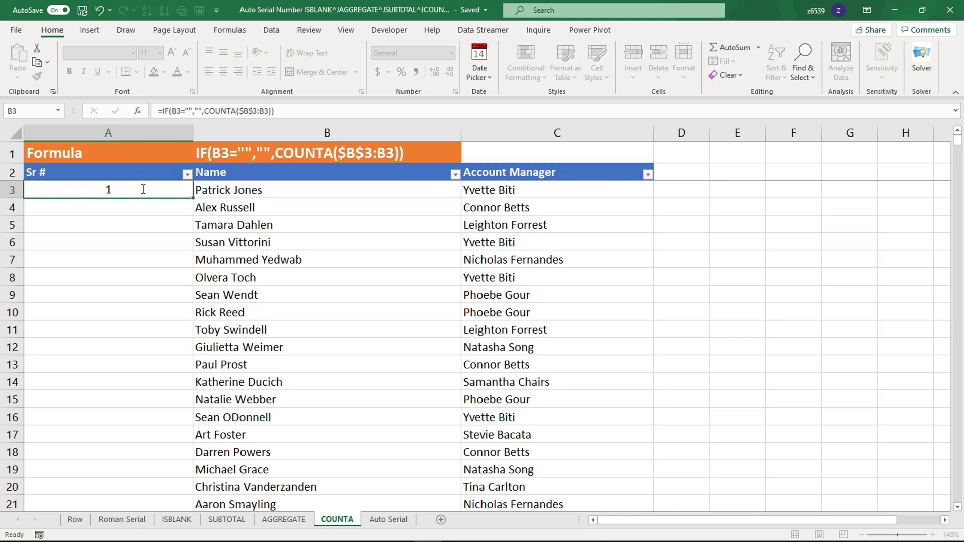
{"action": "double_click", "coordinate": [193, 197]}
{"action": "left_click", "coordinate": [154, 284]}
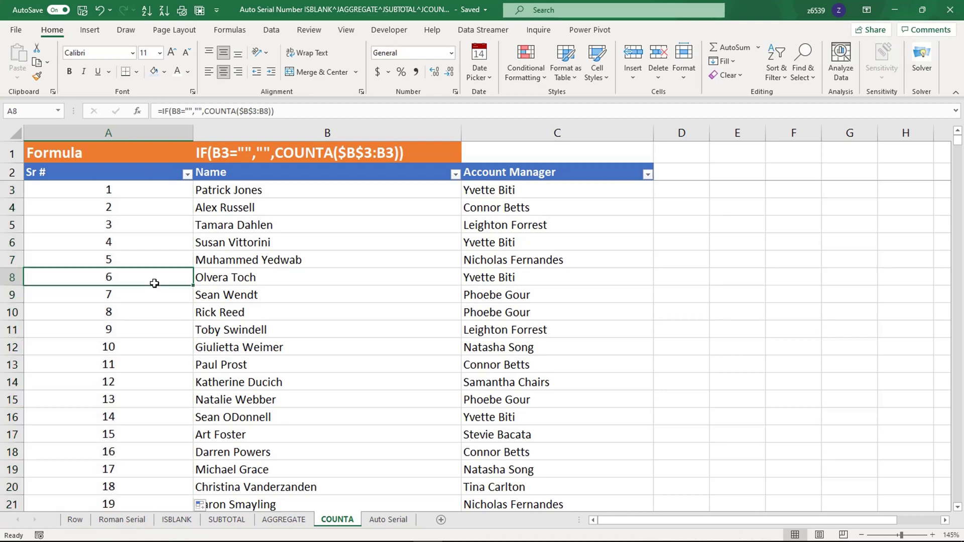
Step: On the Auto Serial sheet, clear all the existing numbers in the block starting at A1
{"action": "left_click", "coordinate": [389, 520]}
{"action": "left_click", "coordinate": [215, 321]}
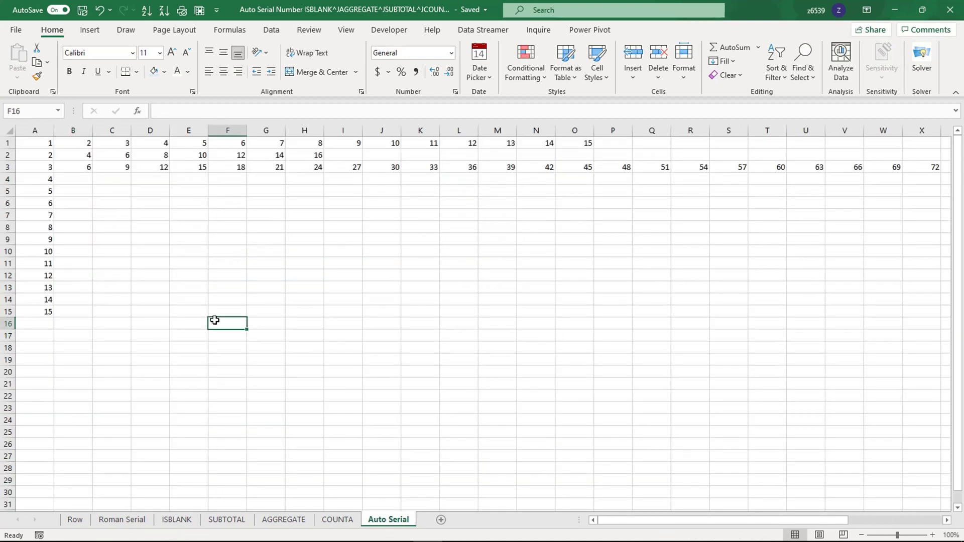
{"action": "left_click", "coordinate": [328, 253]}
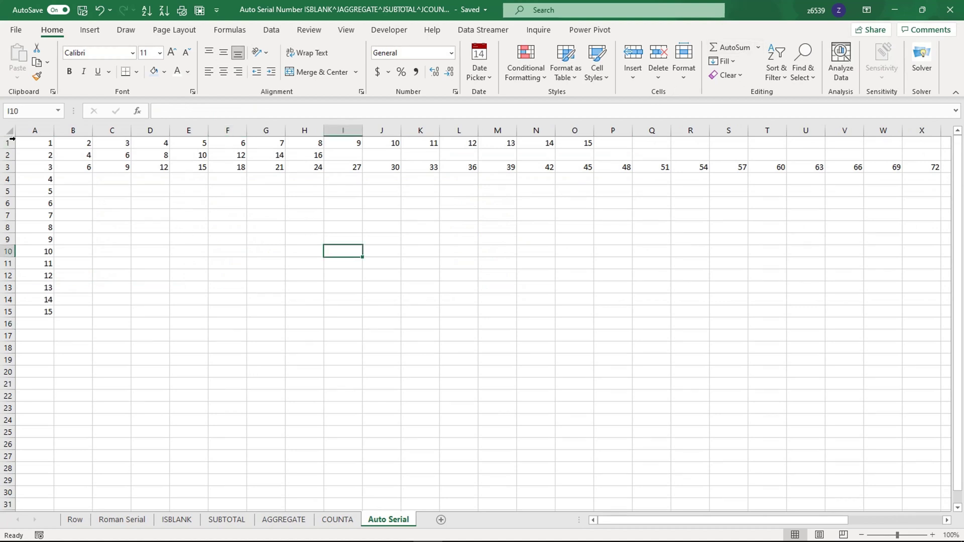
{"action": "left_click", "coordinate": [34, 144]}
{"action": "key", "text": "ctrl+shift+Down"}
{"action": "key", "text": "ctrl+shift+Right"}
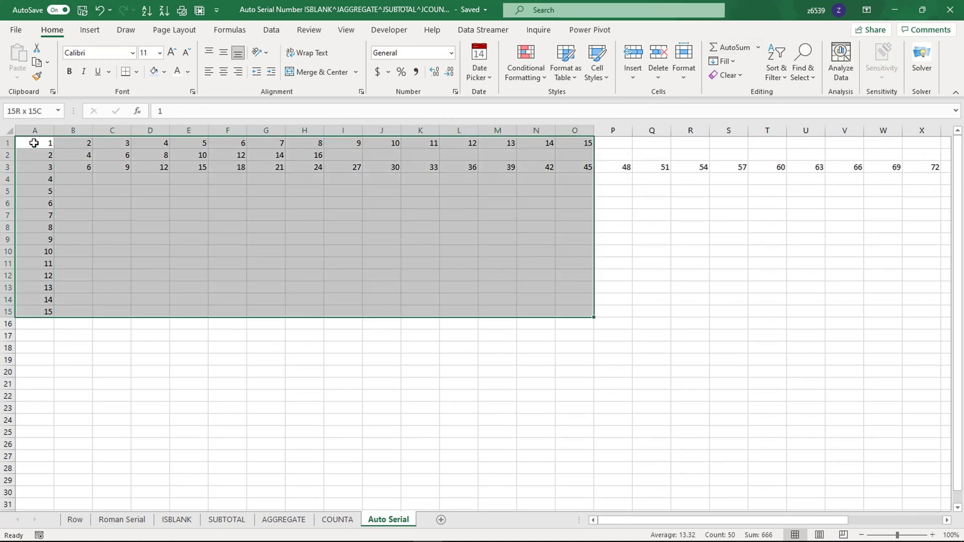
{"action": "key", "text": "ctrl+shift+Right"}
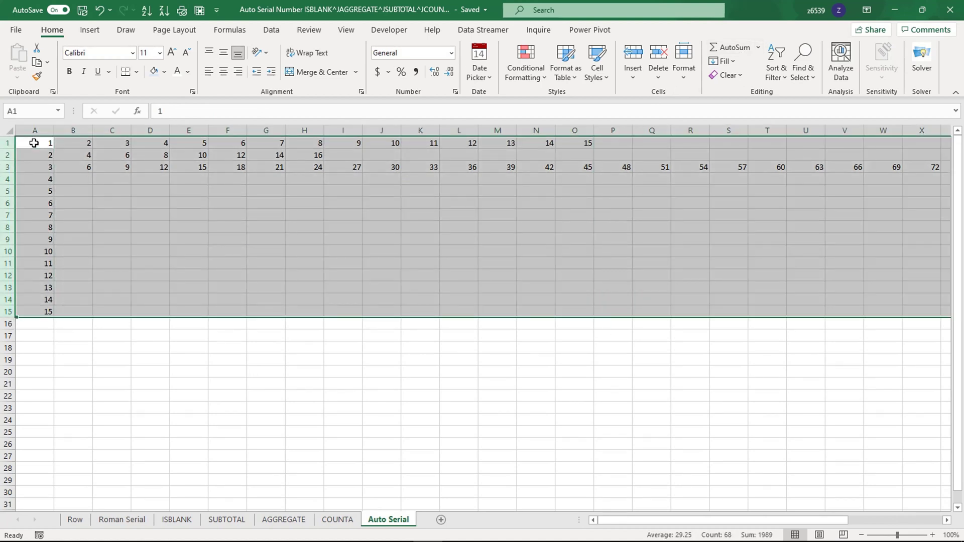
{"action": "key", "text": "Delete"}
Step: Enter 1 in A1 and fill a linear series down the column with step value 1 and stop value 20
{"action": "left_click", "coordinate": [34, 144]}
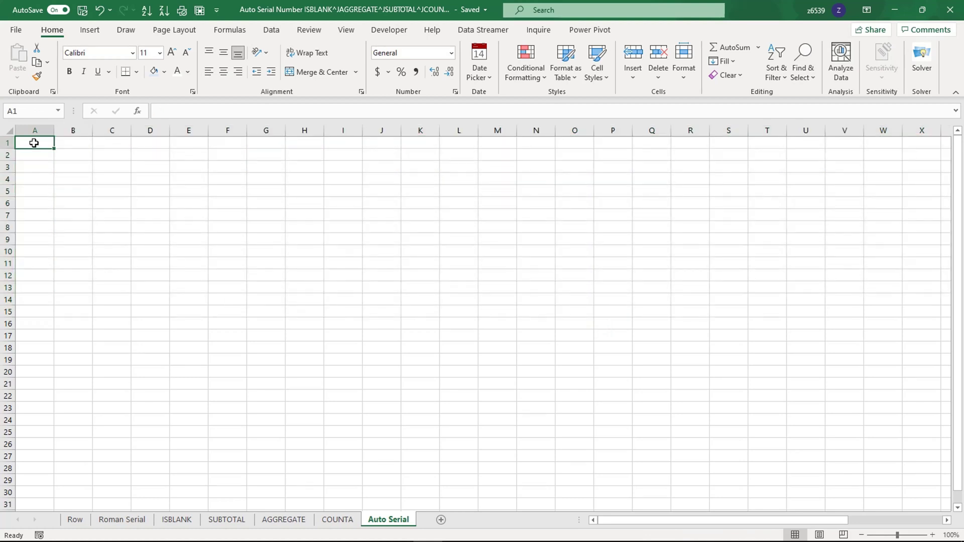
{"action": "type", "text": "1"}
{"action": "key", "text": "Return"}
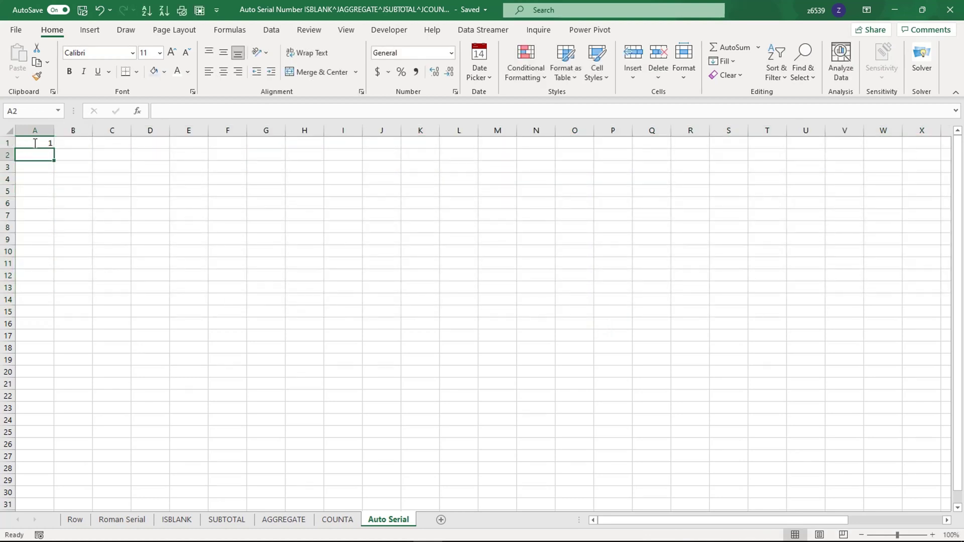
{"action": "left_click", "coordinate": [30, 143]}
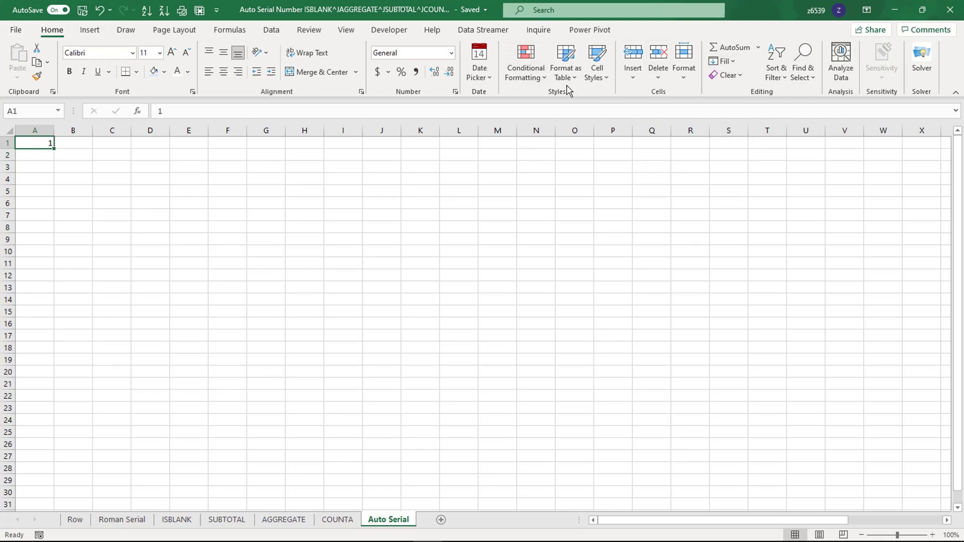
{"action": "left_click", "coordinate": [724, 62]}
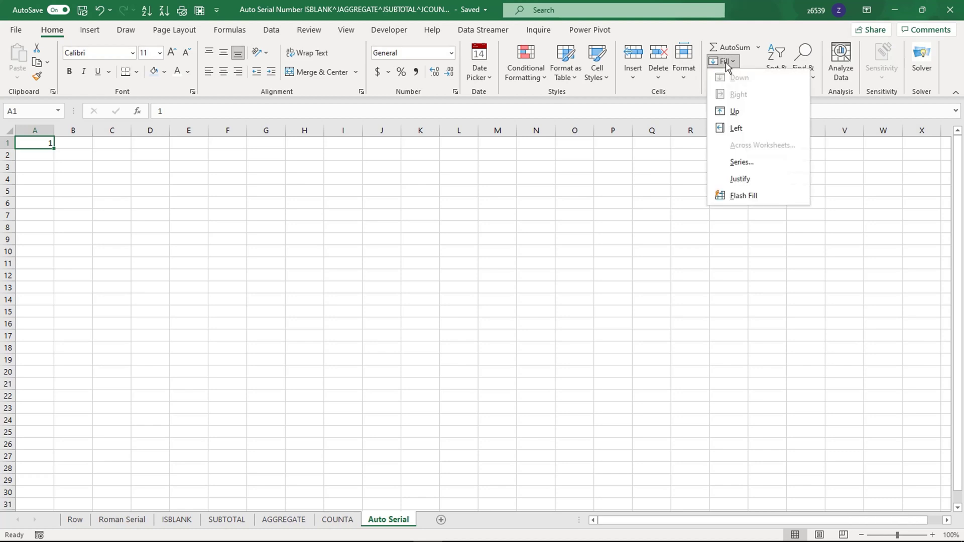
{"action": "left_click", "coordinate": [731, 162]}
{"action": "left_click", "coordinate": [455, 139]}
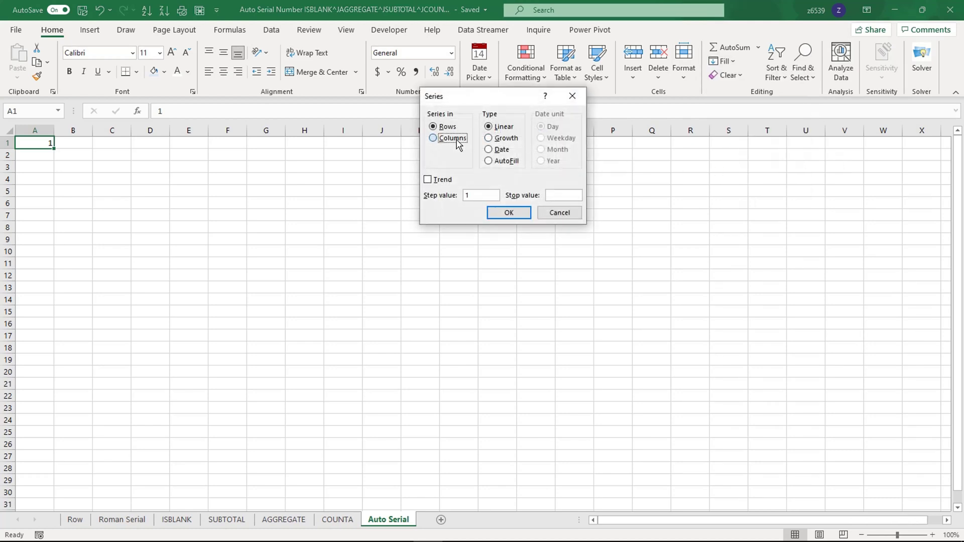
{"action": "left_click", "coordinate": [552, 195]}
{"action": "type", "text": "20"}
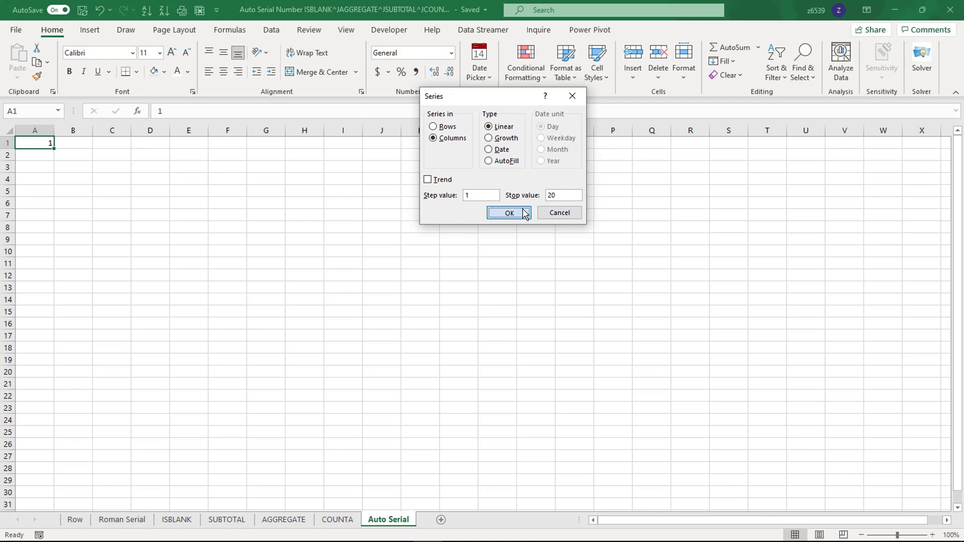
{"action": "left_click", "coordinate": [522, 213]}
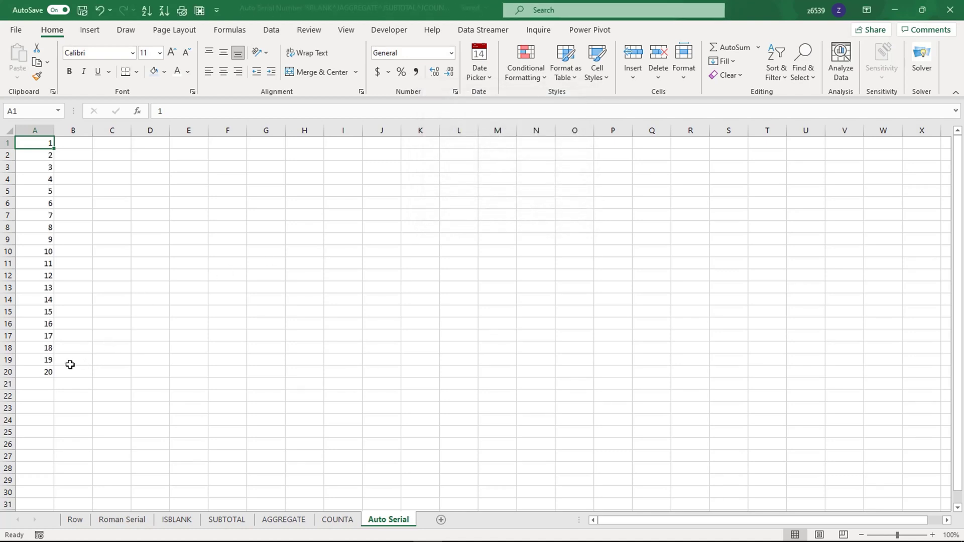
{"action": "left_click", "coordinate": [46, 372]}
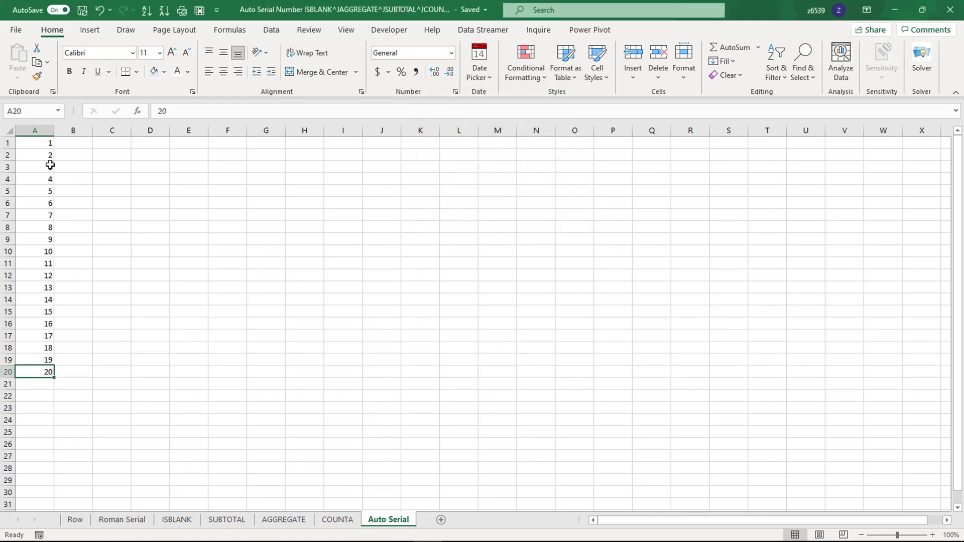
Step: Fill a linear series from A1 across the row with step value 1 and stop value 20
{"action": "left_click", "coordinate": [42, 146]}
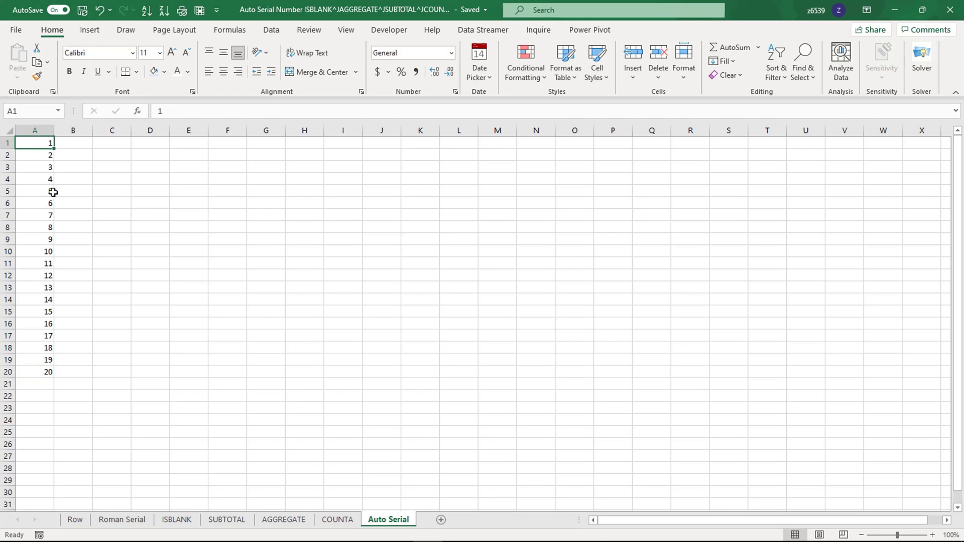
{"action": "left_click", "coordinate": [723, 61]}
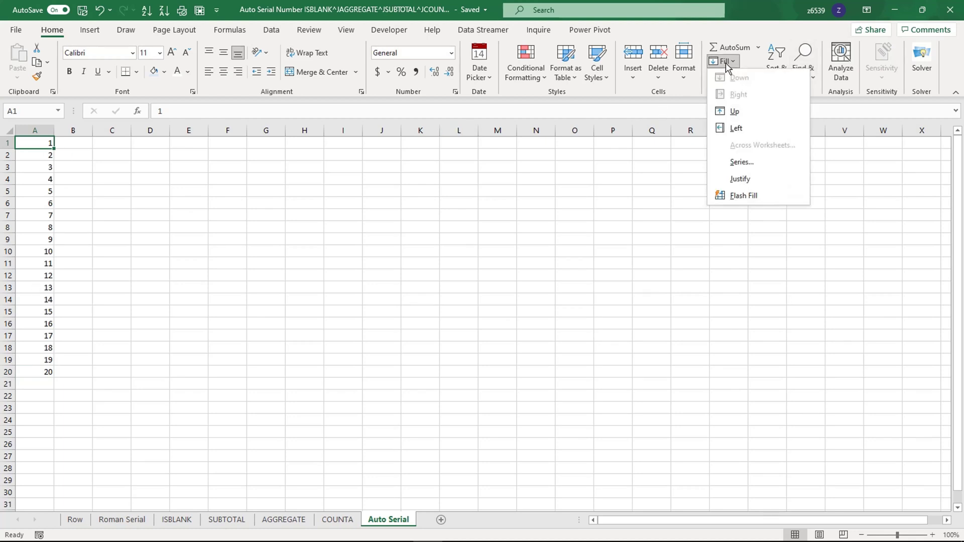
{"action": "left_click", "coordinate": [739, 162]}
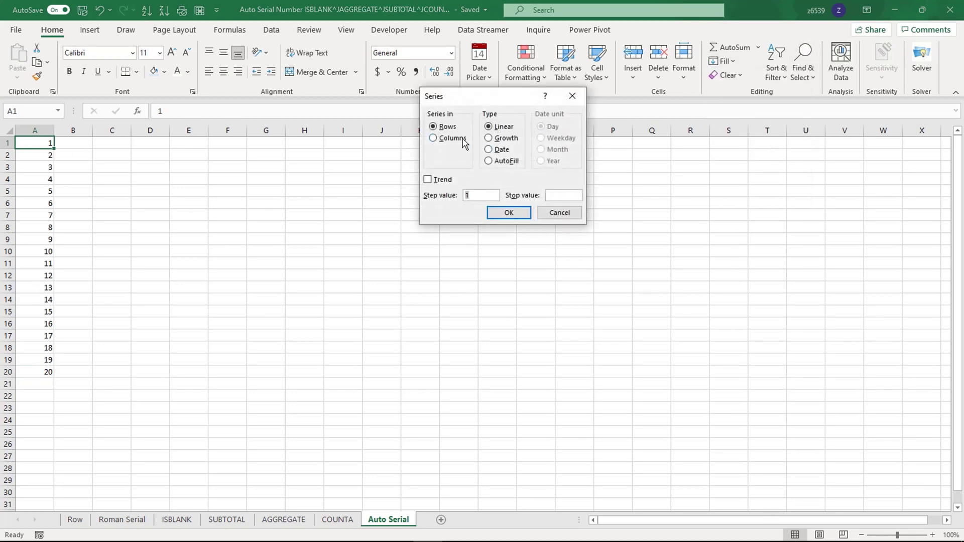
{"action": "left_click", "coordinate": [552, 197]}
{"action": "left_click", "coordinate": [509, 214]}
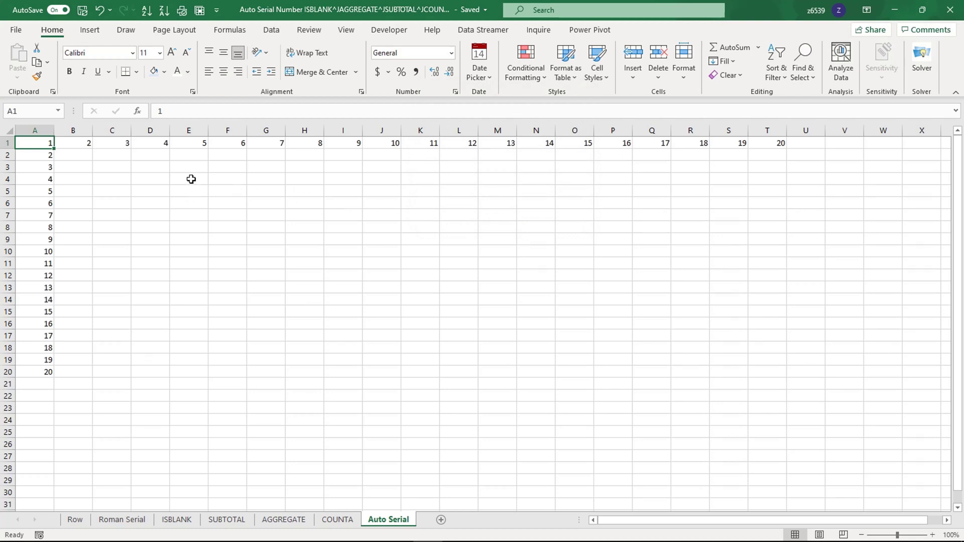
Step: Try to fill a linear series from the empty cell B2 using a different step value
{"action": "left_click", "coordinate": [77, 159]}
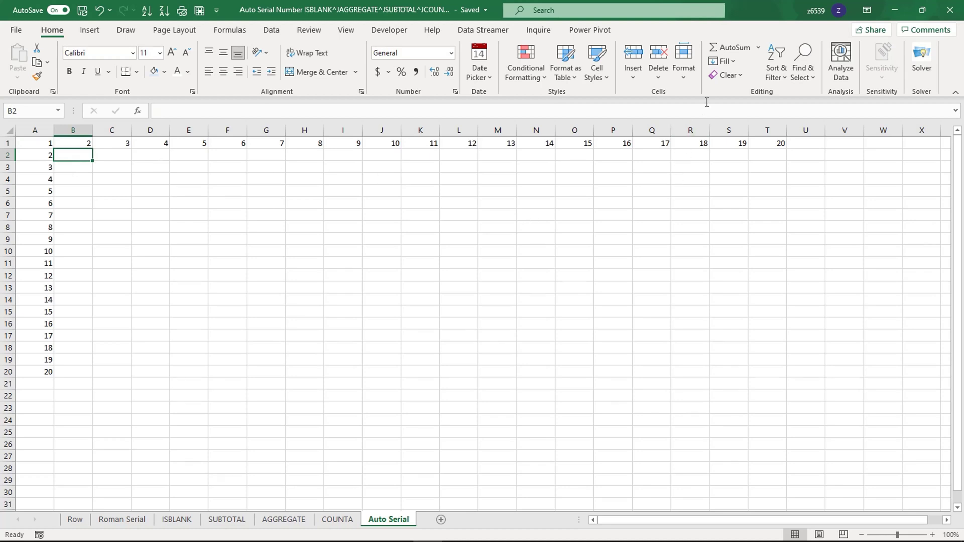
{"action": "left_click", "coordinate": [733, 64]}
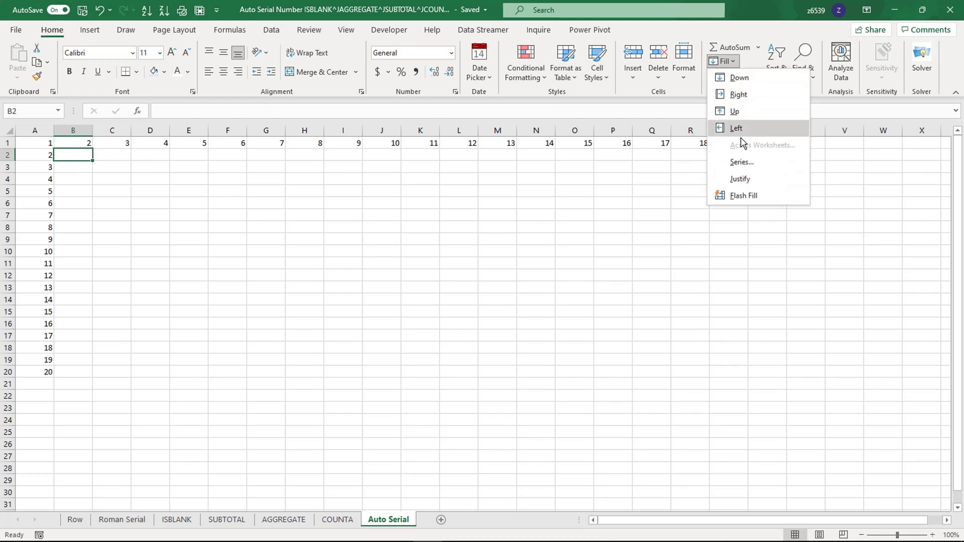
{"action": "left_click", "coordinate": [734, 162]}
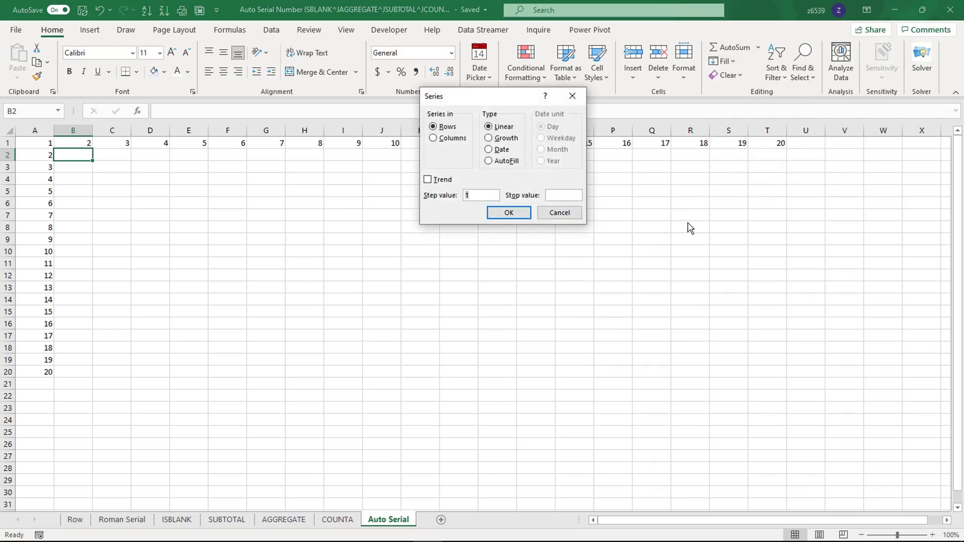
{"action": "left_click", "coordinate": [480, 195]}
{"action": "key", "text": "BackSpace"}
{"action": "left_click", "coordinate": [496, 213]}
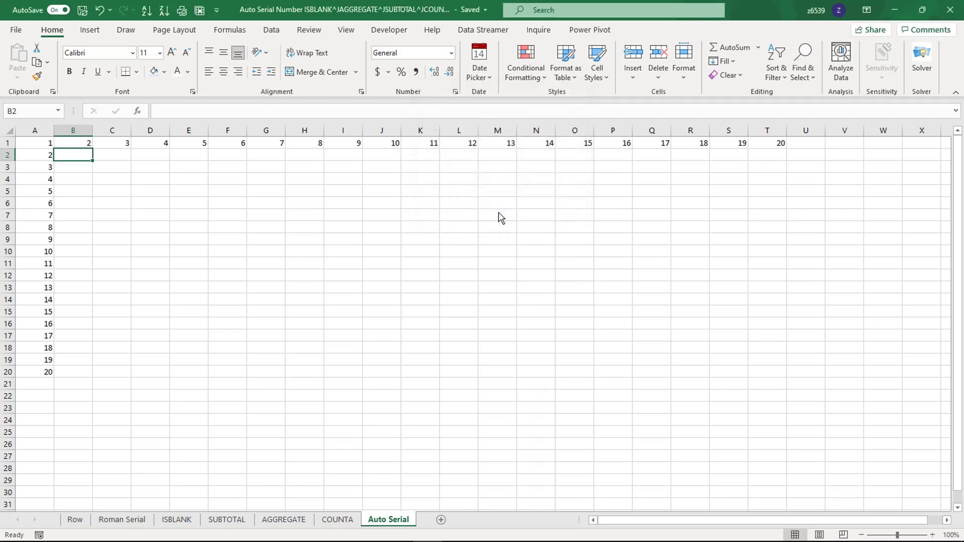
Step: Try to fill a linear series from A2 across the row with step value 2 and no stop value
{"action": "left_click", "coordinate": [34, 154]}
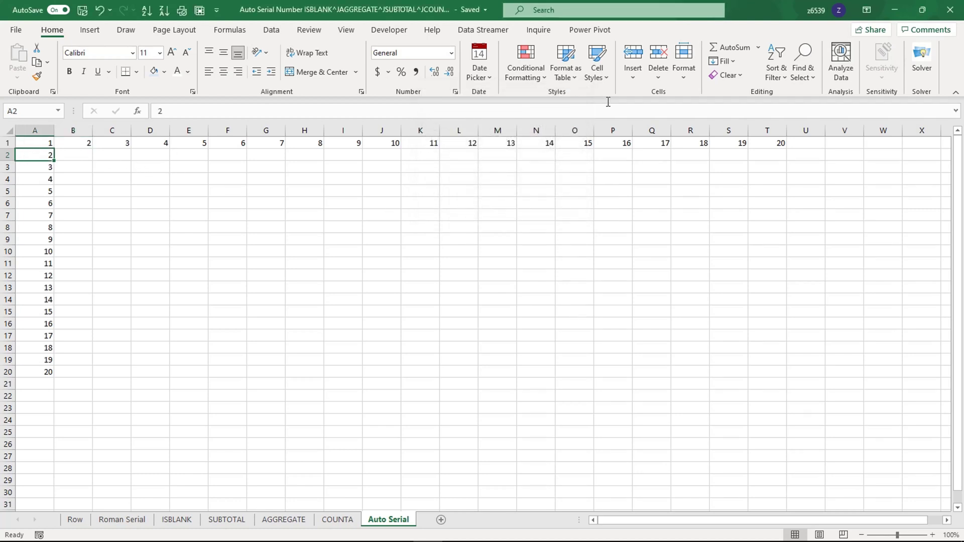
{"action": "left_click", "coordinate": [723, 60]}
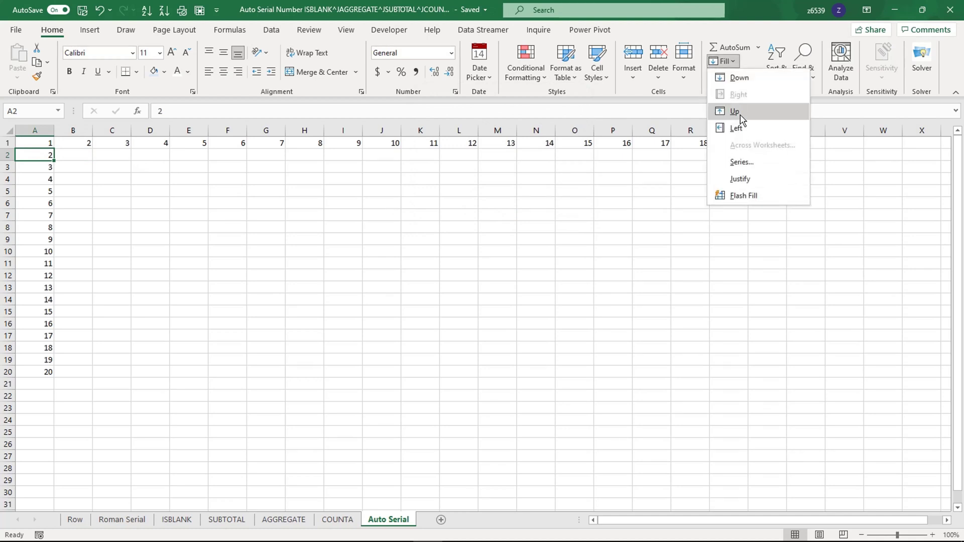
{"action": "left_click", "coordinate": [739, 160]}
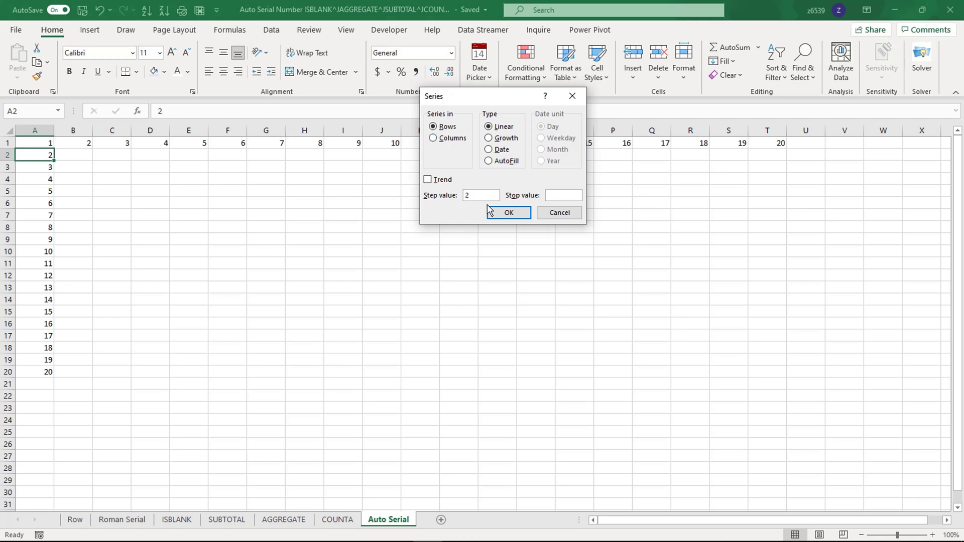
{"action": "left_click", "coordinate": [509, 213]}
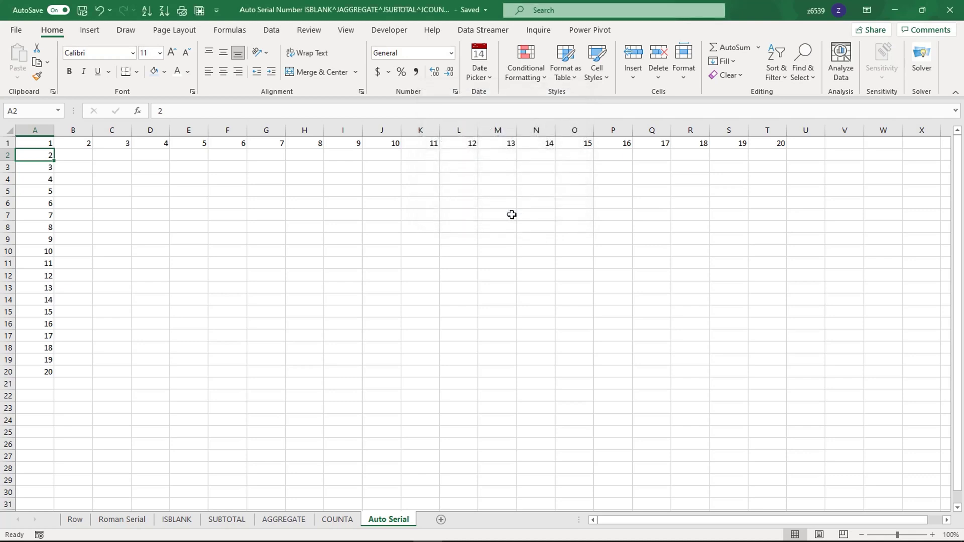
{"action": "left_click", "coordinate": [496, 215]}
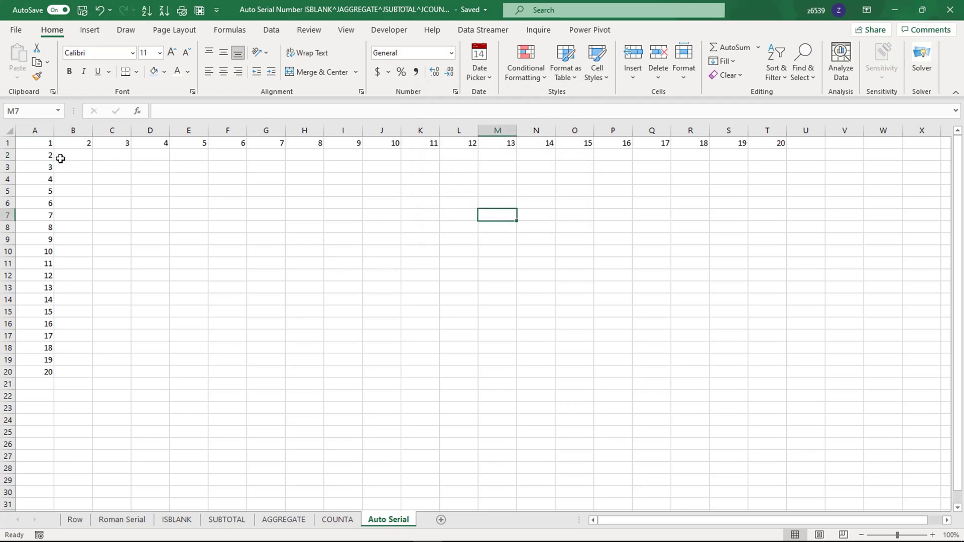
Step: Try to fill a series from A2 across the row using the Growth type, after toggling the Trend option on and off
{"action": "left_click", "coordinate": [32, 153]}
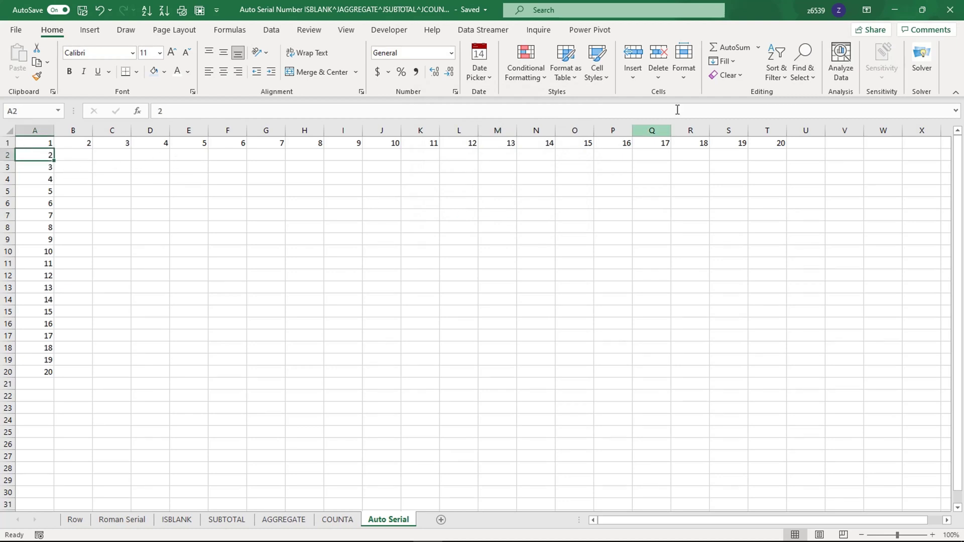
{"action": "left_click", "coordinate": [732, 61]}
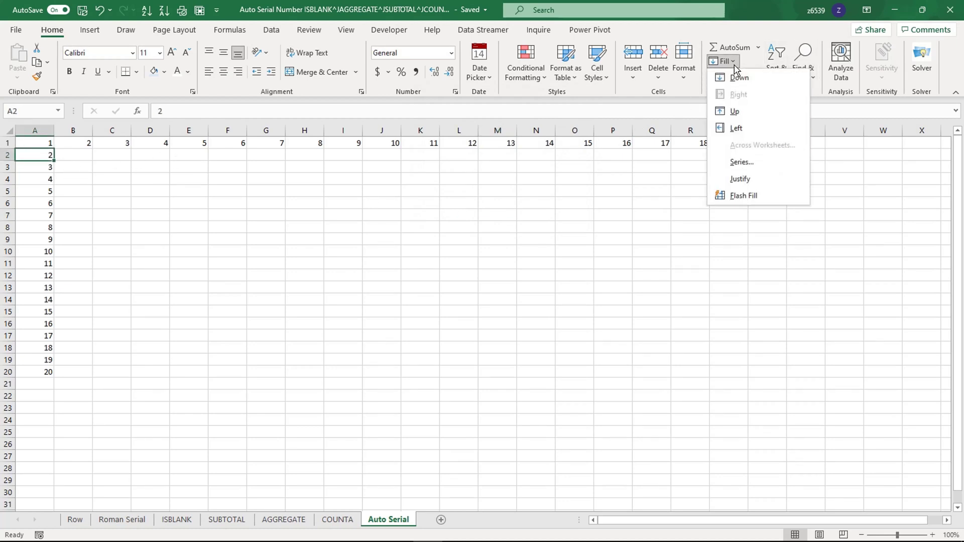
{"action": "left_click", "coordinate": [734, 163]}
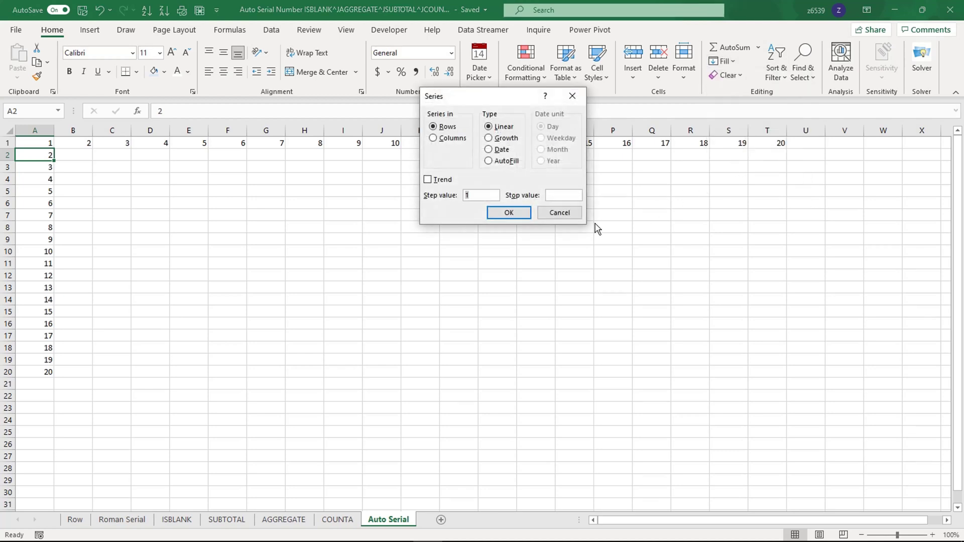
{"action": "left_click", "coordinate": [448, 183]}
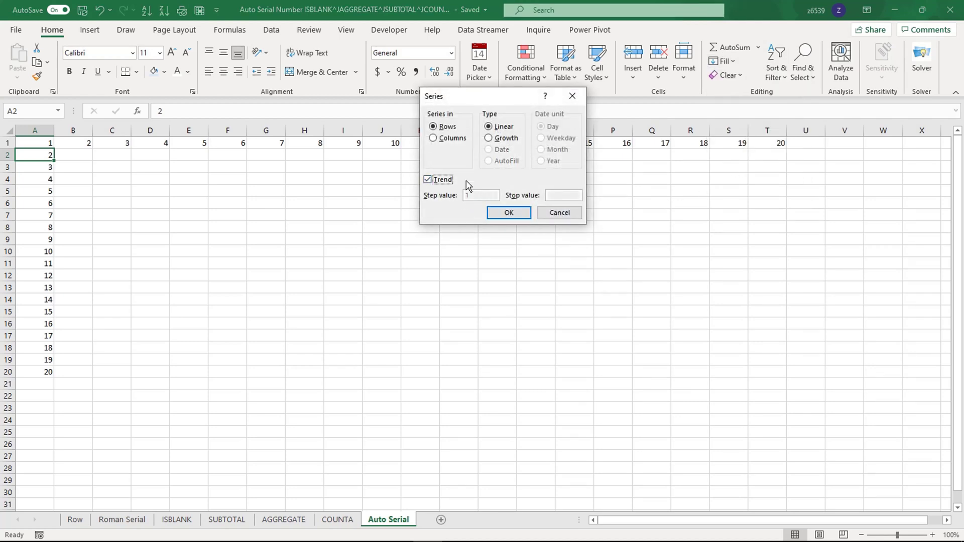
{"action": "left_click", "coordinate": [428, 179]}
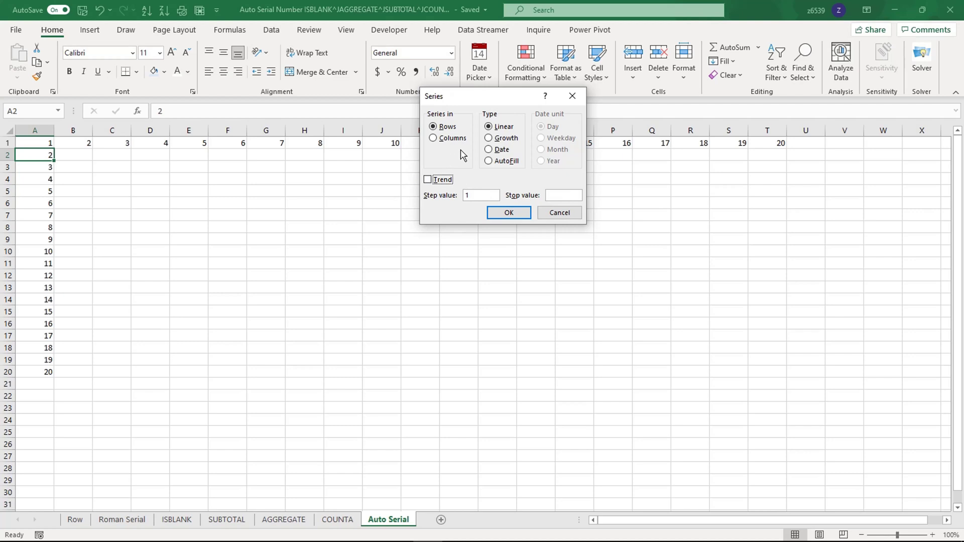
{"action": "left_click", "coordinate": [500, 149]}
{"action": "left_click", "coordinate": [503, 138]}
{"action": "double_click", "coordinate": [475, 194]}
{"action": "left_click", "coordinate": [496, 212]}
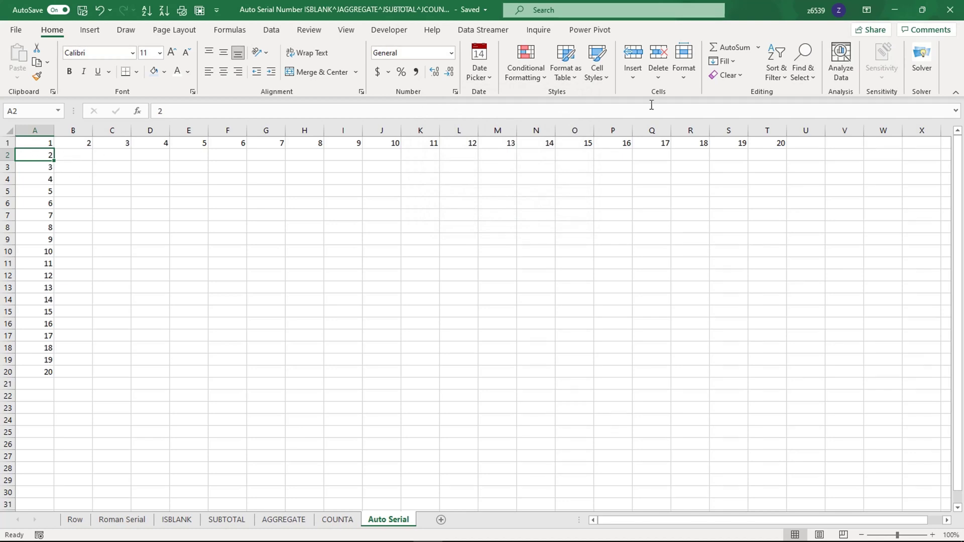
Step: Fill a linear series from A2 across the row with step value 3, ending at 50, and check the filled row
{"action": "left_click", "coordinate": [729, 62]}
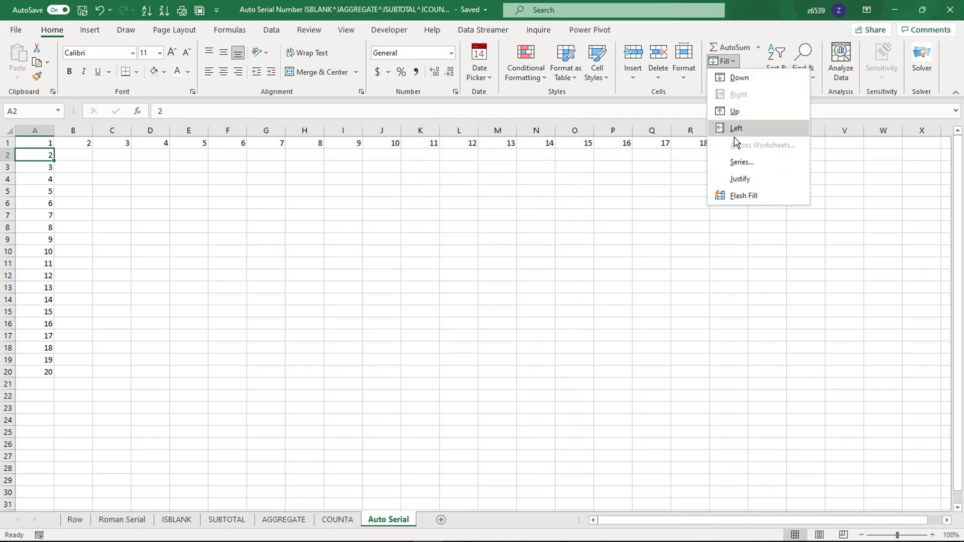
{"action": "left_click", "coordinate": [741, 162]}
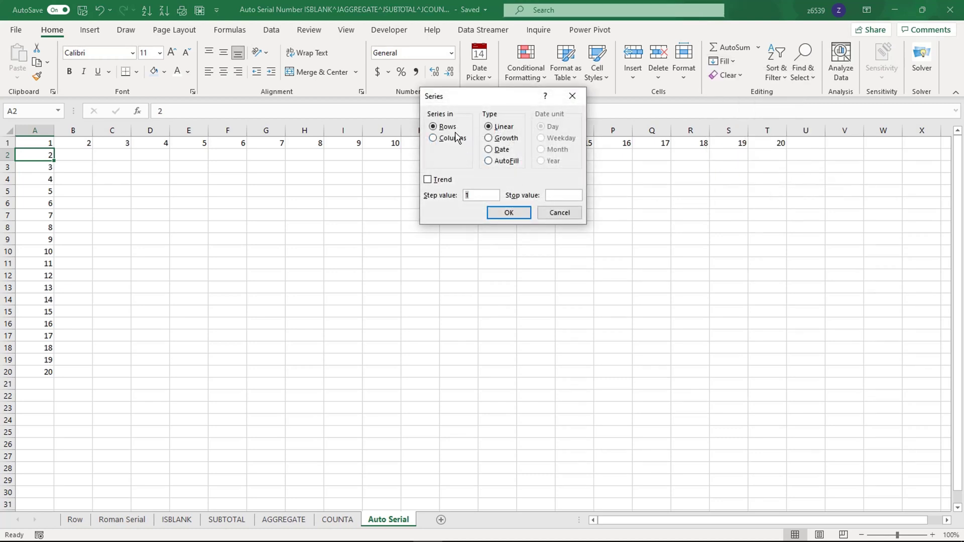
{"action": "left_click", "coordinate": [554, 196]}
{"action": "type", "text": "3"}
{"action": "left_click", "coordinate": [492, 215]}
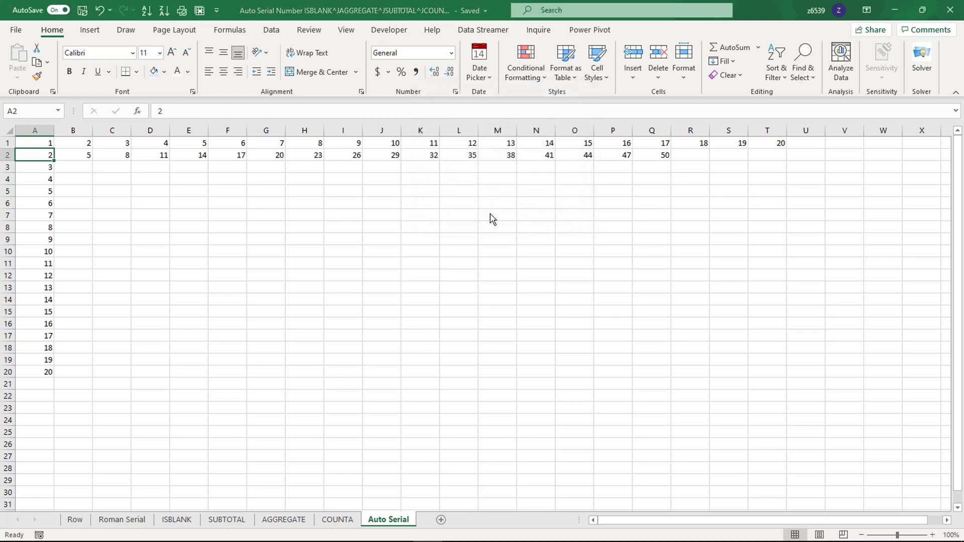
{"action": "left_click", "coordinate": [111, 202]}
{"action": "left_click", "coordinate": [81, 155]}
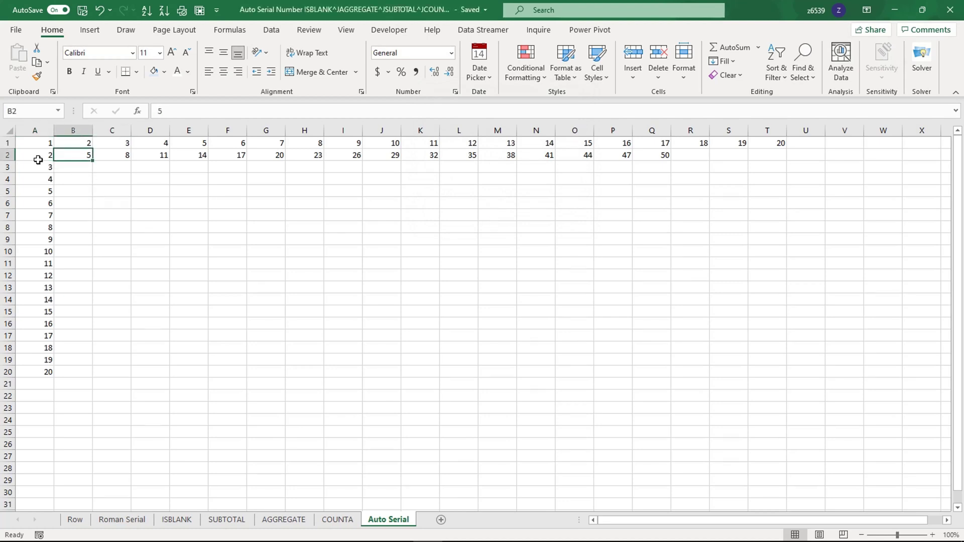
{"action": "left_click_drag", "start_coordinate": [38, 160], "coordinate": [653, 161]}
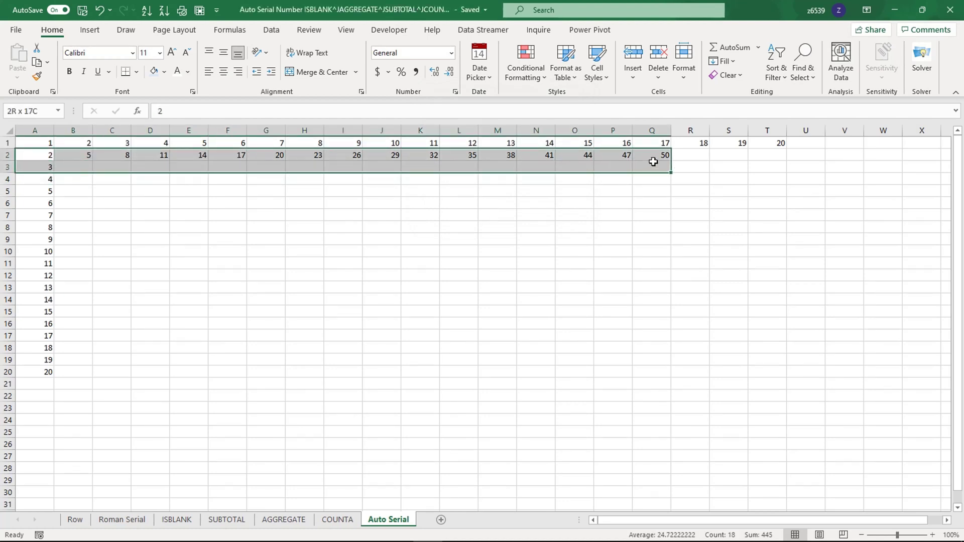
{"action": "left_click", "coordinate": [613, 217]}
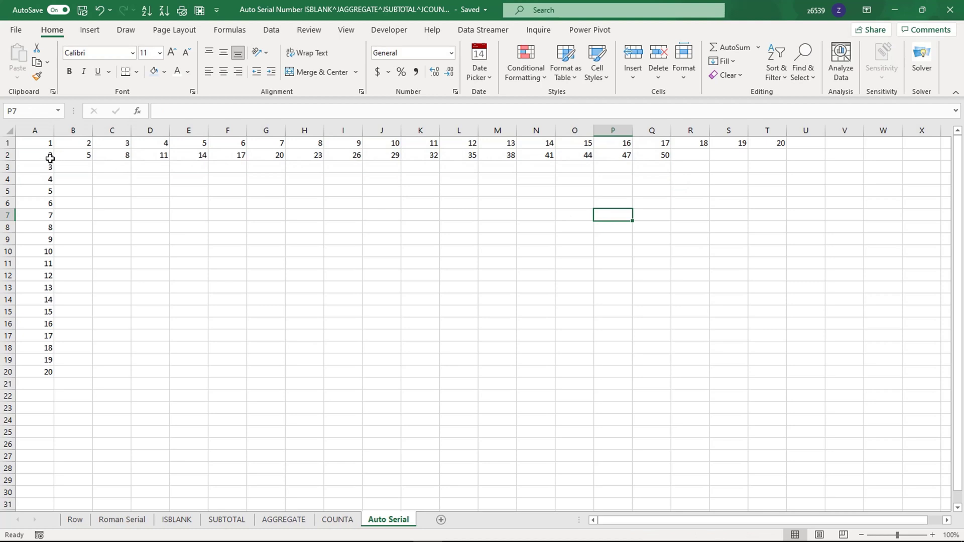
{"action": "left_click", "coordinate": [723, 60]}
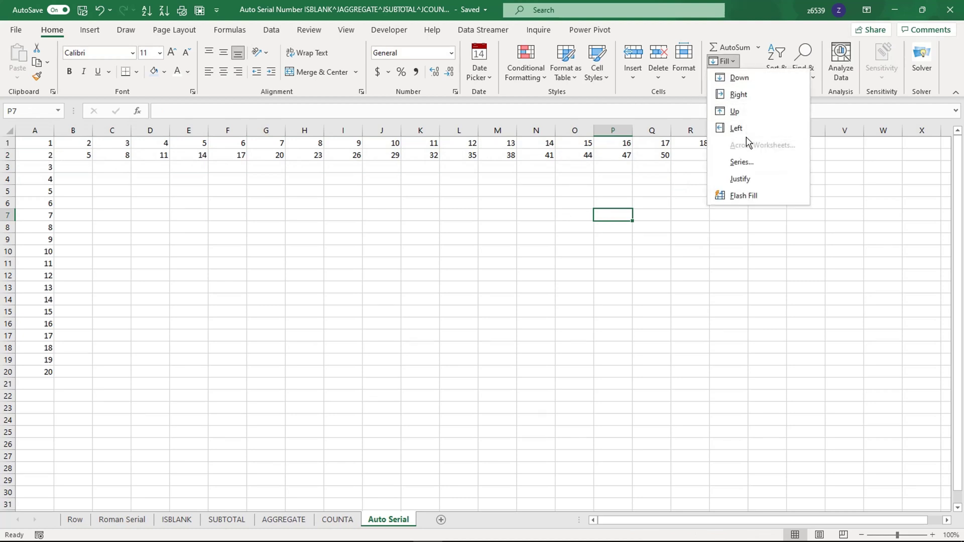
{"action": "left_click", "coordinate": [741, 162]}
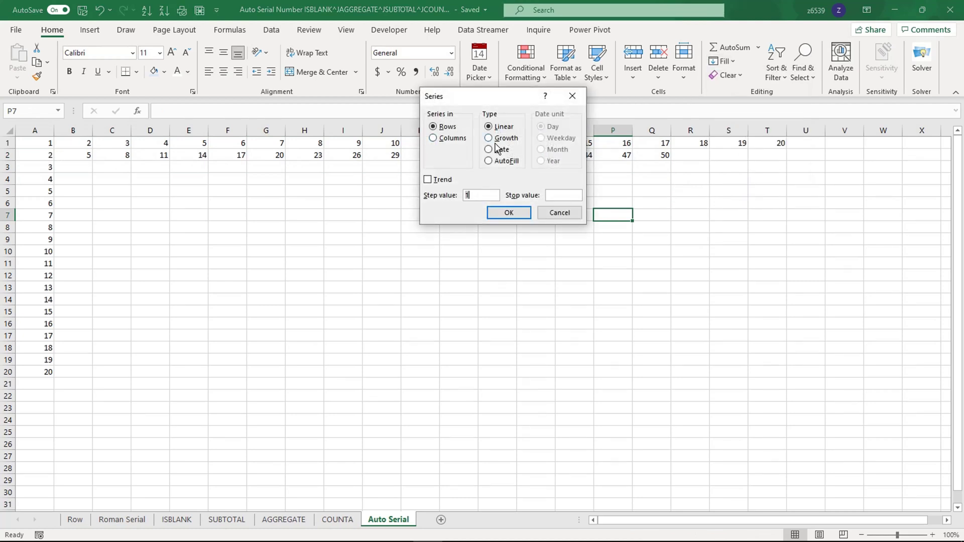
{"action": "left_click", "coordinate": [572, 196]}
{"action": "left_click", "coordinate": [573, 213]}
Step: Fill a linear series from A7 across the row with step value 3 and stop value 70
{"action": "left_click", "coordinate": [48, 217]}
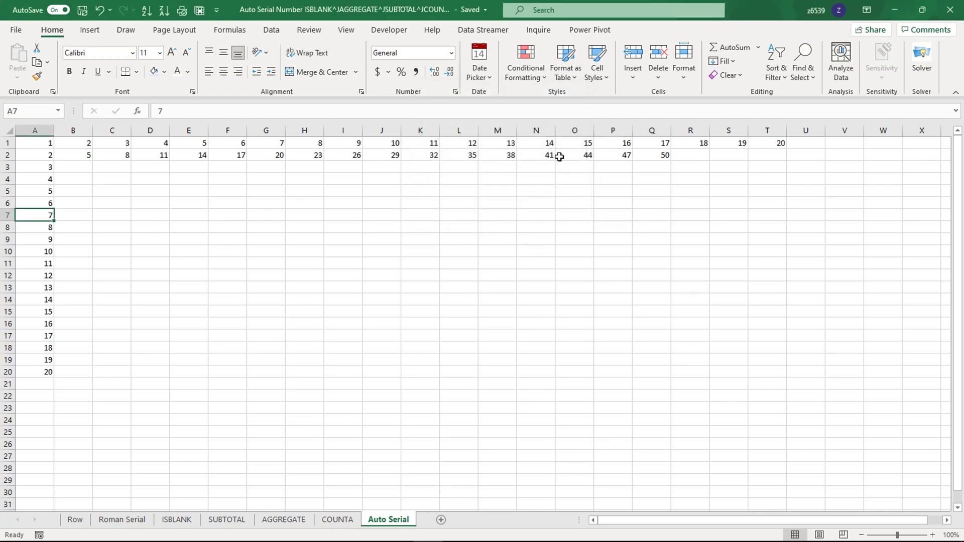
{"action": "left_click", "coordinate": [721, 61]}
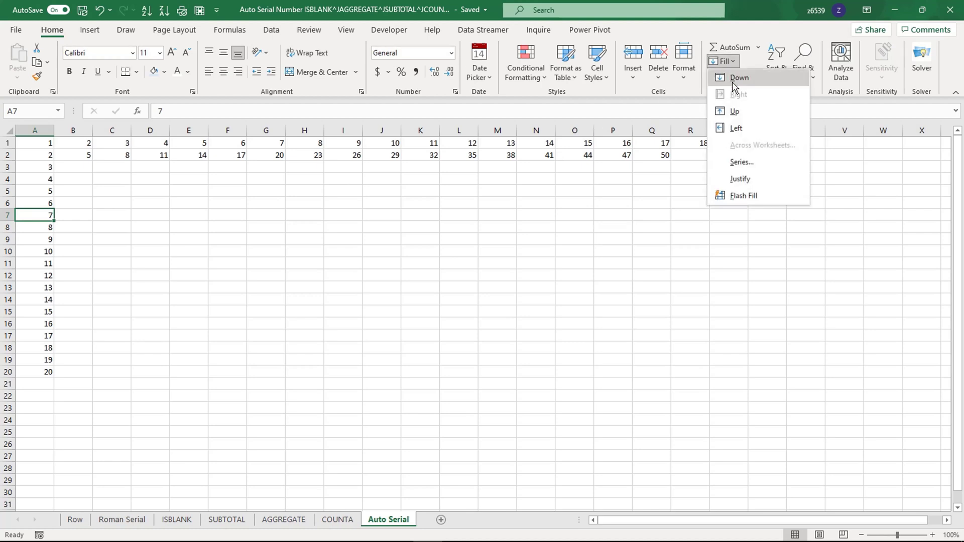
{"action": "left_click", "coordinate": [747, 160]}
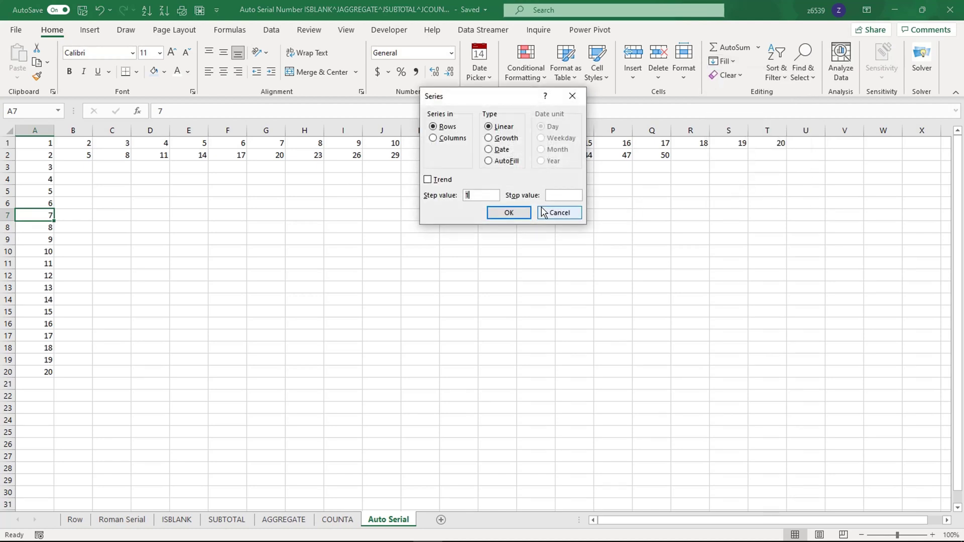
{"action": "left_click", "coordinate": [556, 195]}
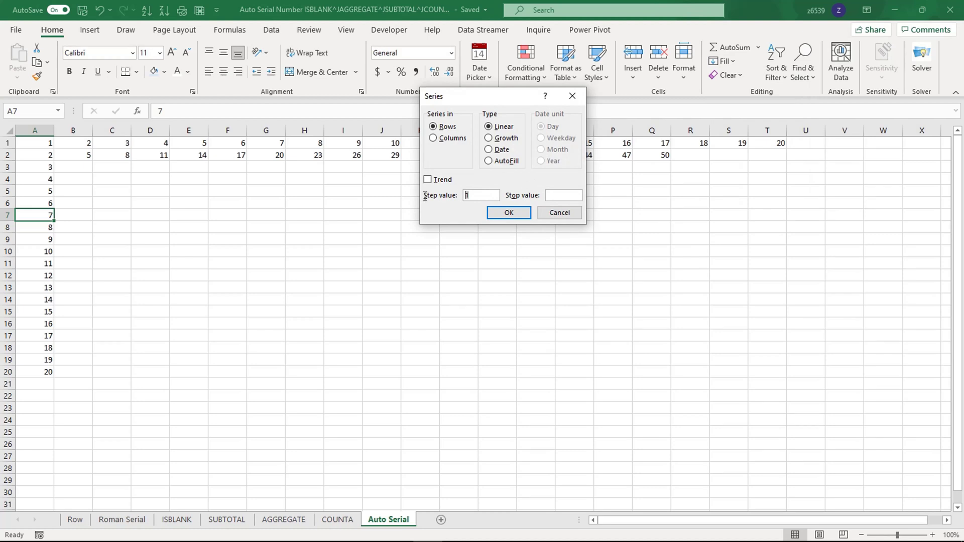
{"action": "type", "text": "3"}
{"action": "left_click", "coordinate": [552, 197]}
{"action": "type", "text": "70"}
{"action": "left_click", "coordinate": [527, 213]}
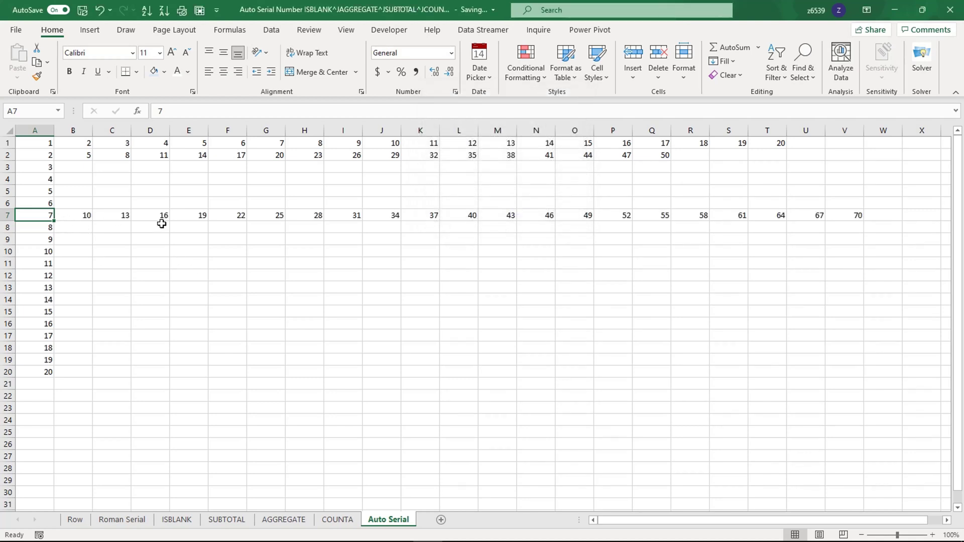
{"action": "left_click", "coordinate": [508, 254]}
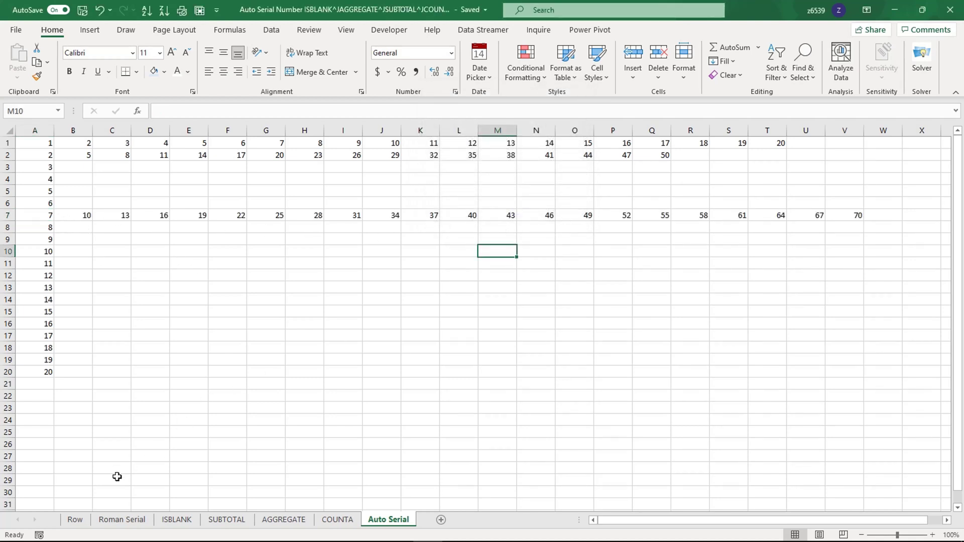
{"action": "left_click", "coordinate": [408, 332]}
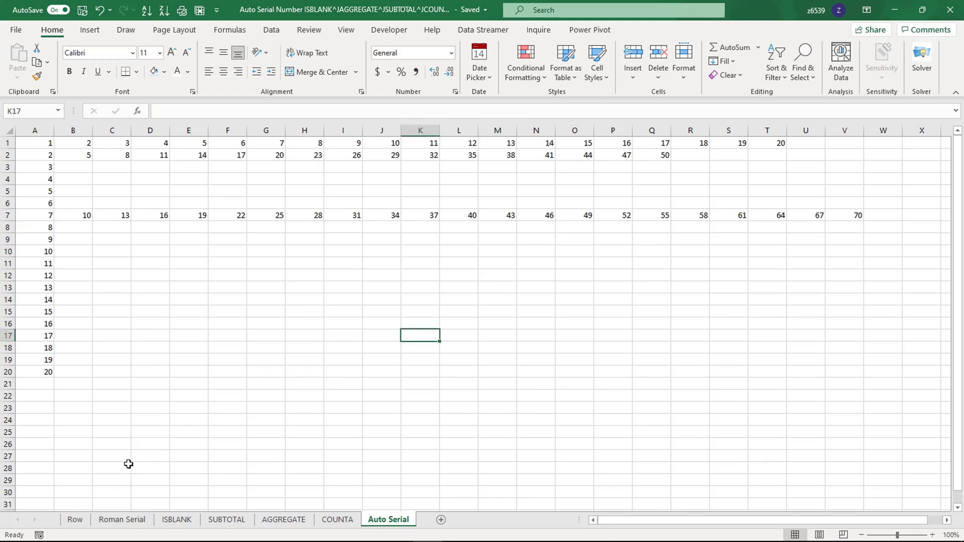
Step: Review the serial number formulas on the Row, AGGREGATE and SUBTOTAL sheets, ending on the Row sheet
{"action": "left_click", "coordinate": [75, 520]}
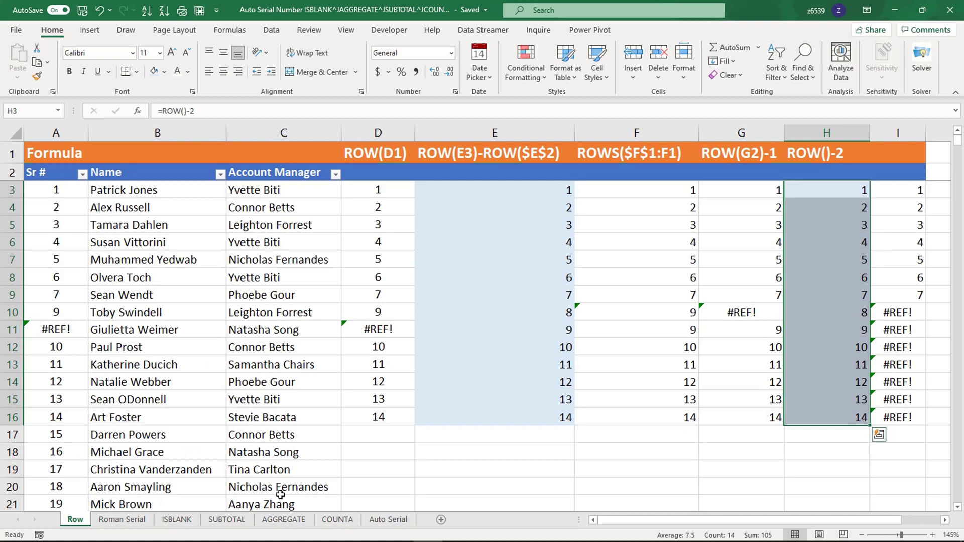
{"action": "left_click", "coordinate": [275, 519]}
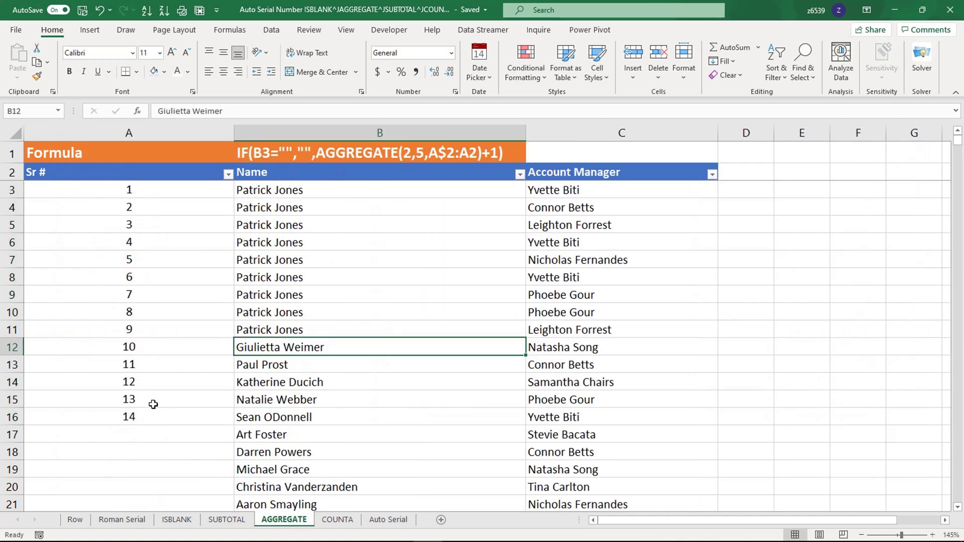
{"action": "left_click", "coordinate": [233, 523]}
{"action": "left_click", "coordinate": [218, 354]}
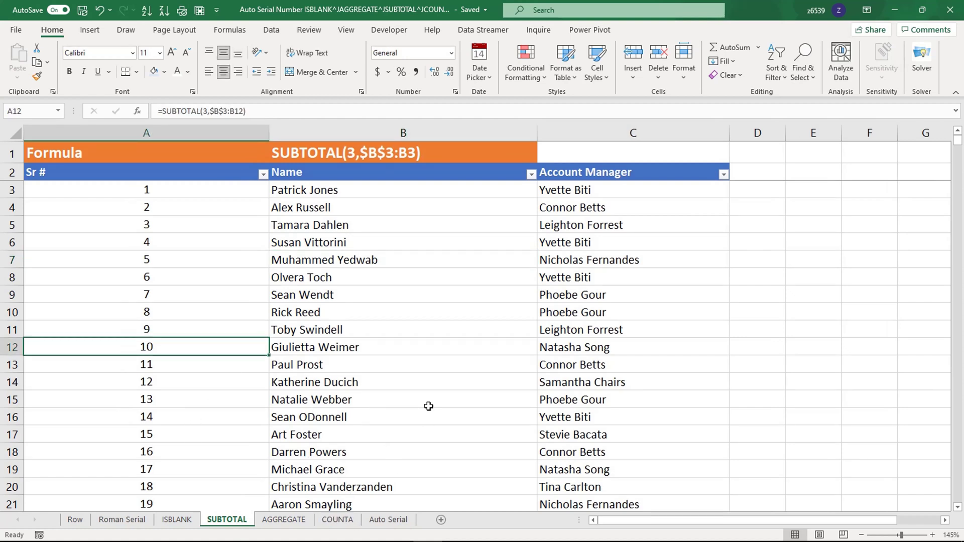
{"action": "left_click", "coordinate": [75, 519]}
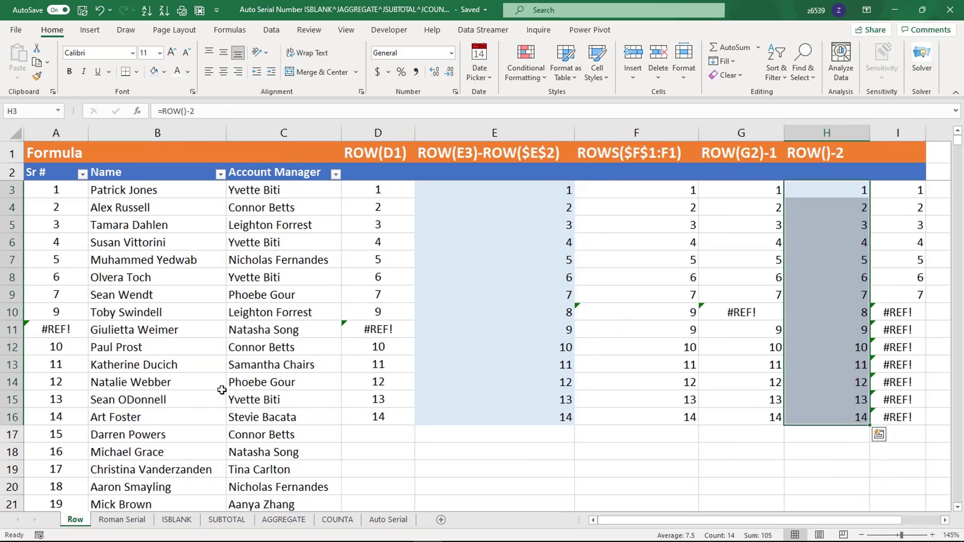